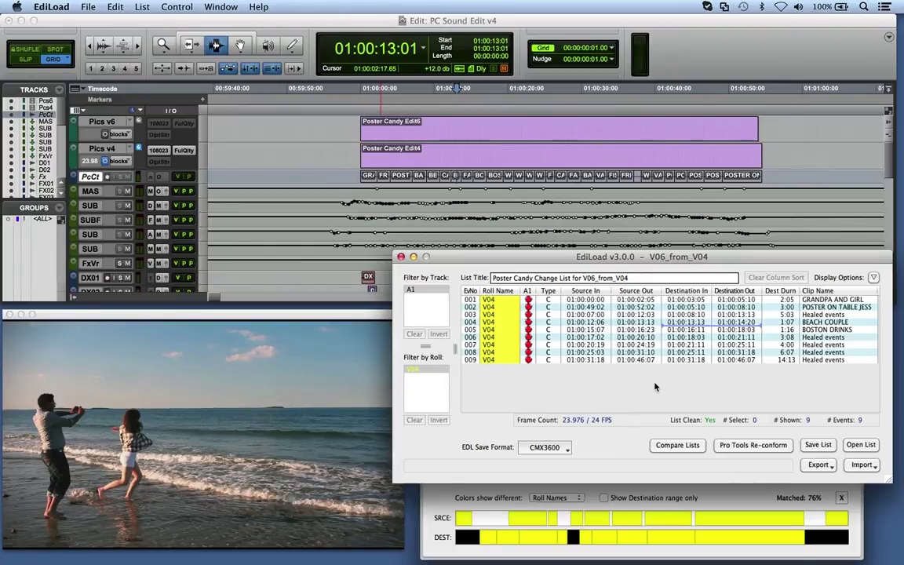
Look over EdiLoad's export format choices without exporting anything
left_click(815, 465)
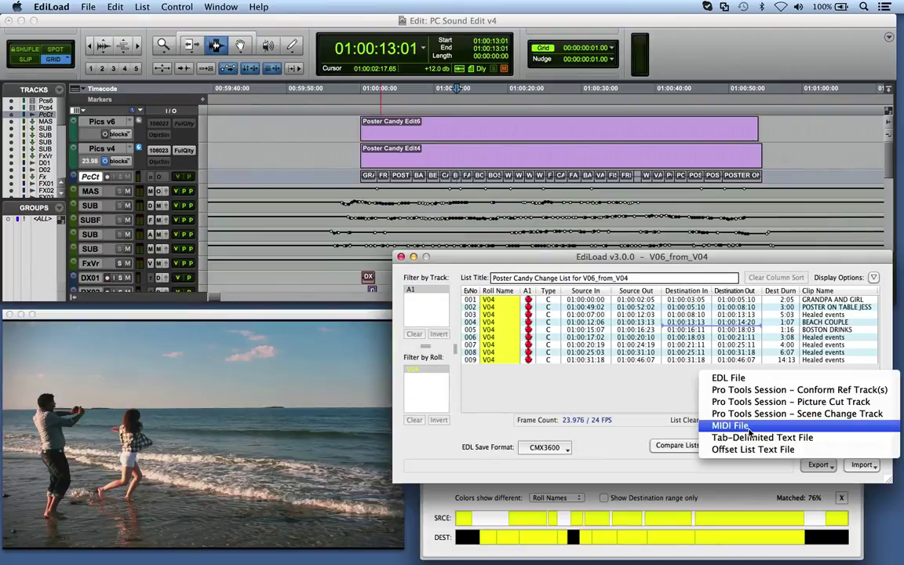
Step cut by cut through the v4 clips around BOSTON DRINKS, checking each cut frame by frame
left_click(471, 176)
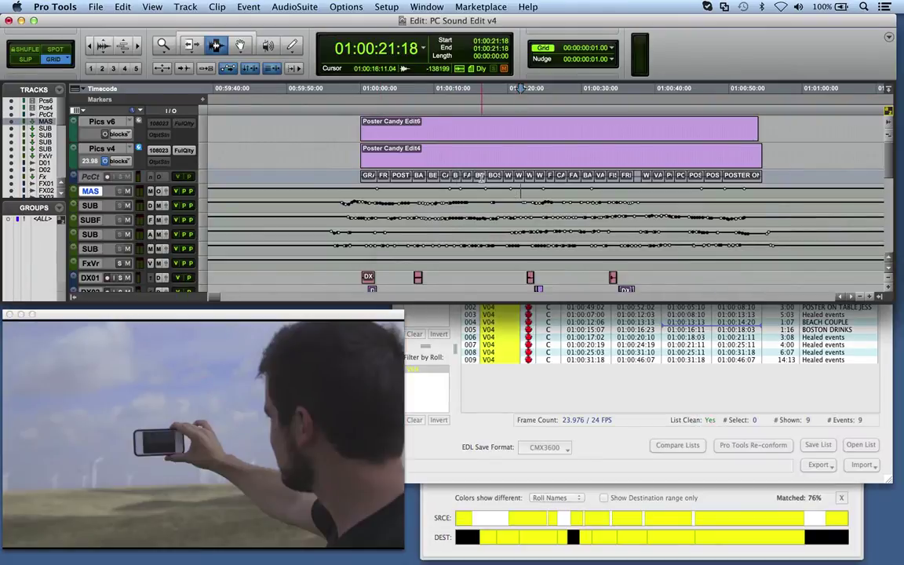
left_click(480, 176)
key("super+bracketright")
key("super+bracketright")
key("super+bracketright")
left_click(512, 175)
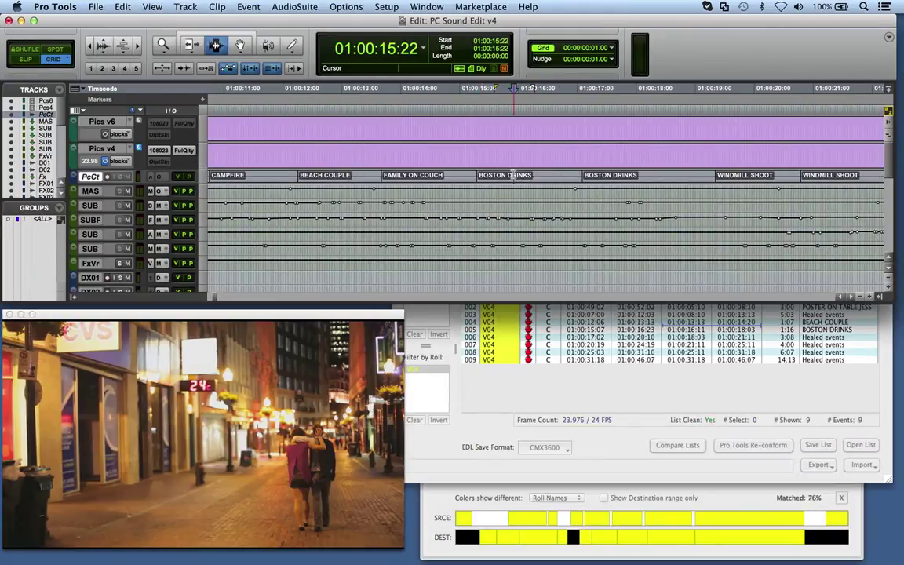
key("Tab")
key("minus")
key("Tab")
key("Tab")
key("minus")
key("Tab")
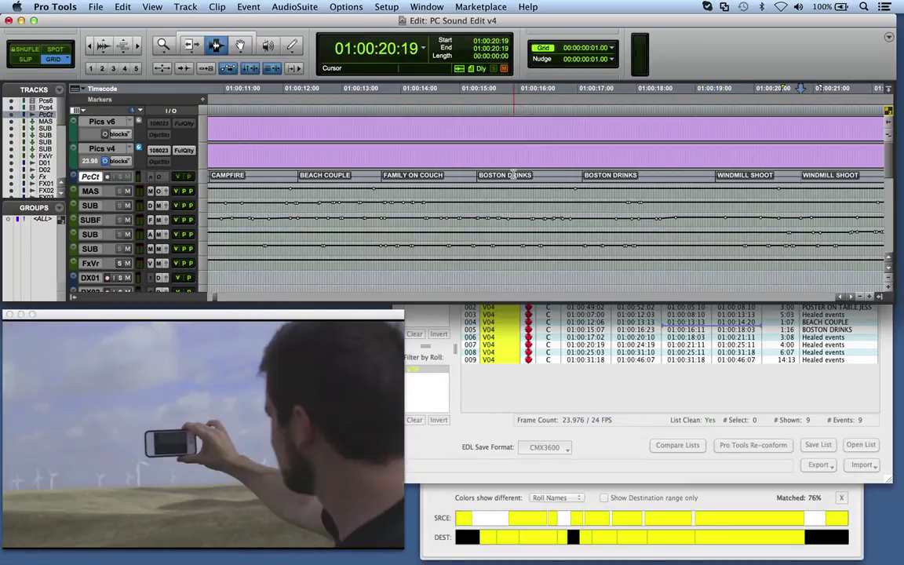
key("Tab")
key("minus")
key("plus")
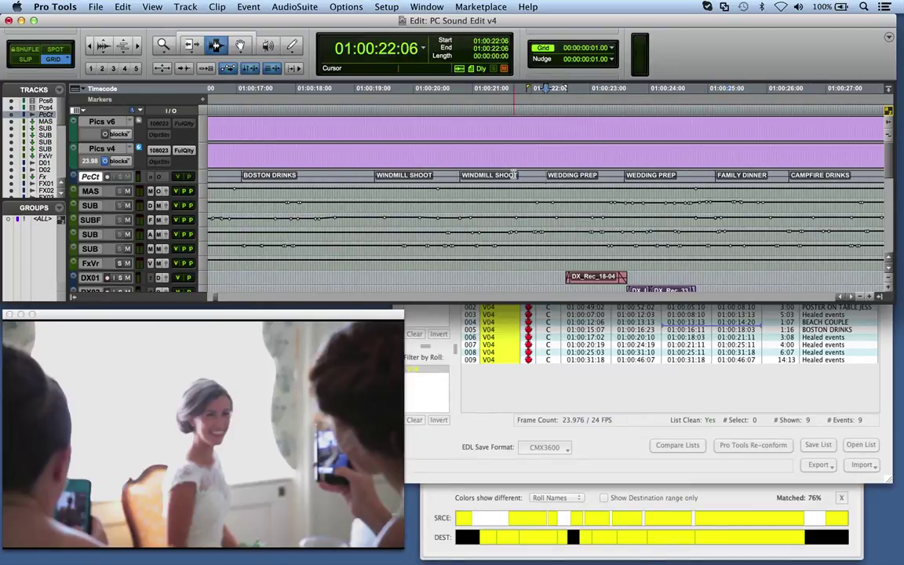
Zoom back out and revisit the BOSTON DRINKS and BEACH COUPLE scenes
key("super+bracketleft")
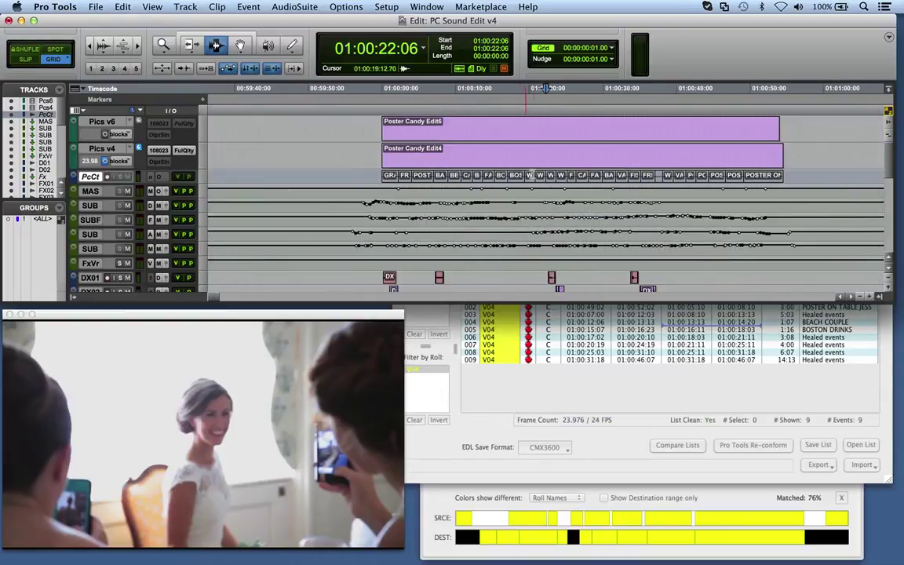
key("alt+Tab")
key("super+bracketleft")
left_click(484, 174)
key("super+bracketright")
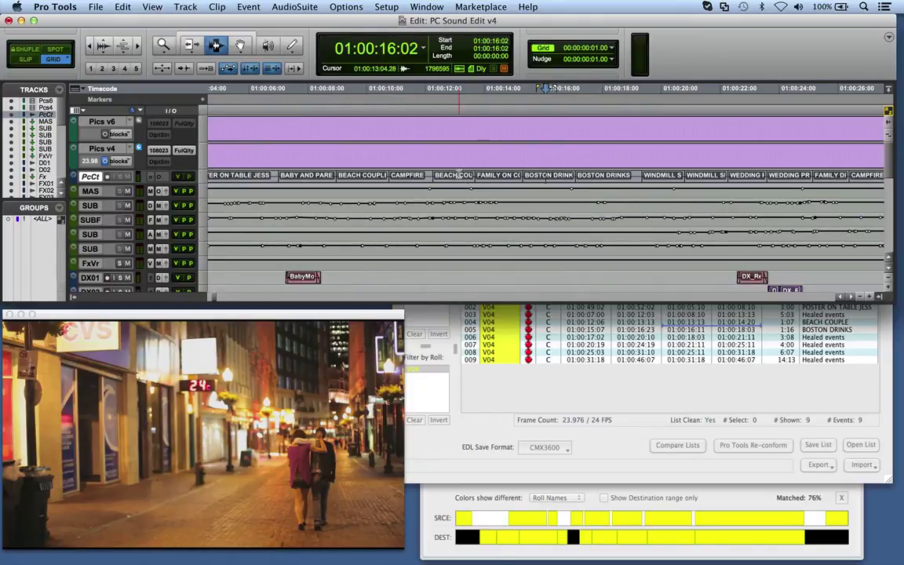
left_click(454, 174)
left_click(454, 174)
scroll(400, 177, "down", 10)
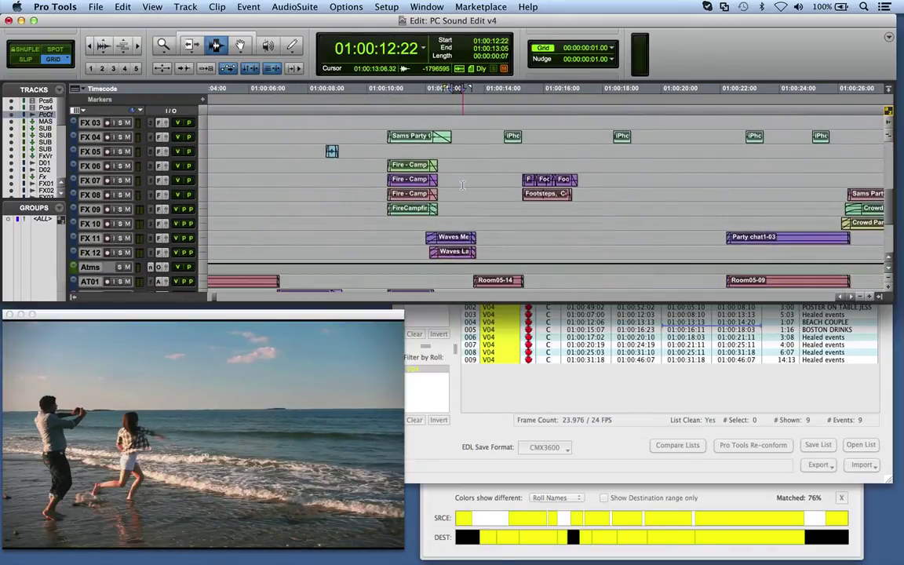
Select campfire spans over AT01–AT03, ending with 01:00:11:21–01:00:15:03 marked
left_click(408, 194)
key("super+bracketright")
scroll(470, 199, "down", 7)
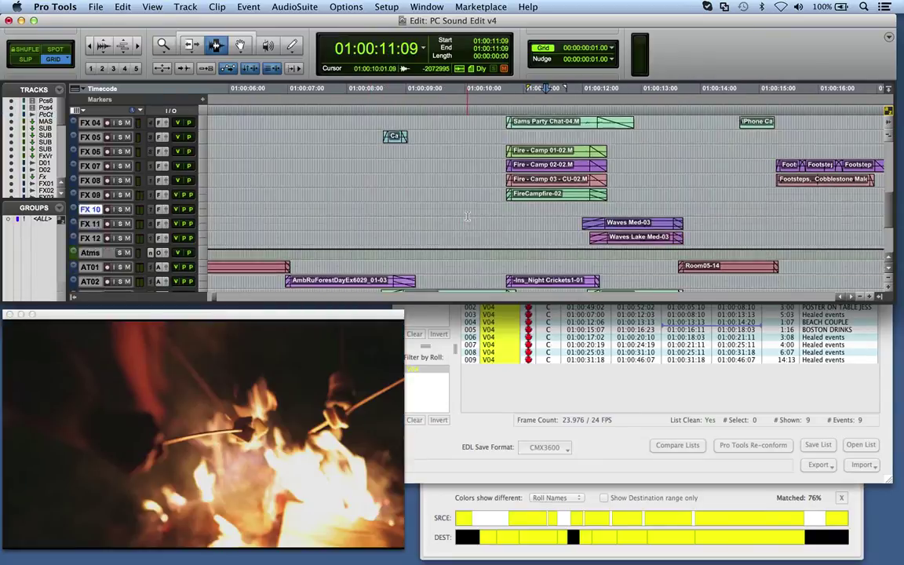
left_click_drag(469, 199, 447, 216)
left_click_drag(503, 179, 512, 210)
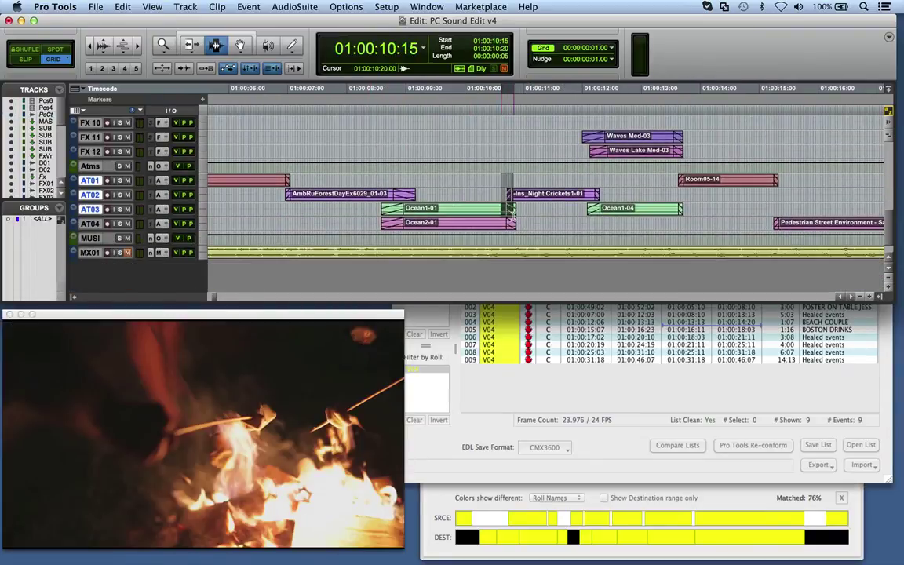
scroll(510, 208, "up", 10)
key("super+bracketleft")
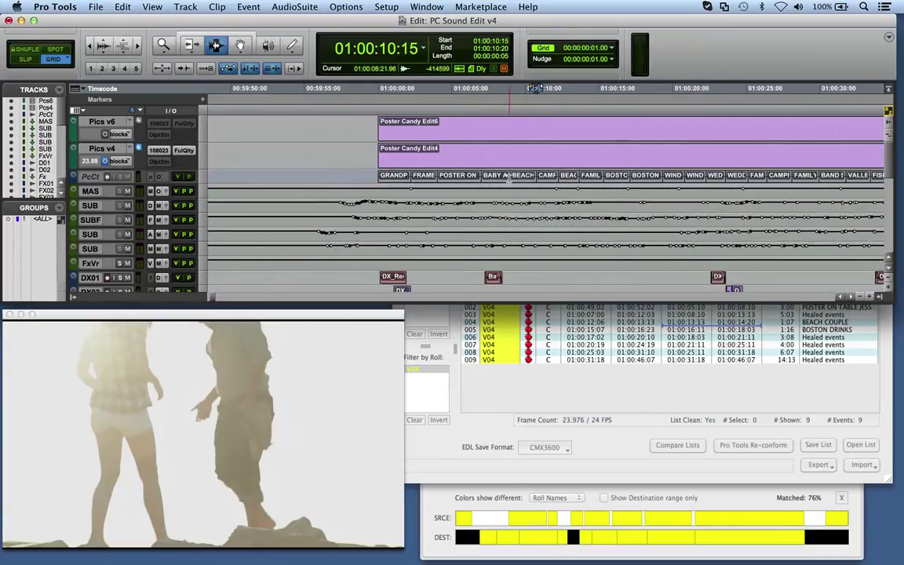
left_click_drag(499, 174, 594, 174)
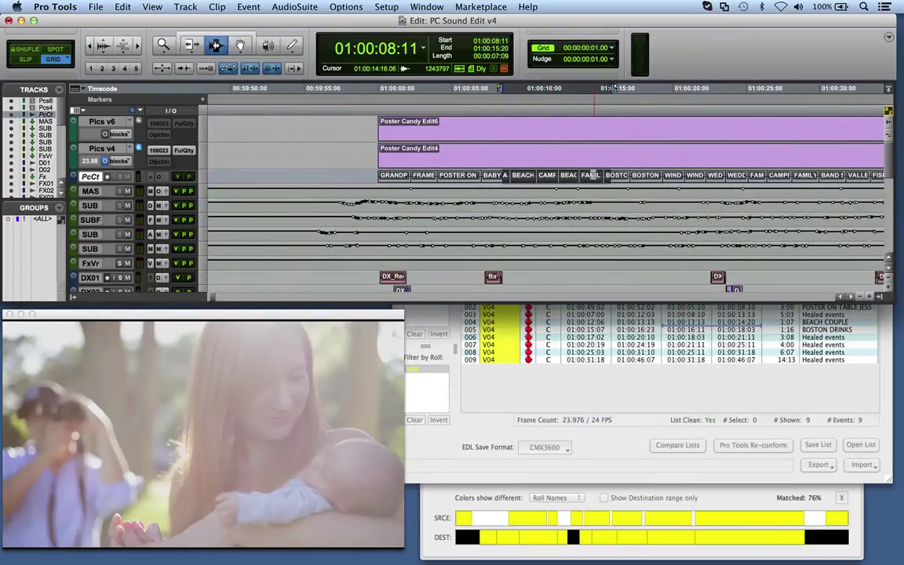
left_click(538, 174)
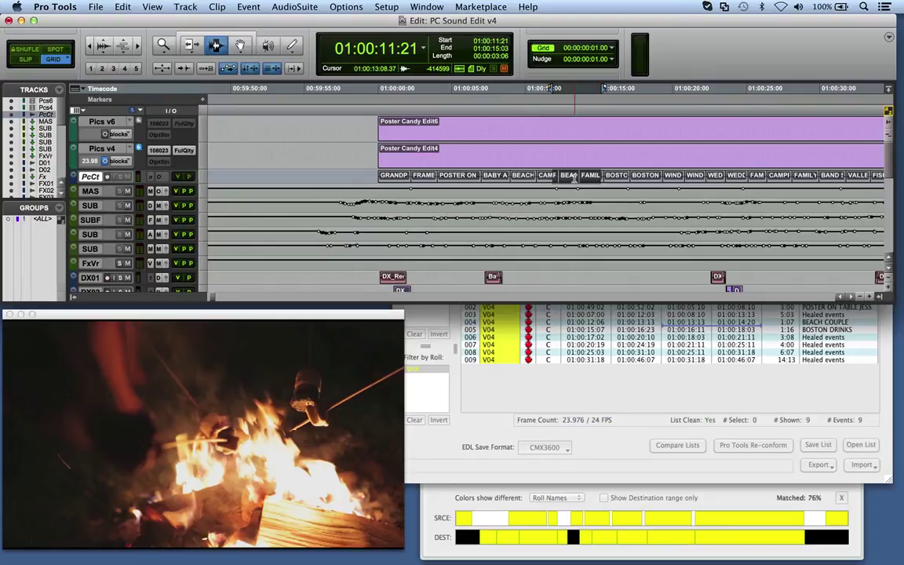
Bring the EdiLoad change list forward and view its export formats without exporting
left_click(727, 323)
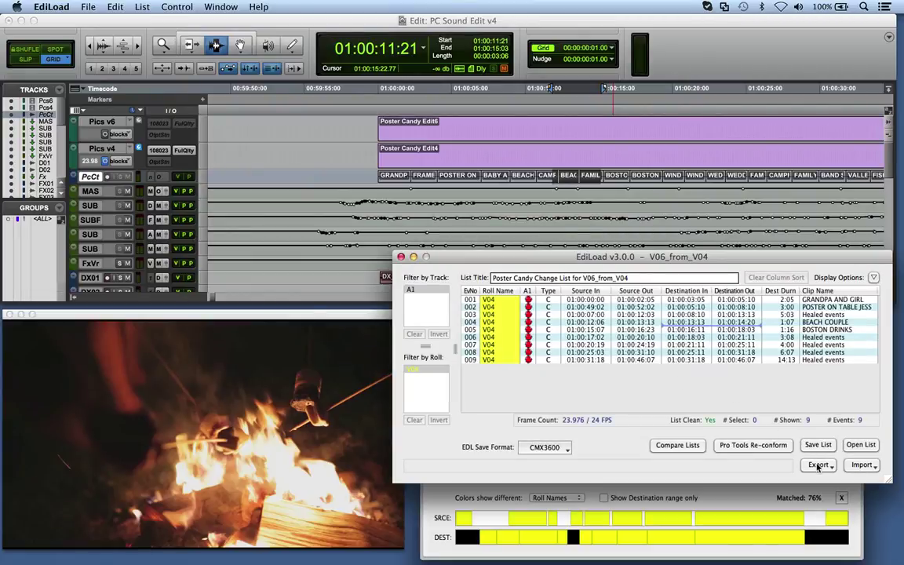
left_click(818, 465)
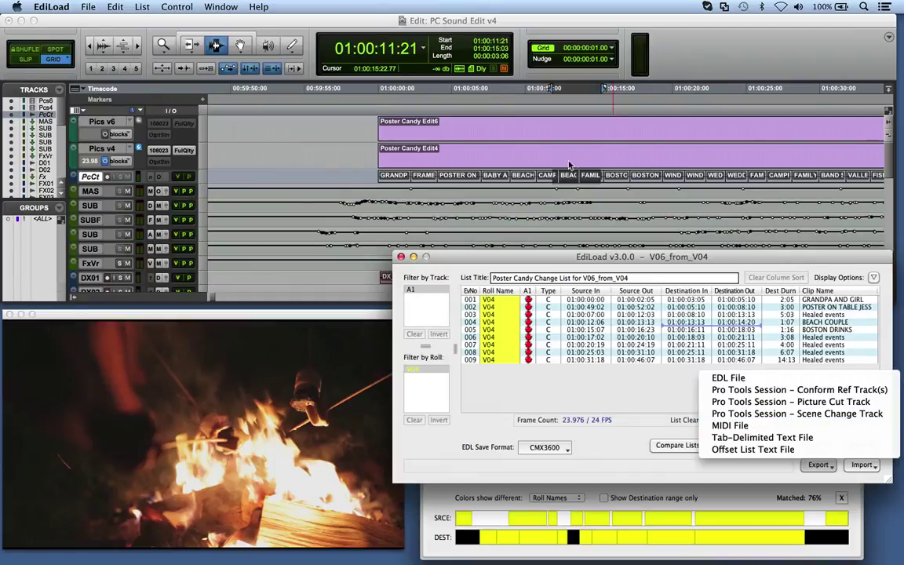
left_click(547, 174)
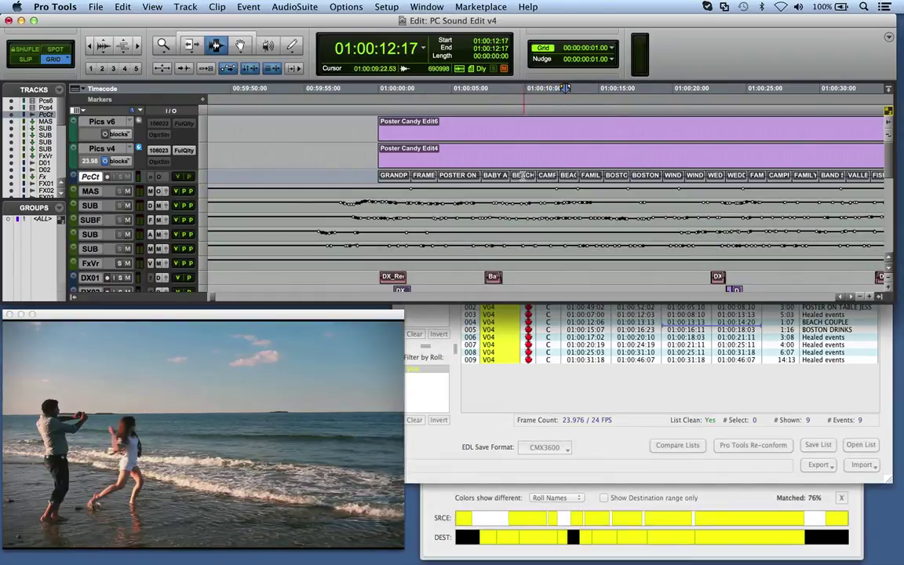
Mark 01:00:10:06–01:00:10:22 inside the campfire clip on the scene-cut track, then return to EdiLoad
left_click(540, 175)
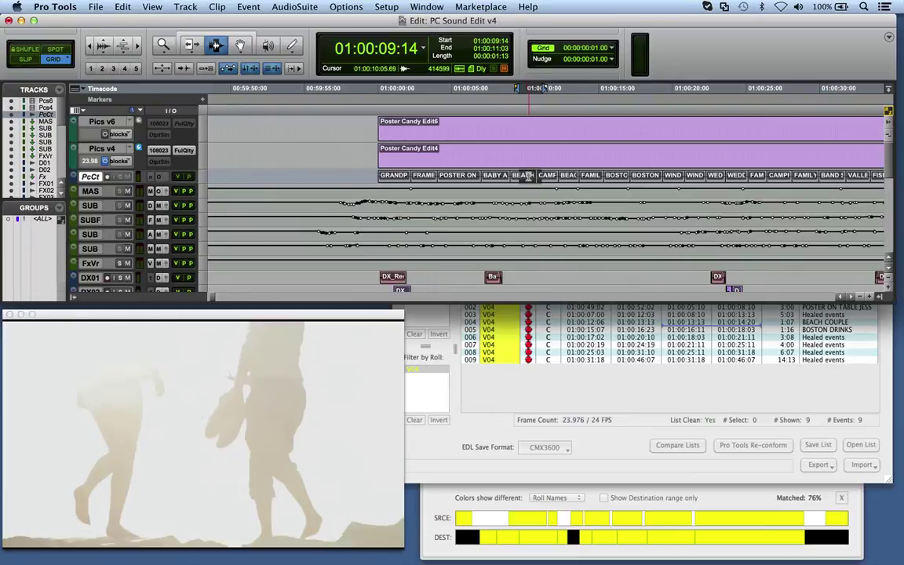
left_click_drag(526, 175, 539, 177)
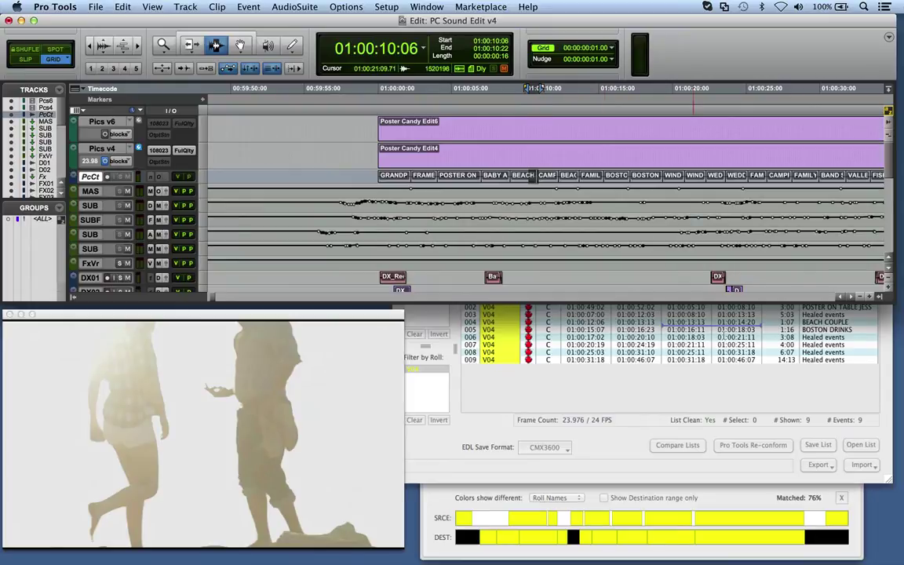
left_click(667, 343)
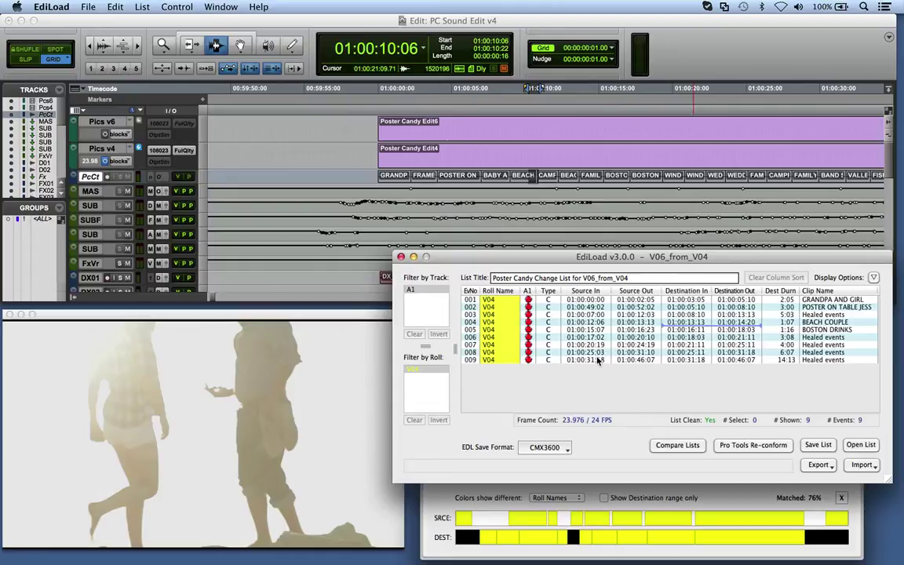
Open EdiLoad's Compare window, close it without a project, and return to Pro Tools
left_click(669, 446)
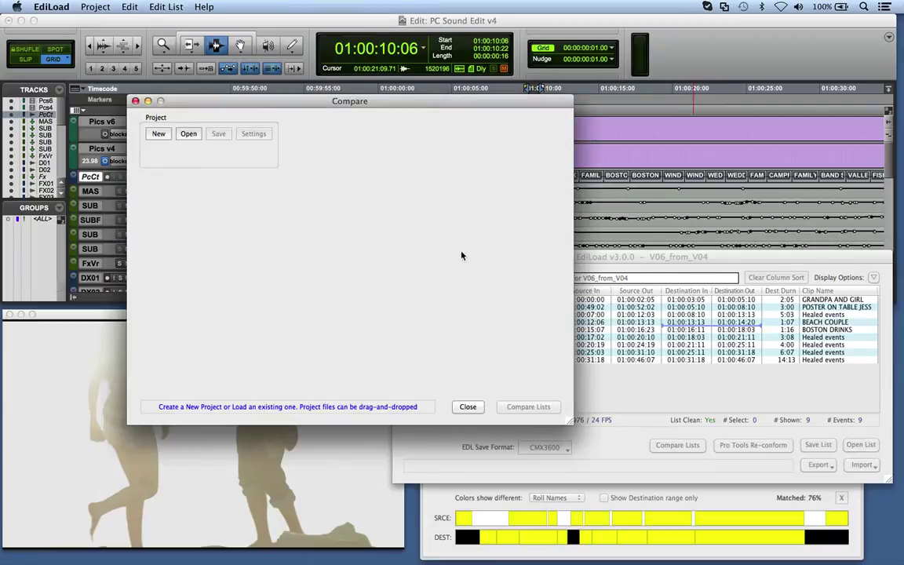
left_click(467, 407)
left_click(521, 238)
scroll(482, 208, "down", 2, "alt")
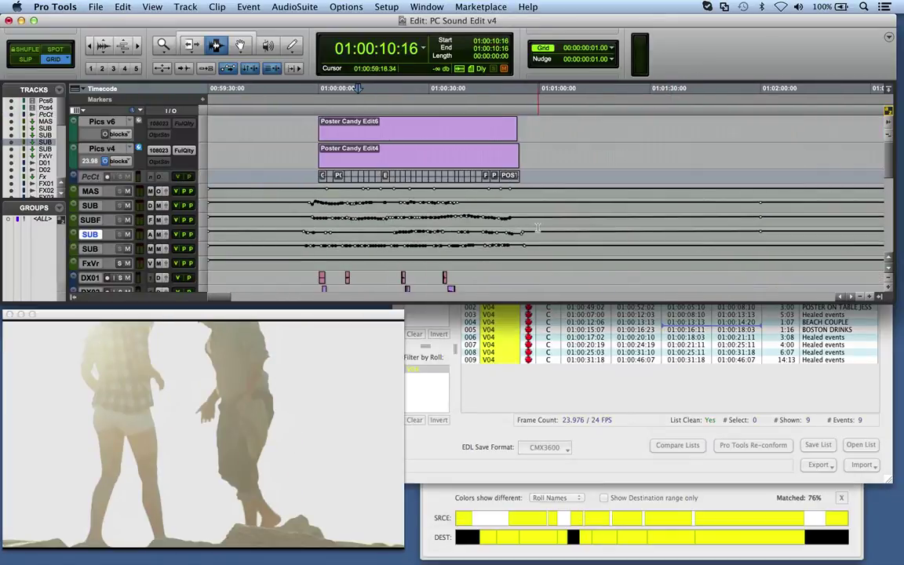
scroll(440, 181, "down", 5)
left_click(420, 153)
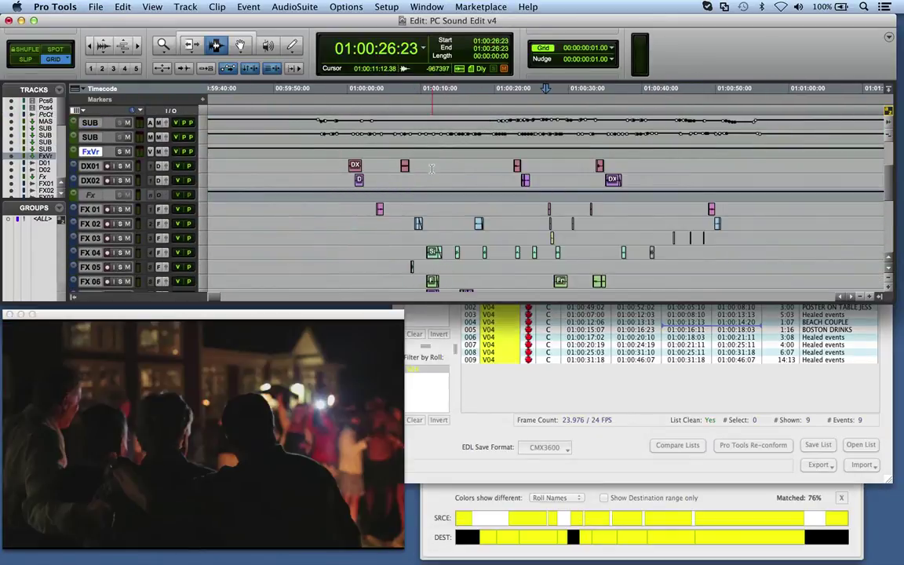
scroll(420, 200, "up", 5)
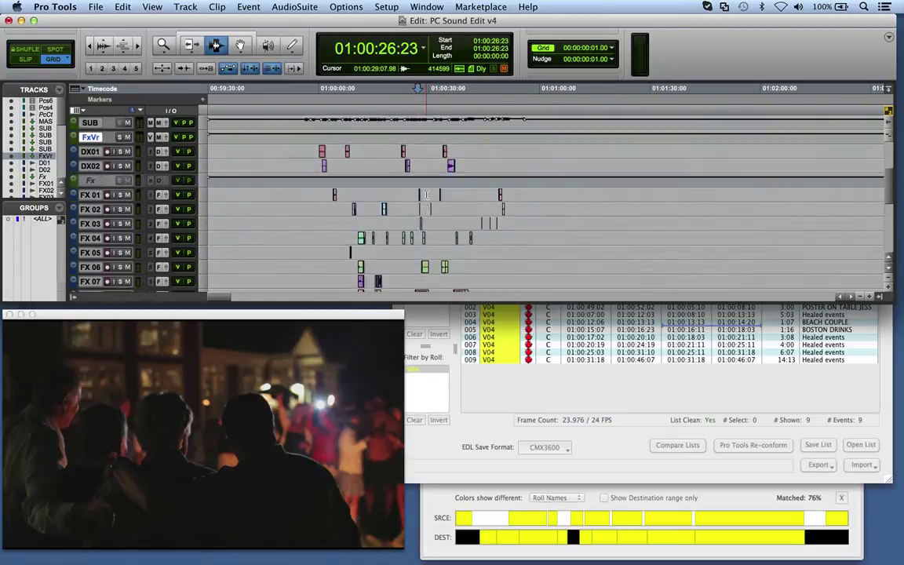
left_click(403, 189)
scroll(395, 152, "up", 2, "alt")
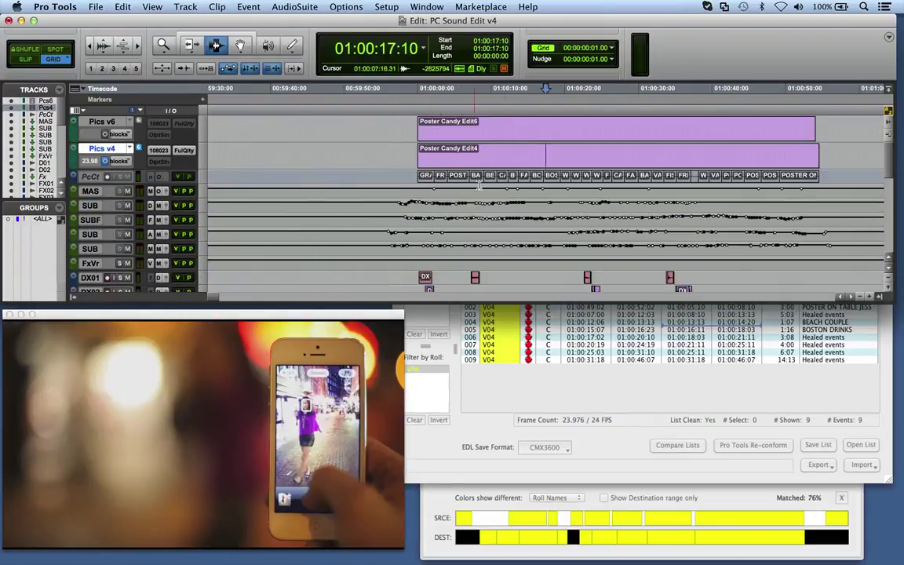
left_click(432, 157)
left_click_drag(432, 157, 786, 154)
left_click(590, 157)
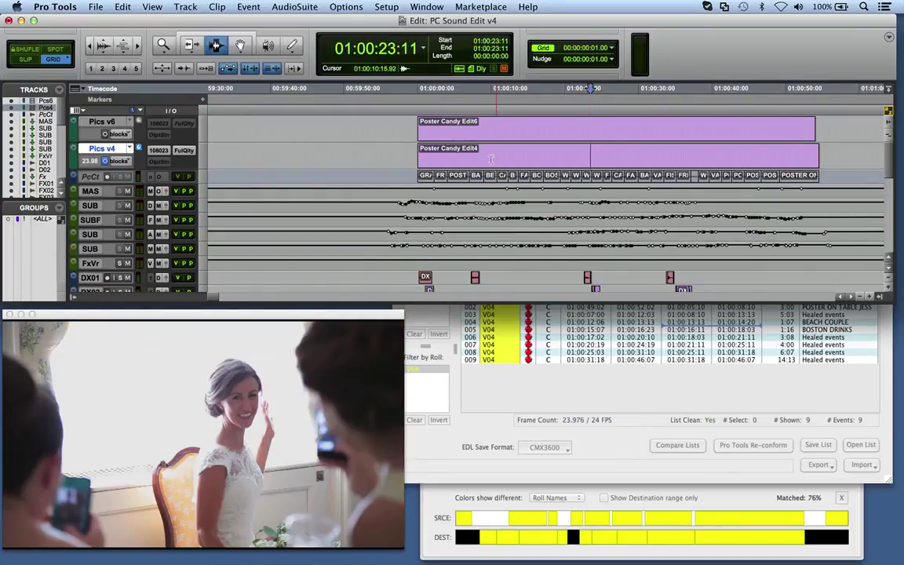
left_click(449, 157)
left_click(441, 157)
scroll(442, 156, "up", 1)
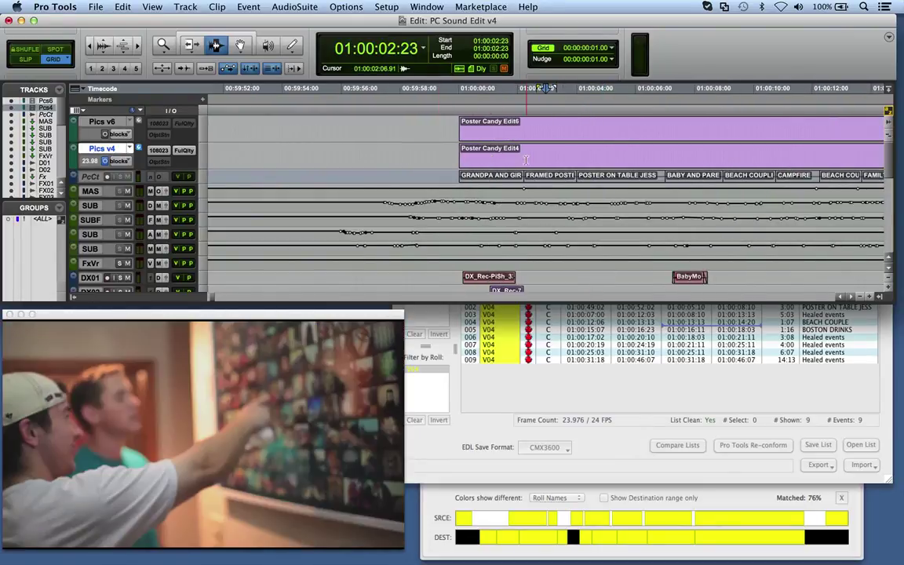
scroll(528, 159, "up", 1)
scroll(465, 153, "down", 1)
left_click(437, 153)
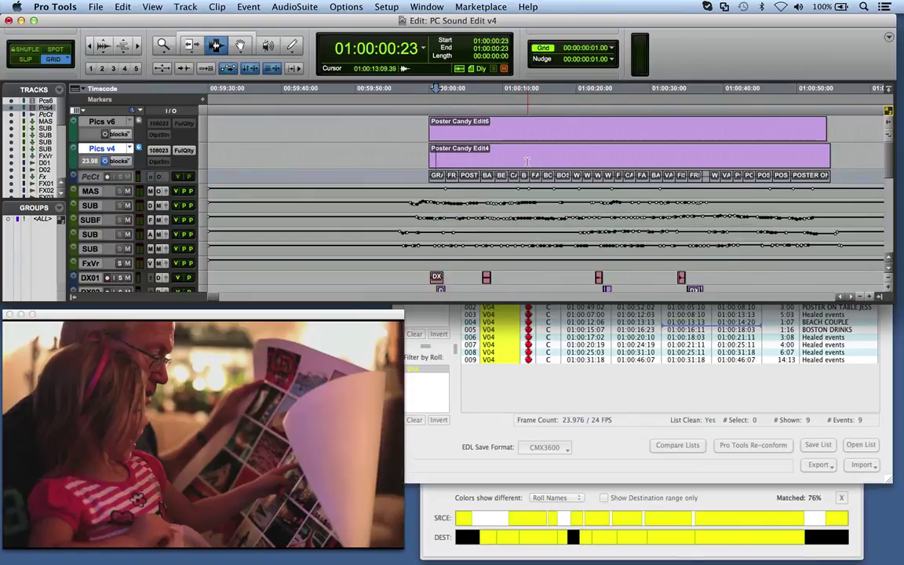
scroll(491, 165, "down", 2)
scroll(490, 165, "up", 2)
scroll(493, 247, "down", 3)
left_click_drag(425, 195, 704, 206)
scroll(705, 206, "down", 4)
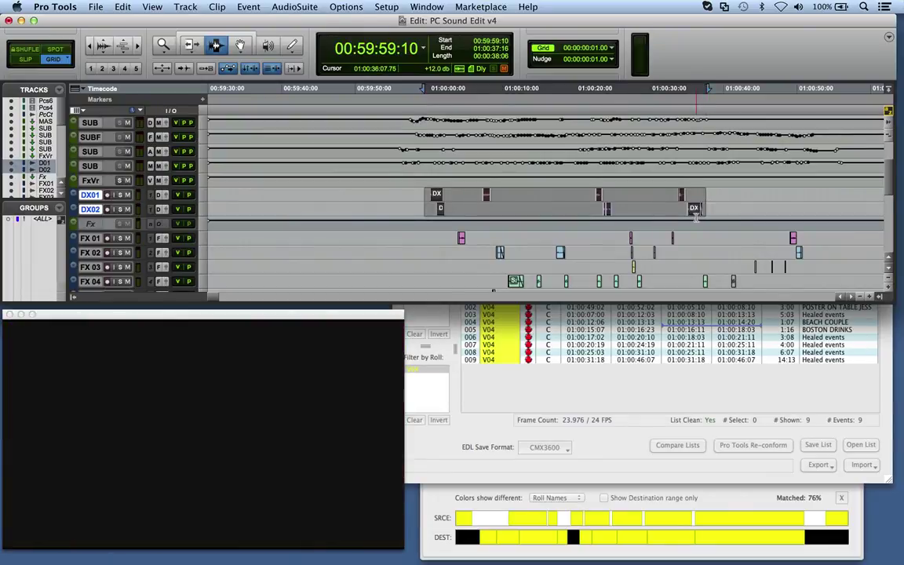
left_click_drag(428, 179, 557, 288)
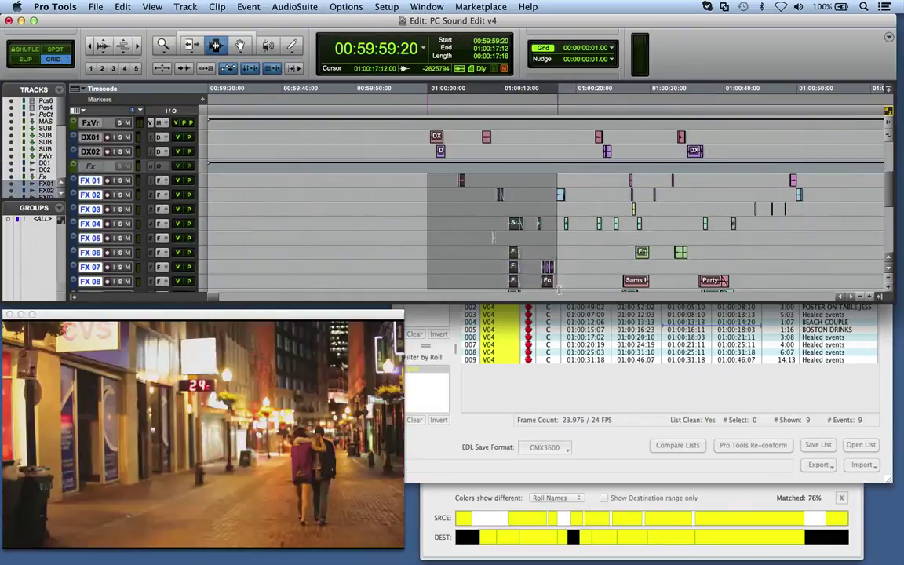
scroll(558, 235, "down", 5)
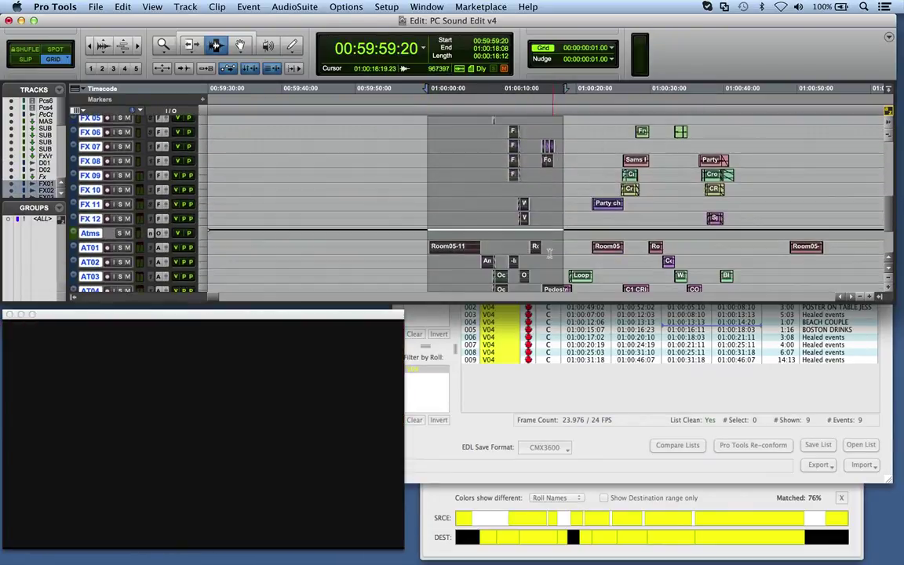
left_click_drag(392, 232, 496, 271)
scroll(514, 256, "up", 8)
left_click_drag(457, 157, 533, 162)
left_click(532, 160)
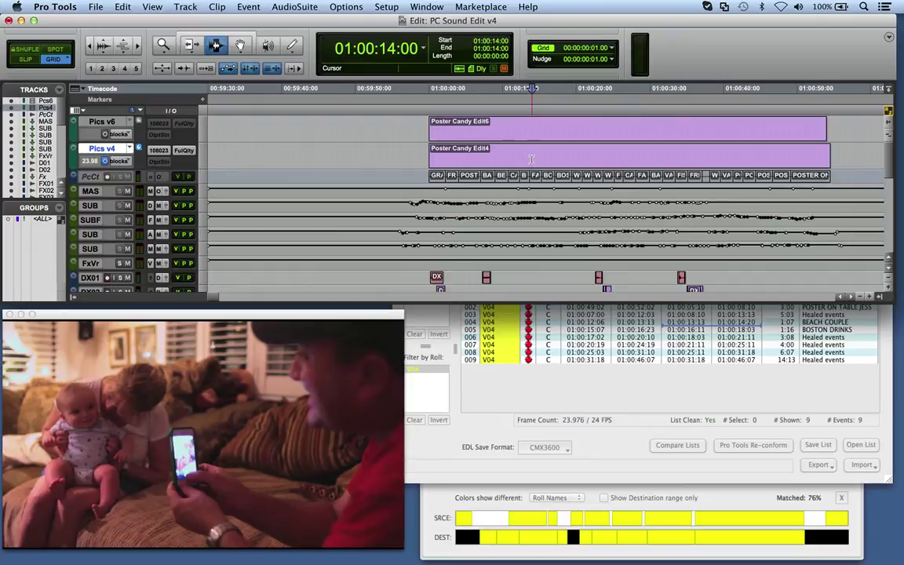
scroll(531, 160, "down", 5)
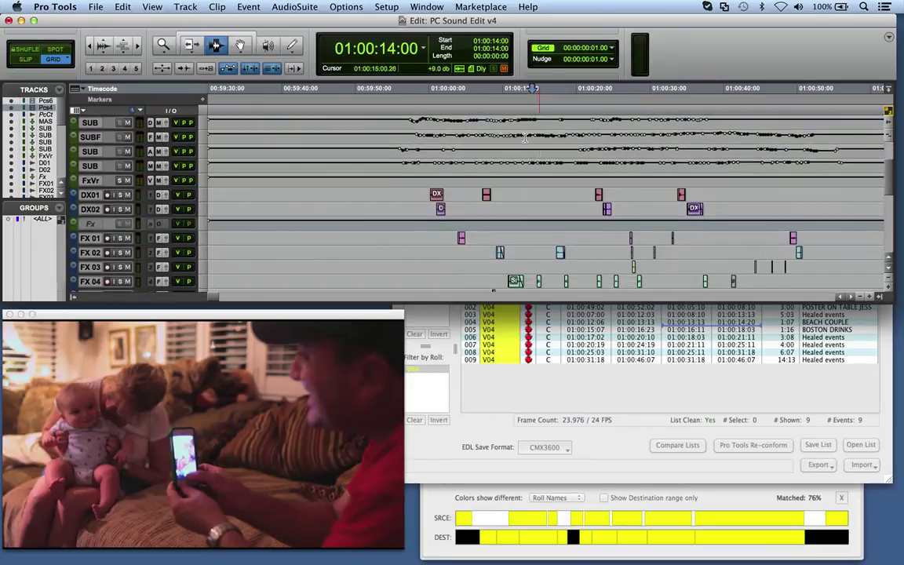
scroll(538, 239, "up", 4)
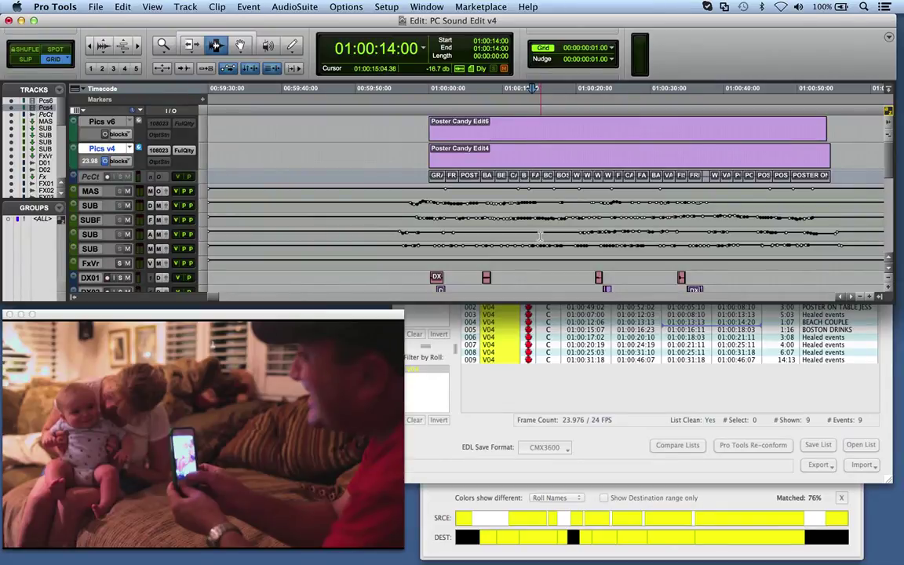
Compare frames near the start of Pics v4, parking the playhead at 01:00:01:15
left_click(434, 131)
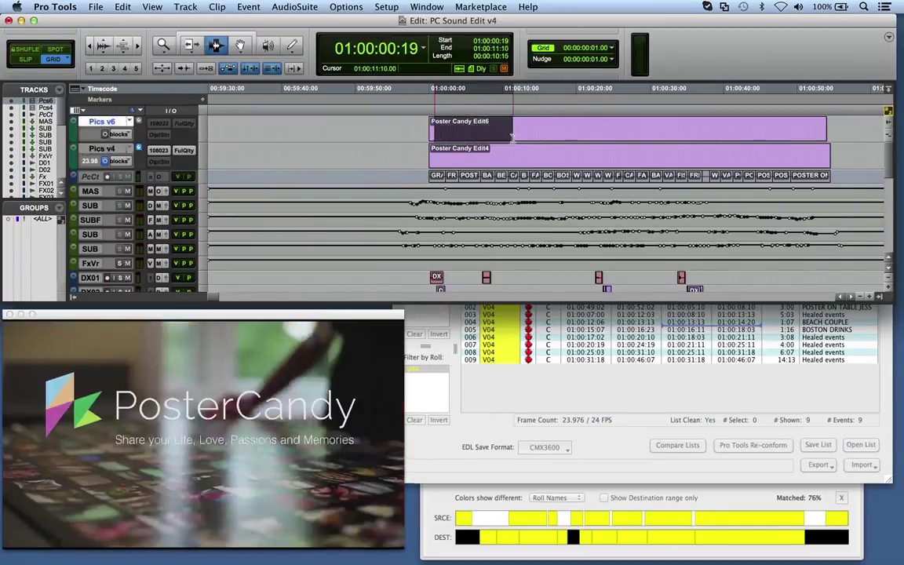
left_click(481, 132)
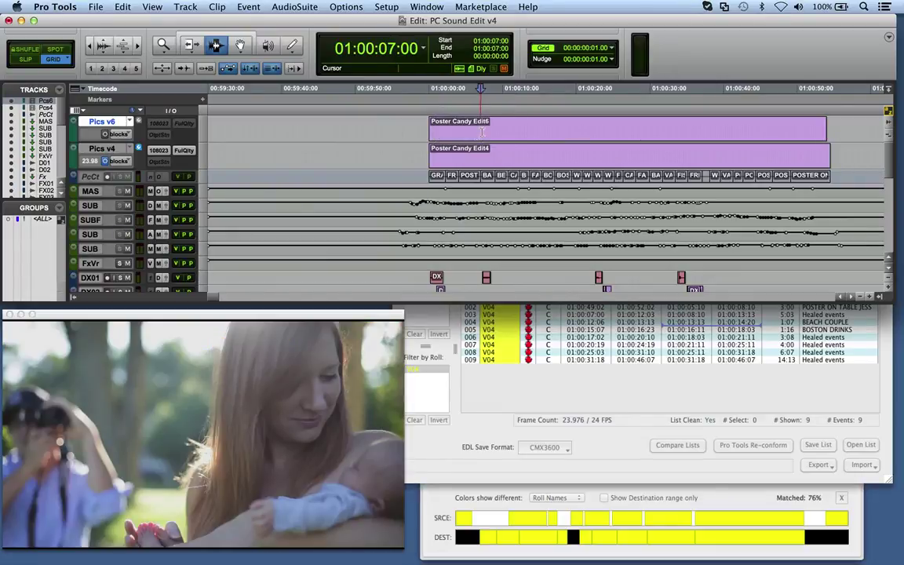
left_click(424, 153)
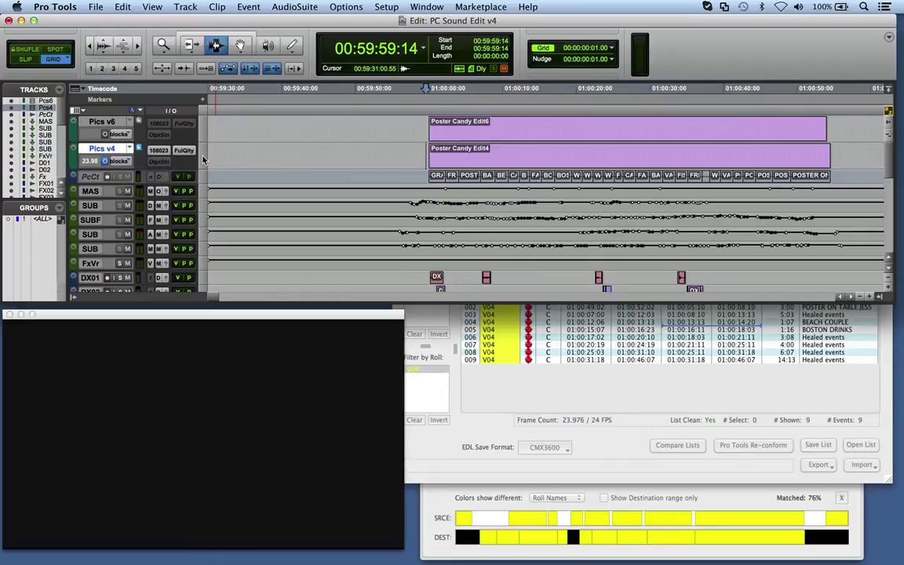
left_click_drag(423, 156, 440, 156)
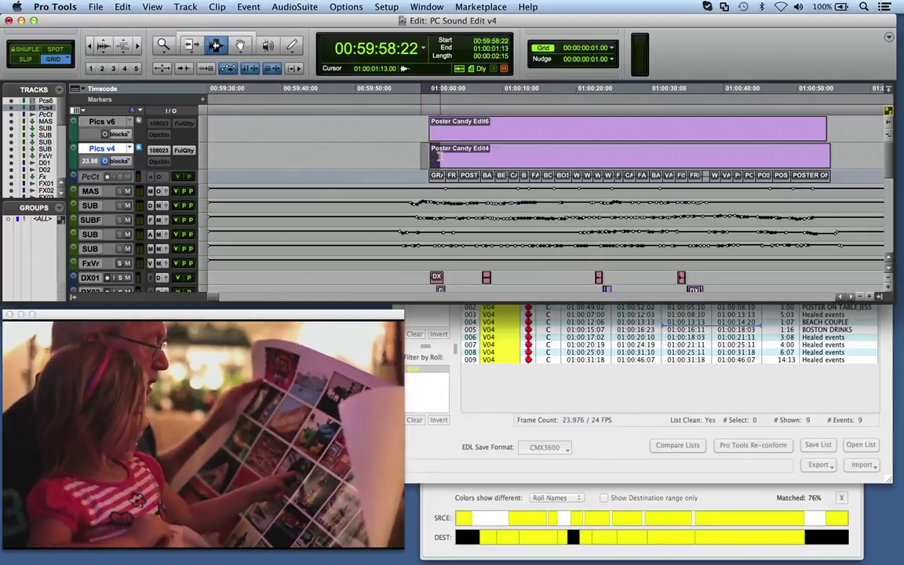
left_click(440, 156)
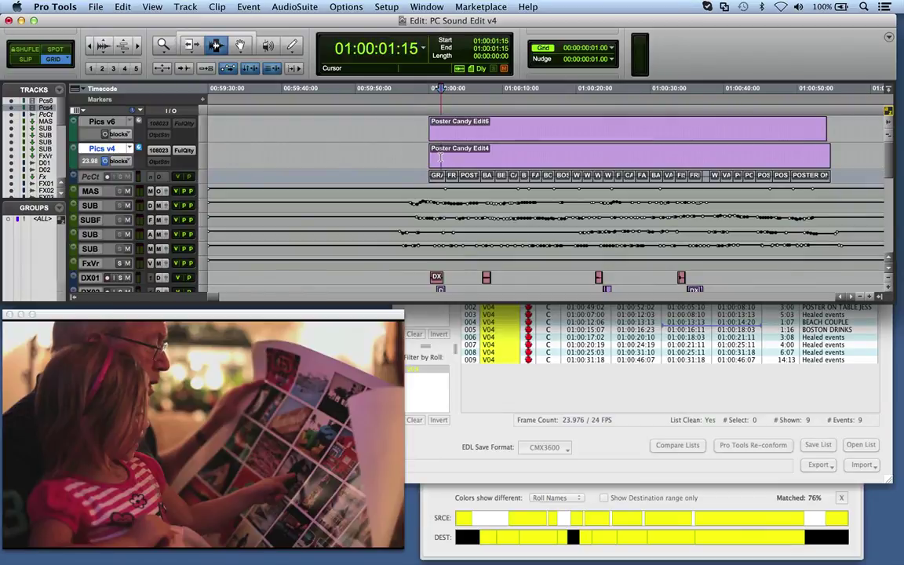
Make Pics v6 the online video track and park at 01:00:04:15 on it
left_click(138, 121)
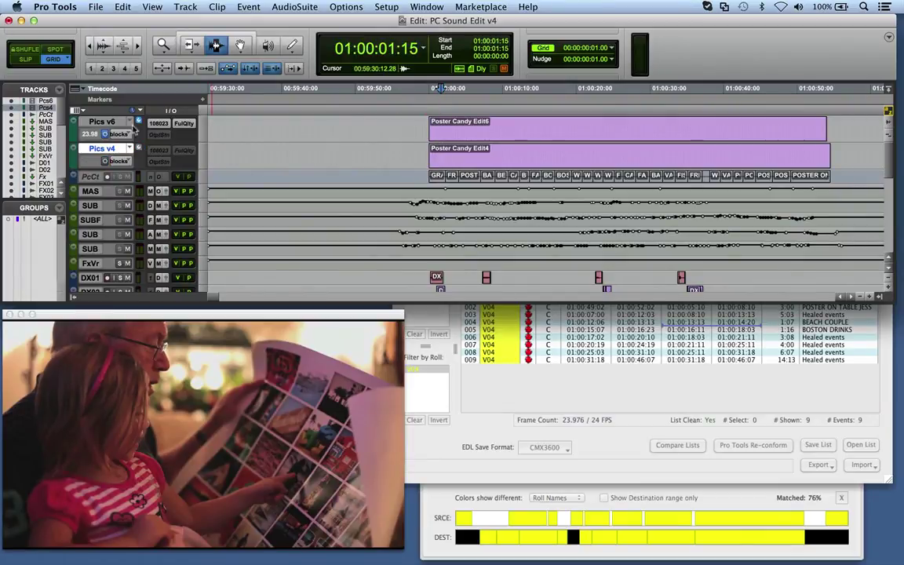
left_click_drag(416, 128, 459, 129)
left_click(463, 130)
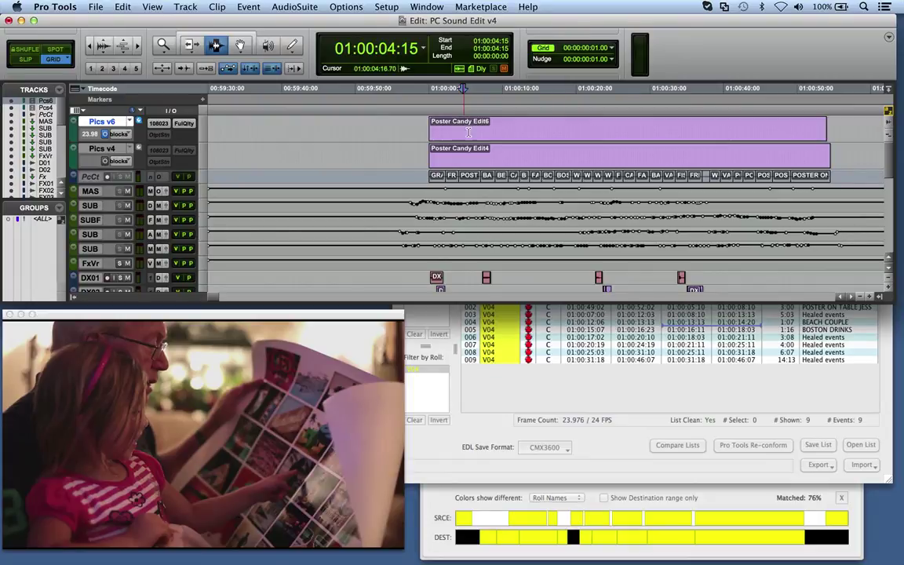
Hide Pro Tools and clear the loaded change list from EdiLoad
key("super+h")
left_click(796, 255)
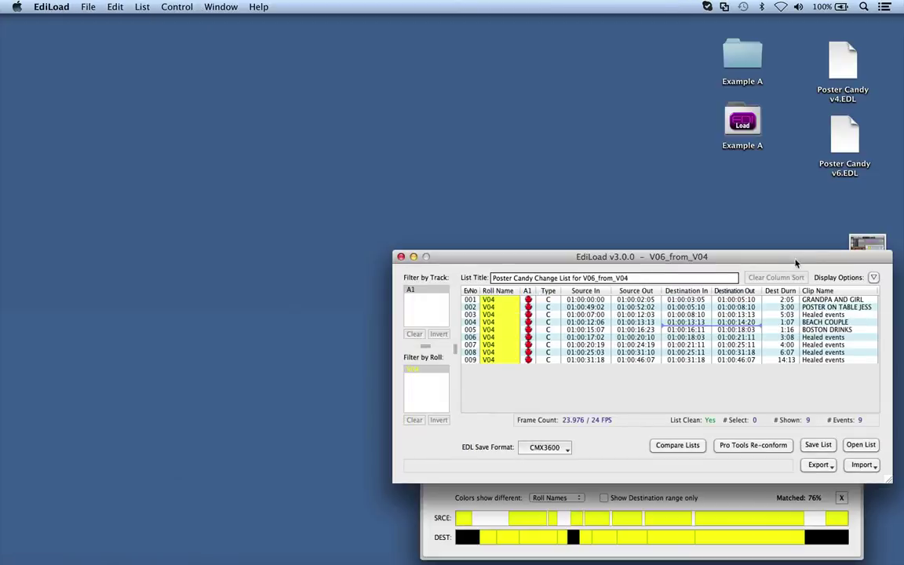
key("super+n")
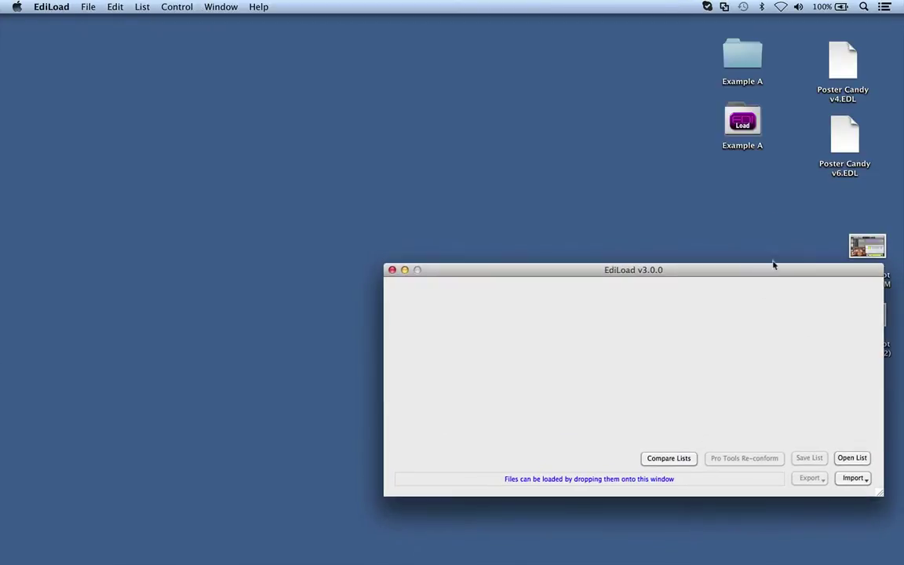
Read Poster Candy v4.EDL in an enlarged TextEdit window, close it, and open EdiLoad's Compare window
double_click(839, 64)
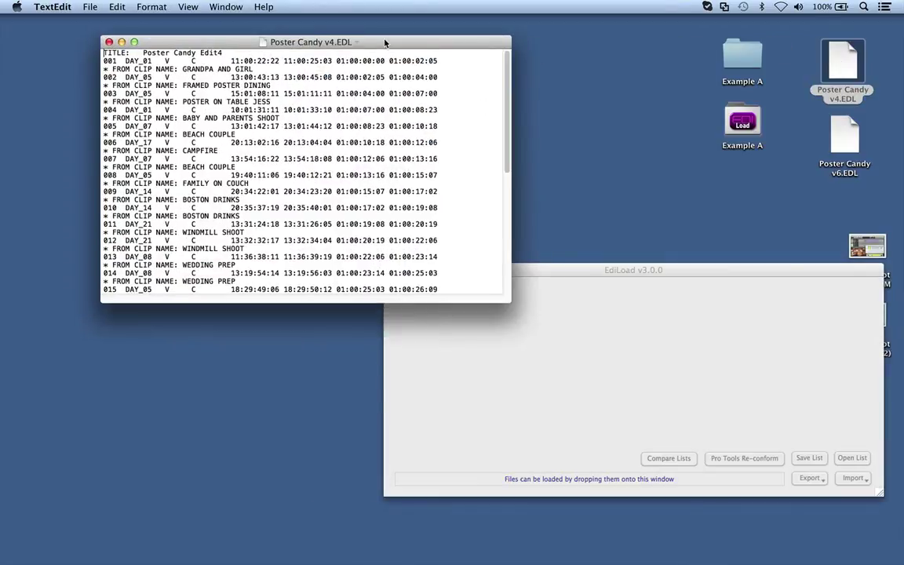
left_click_drag(386, 42, 445, 72)
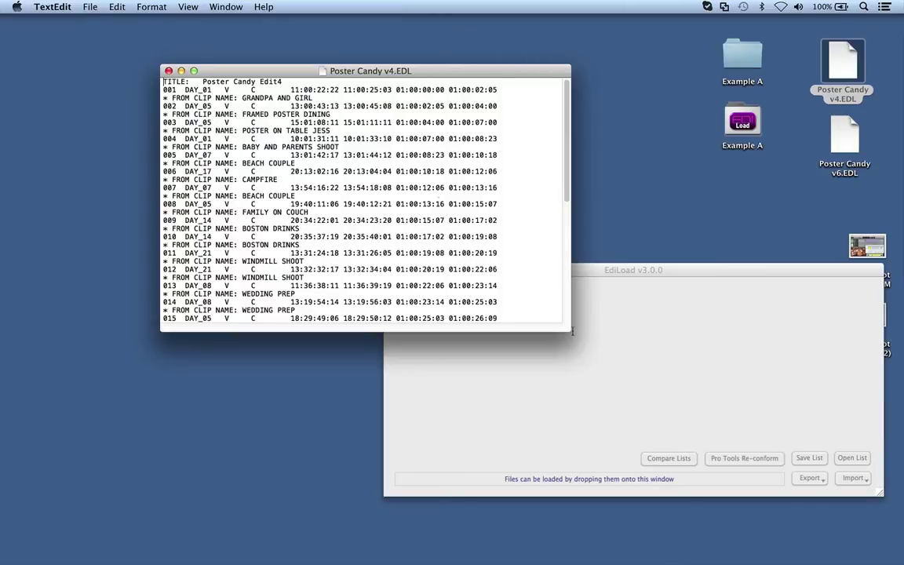
left_click_drag(570, 329, 547, 445)
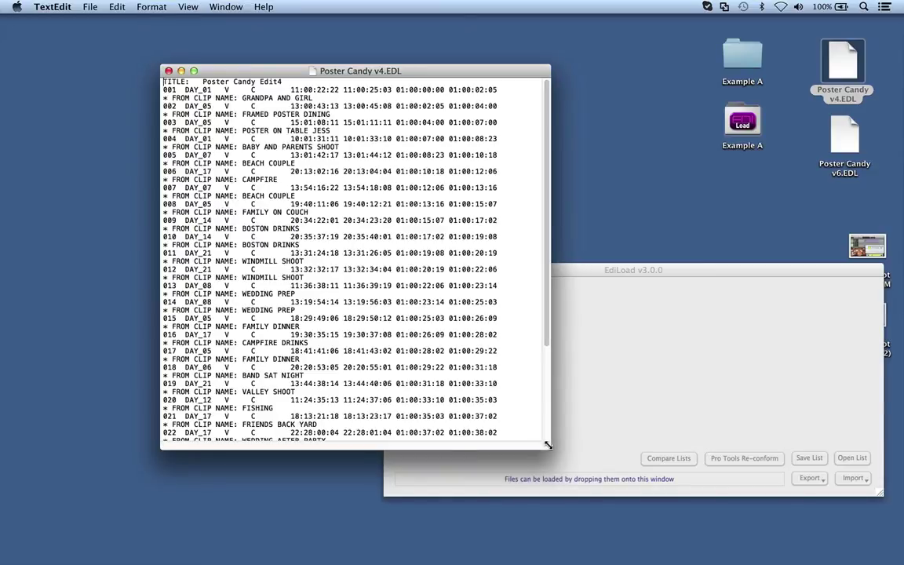
left_click(845, 135)
left_click(476, 81)
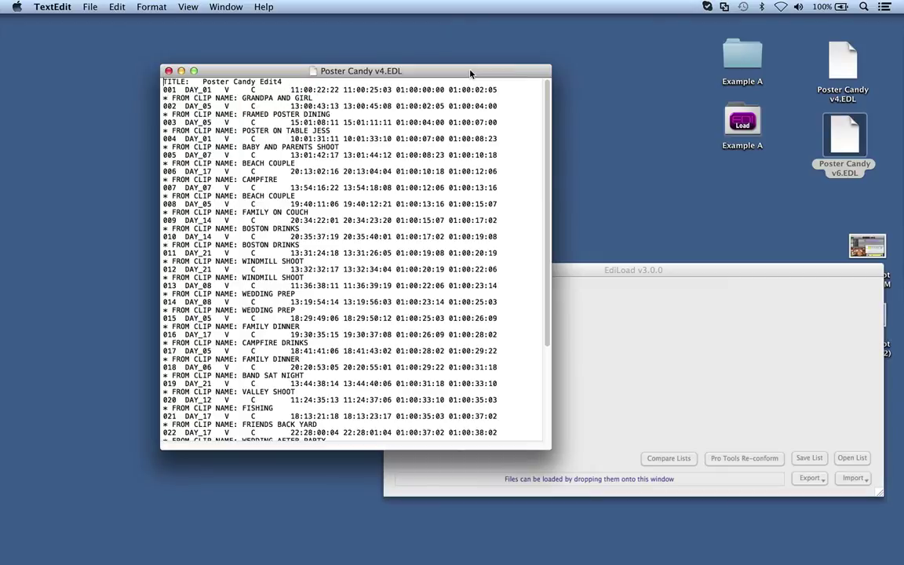
left_click(169, 73)
left_click(544, 346)
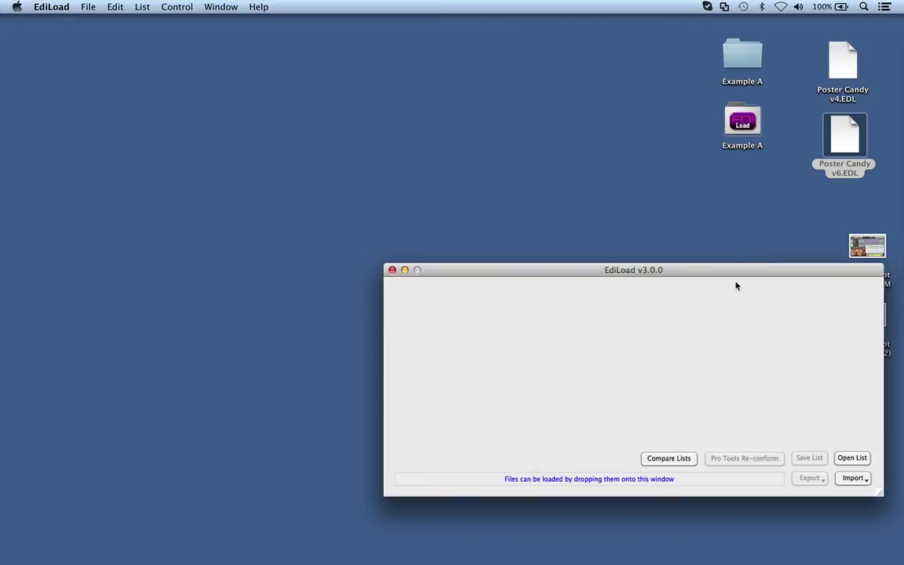
left_click(657, 457)
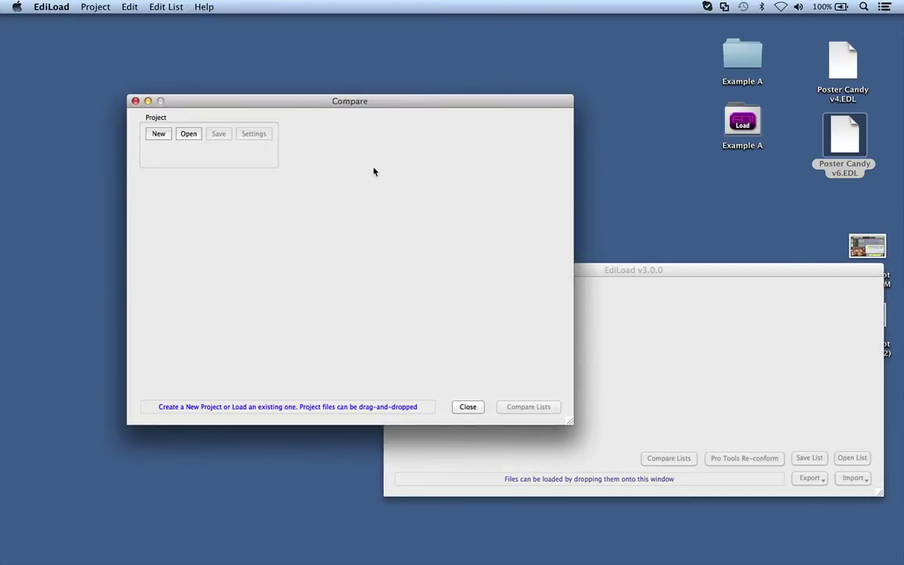
Create a new compare project named 'Poster Candy', keeping 23.976 / 24 FPS
left_click(158, 134)
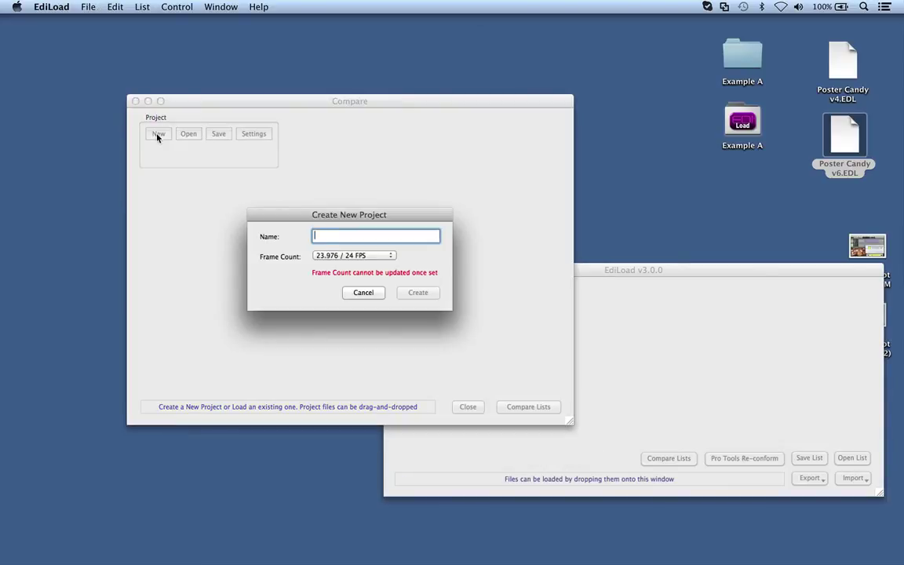
type("Poster Can")
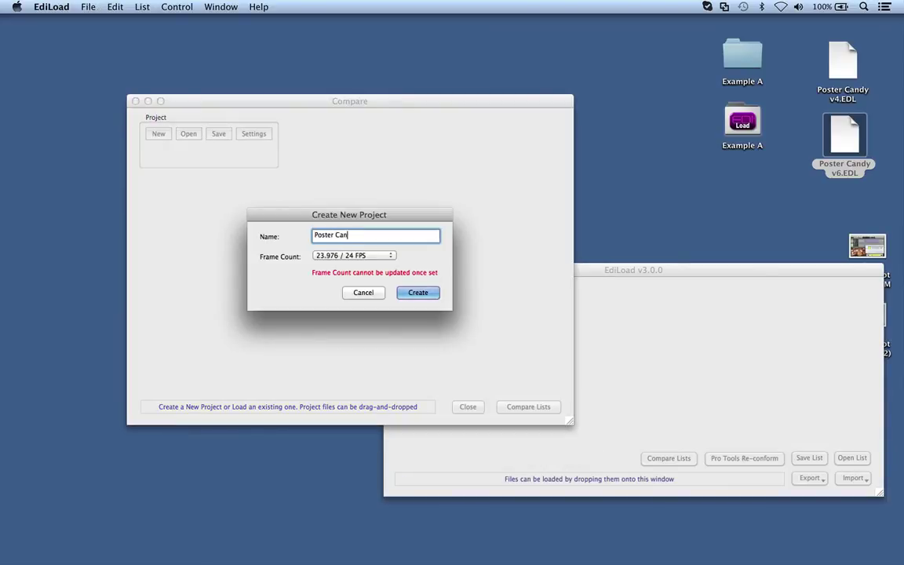
type("dy")
key("Return")
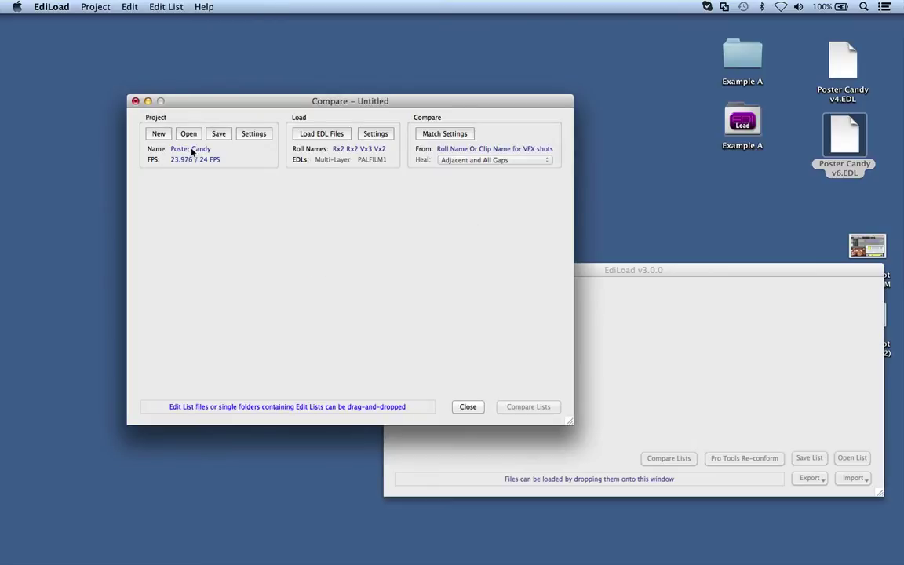
Drop both Poster Candy EDLs in as rolls V04 and V06, clearing the DESKTOP group name
left_click(841, 71, "super")
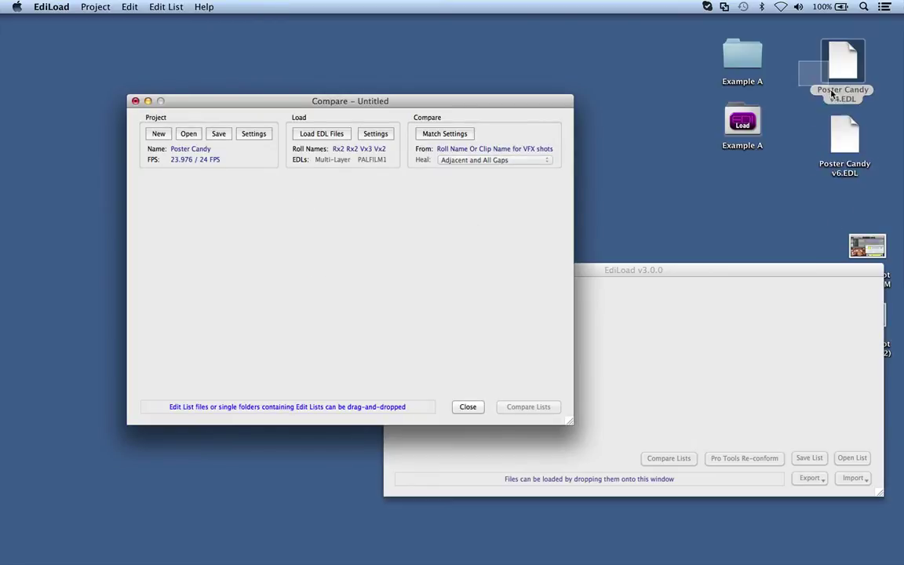
left_click_drag(844, 67, 212, 234)
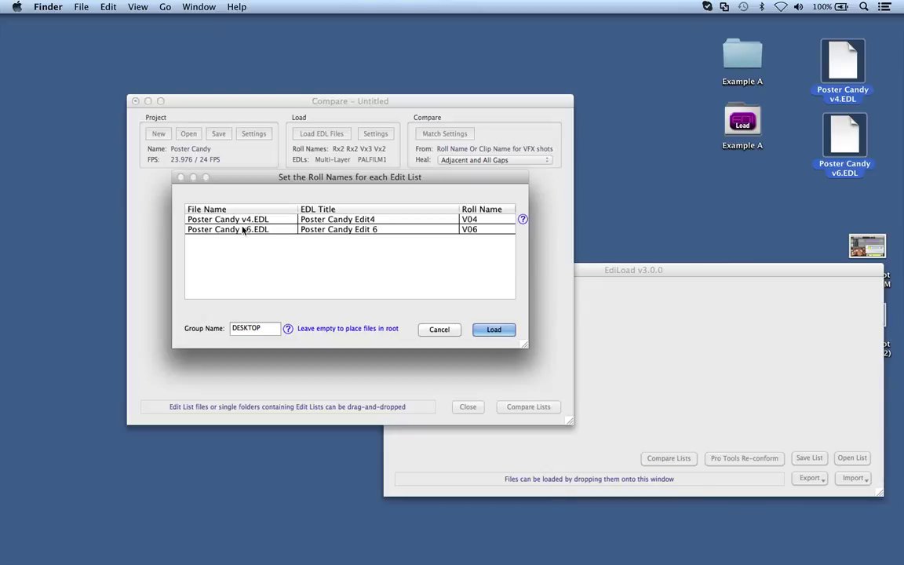
left_click(268, 329)
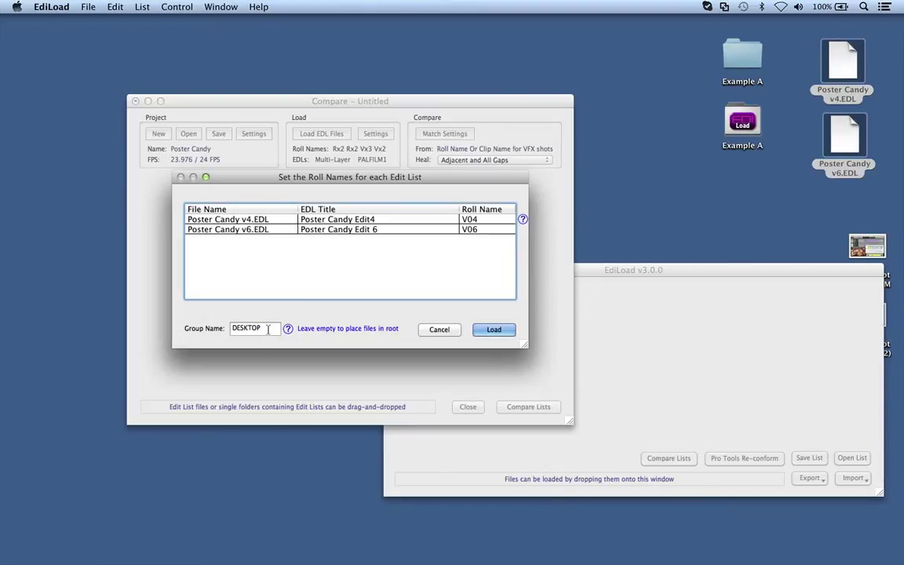
left_click_drag(269, 329, 186, 329)
key("BackSpace")
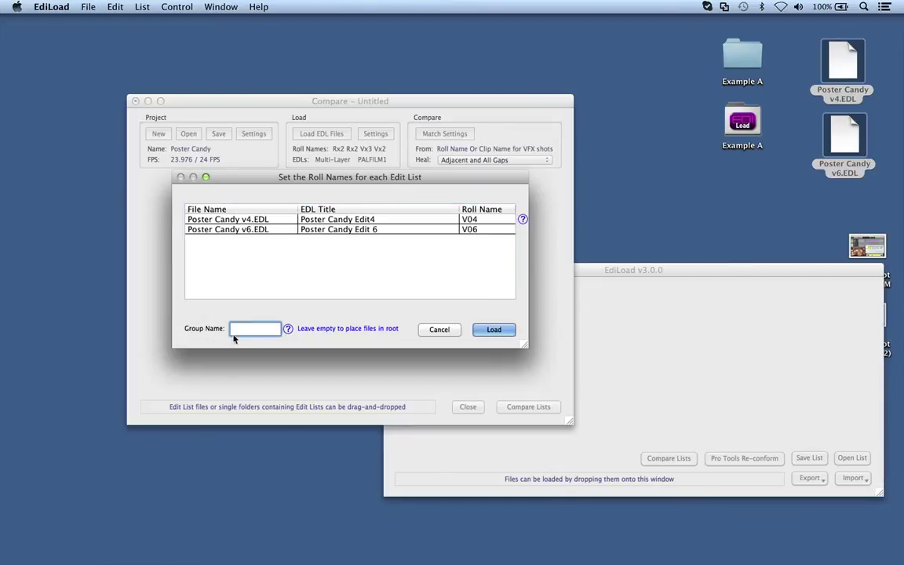
left_click(485, 330)
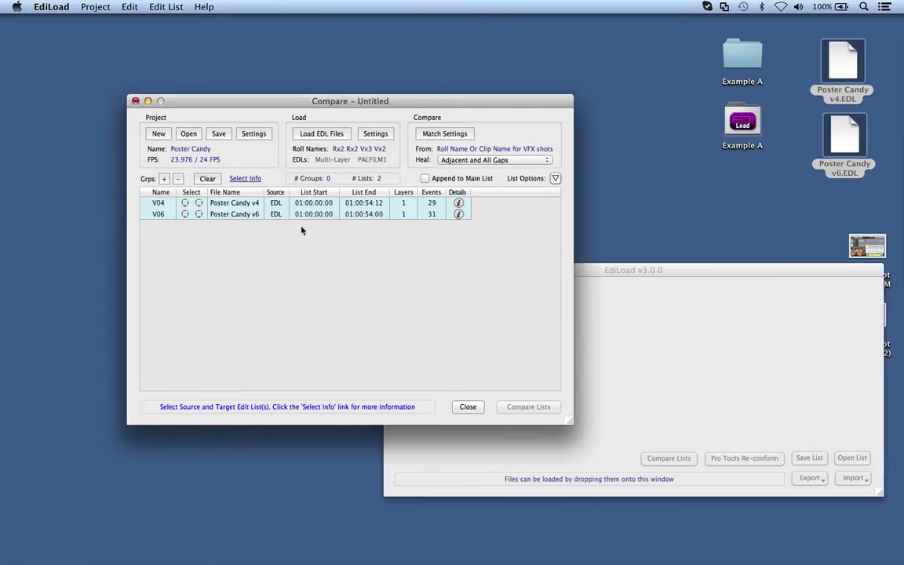
left_click_drag(302, 103, 271, 108)
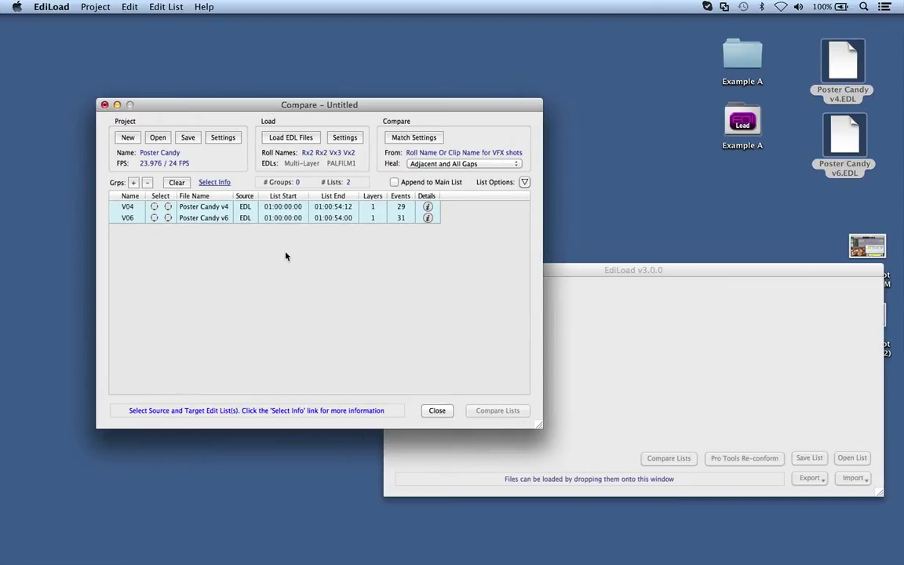
Save the compare project as Poster Candy and trash both desktop screenshots
key("super+s")
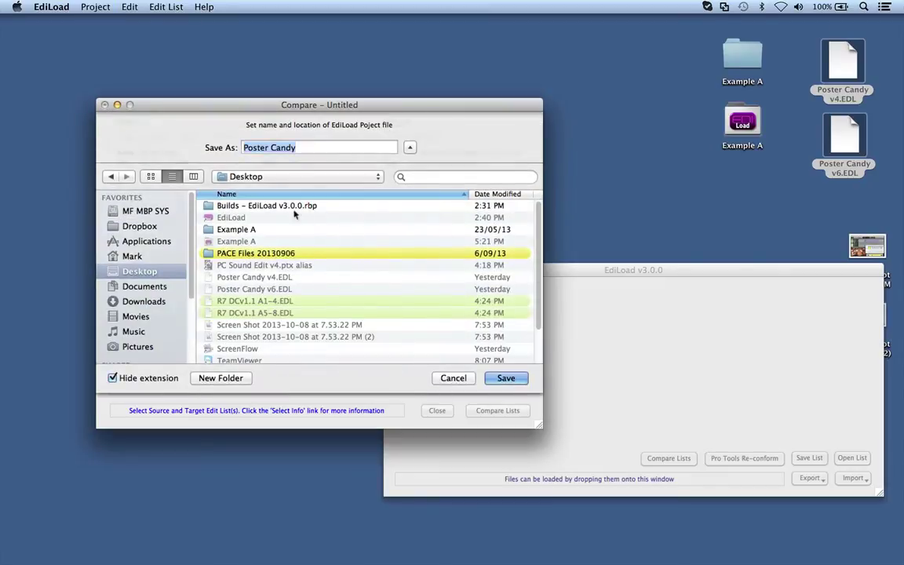
left_click(506, 377)
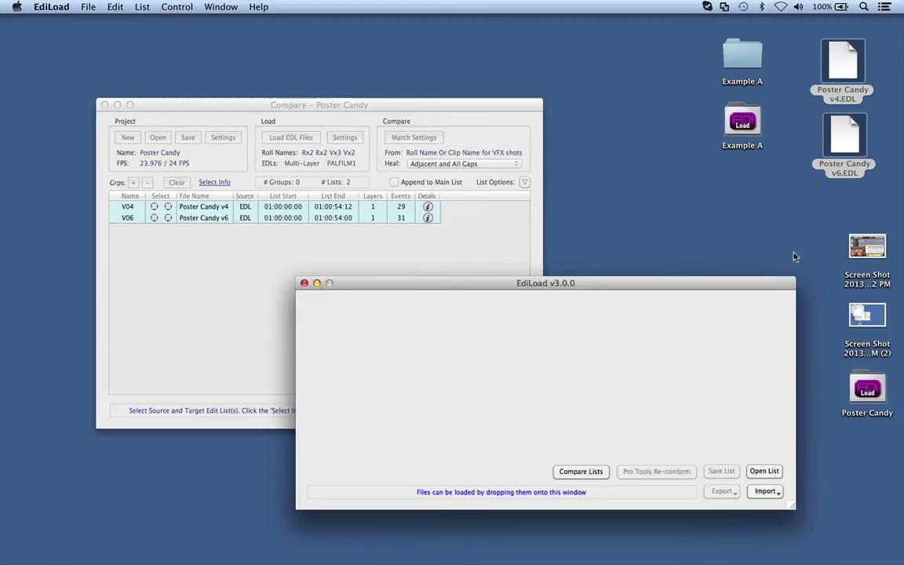
left_click_drag(812, 229, 894, 333)
key("super+BackSpace")
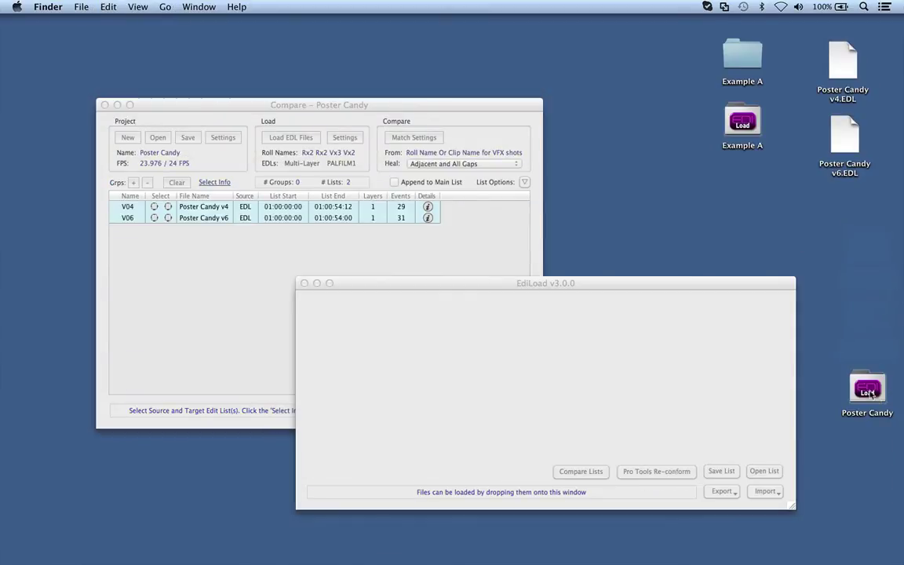
Clear the Compare window and reopen the Poster Candy project from its desktop file
left_click_drag(869, 394, 846, 227)
left_click(471, 235)
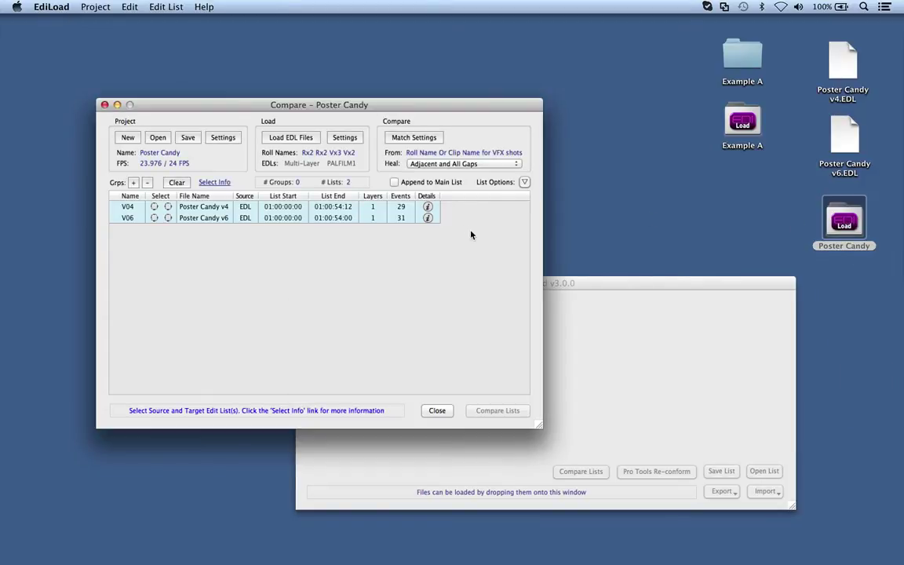
left_click_drag(842, 221, 853, 222)
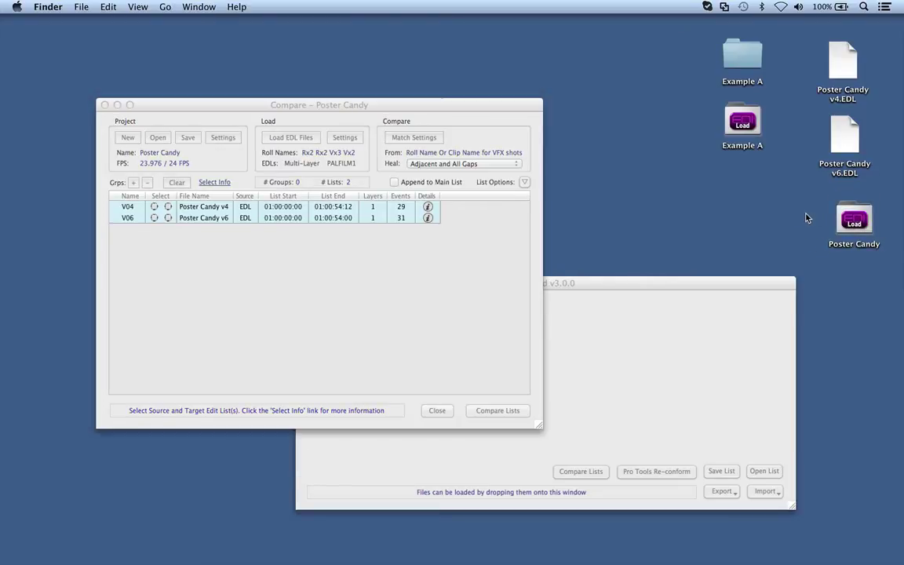
left_click(357, 295)
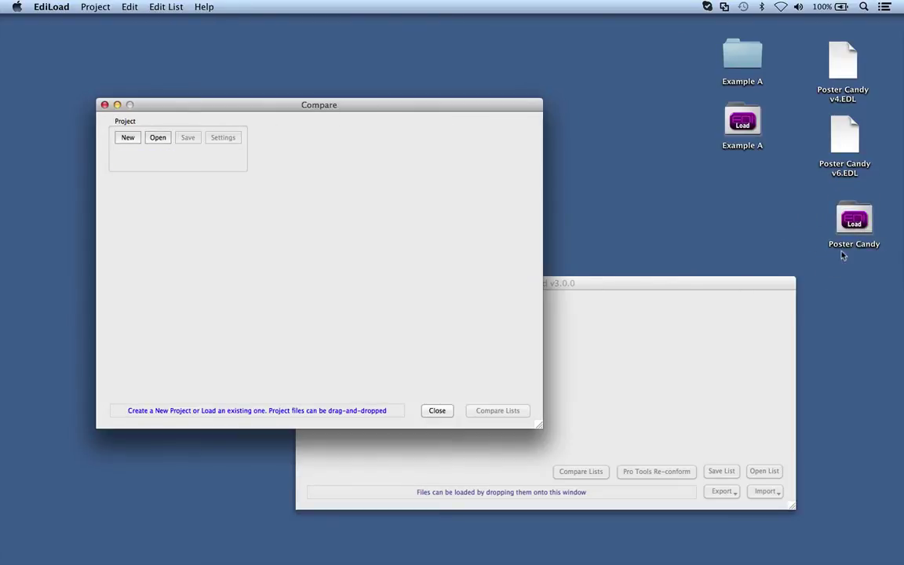
left_click_drag(842, 250, 339, 254)
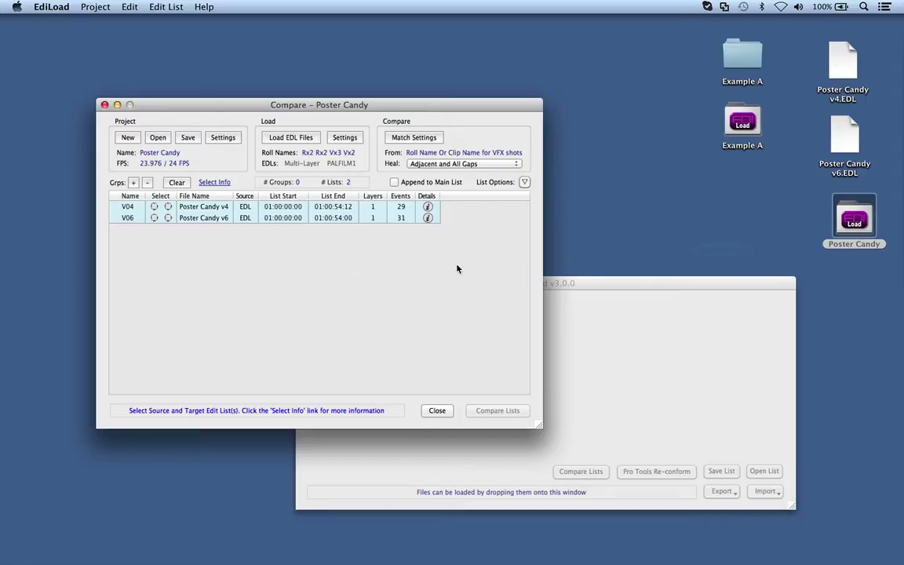
Compare V04 against V06, yielding the 9-event V06_from_V04 change list, and move it aside
left_click(154, 207)
left_click(168, 217)
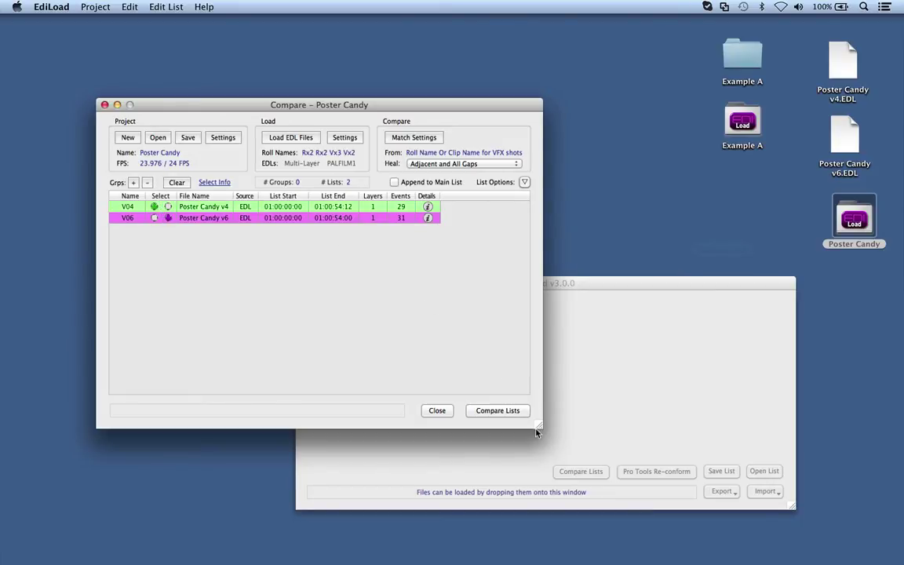
left_click_drag(537, 432, 539, 374)
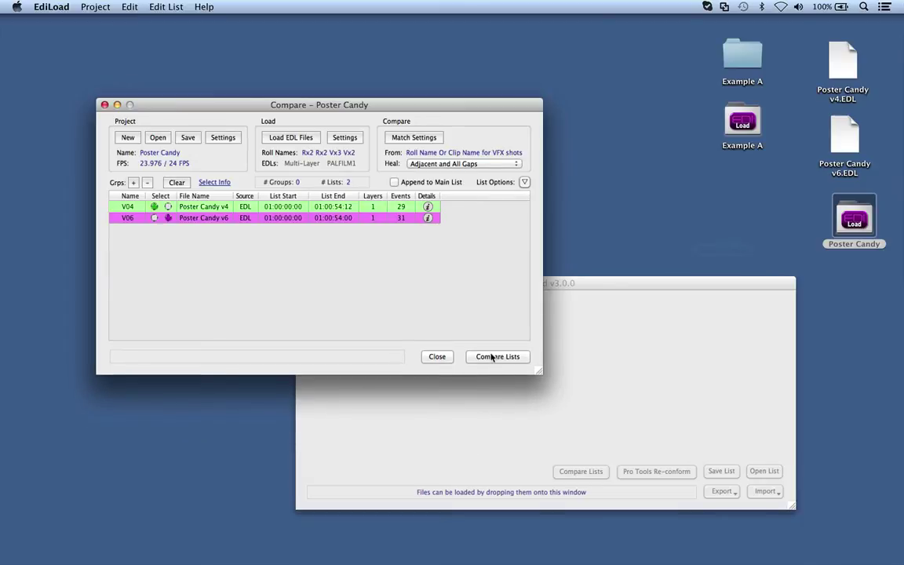
left_click(492, 357)
left_click_drag(549, 289, 580, 277)
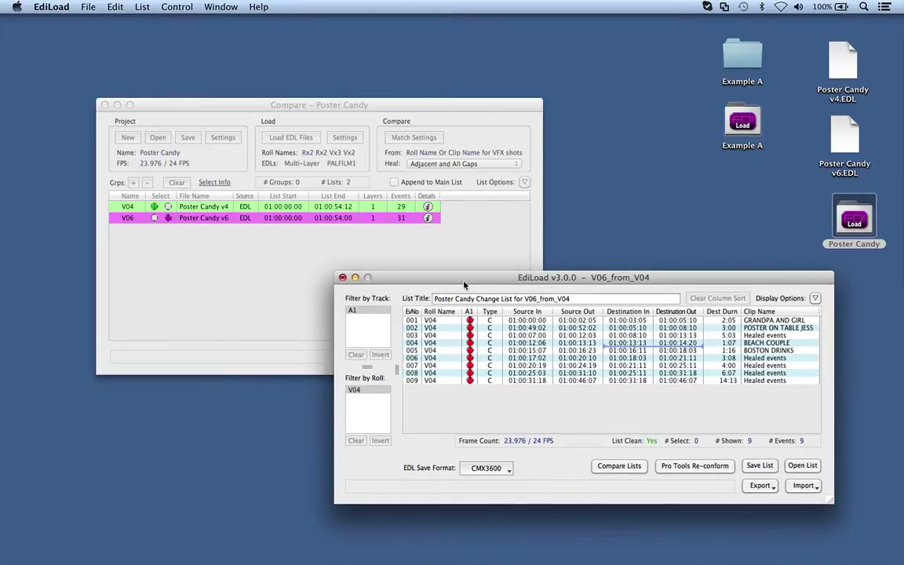
left_click_drag(464, 284, 464, 270)
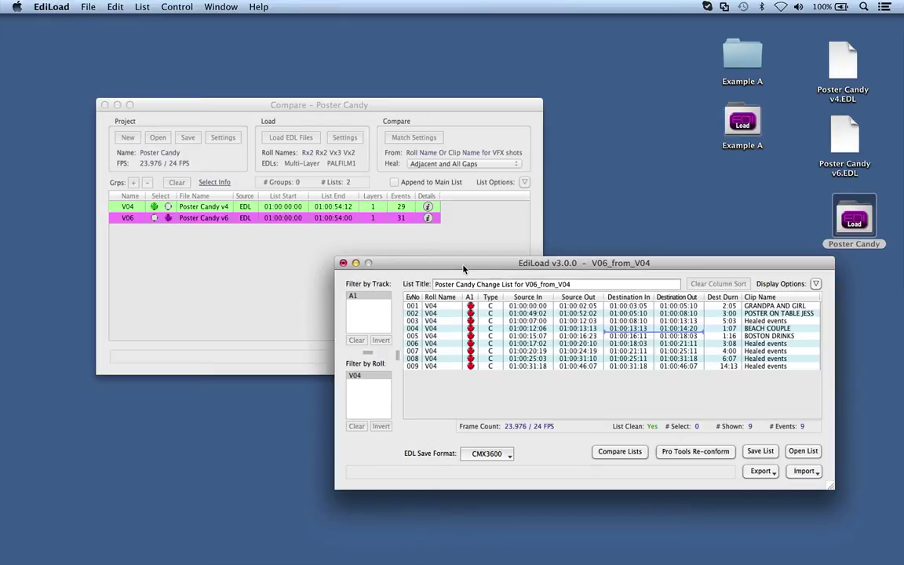
key("super+k")
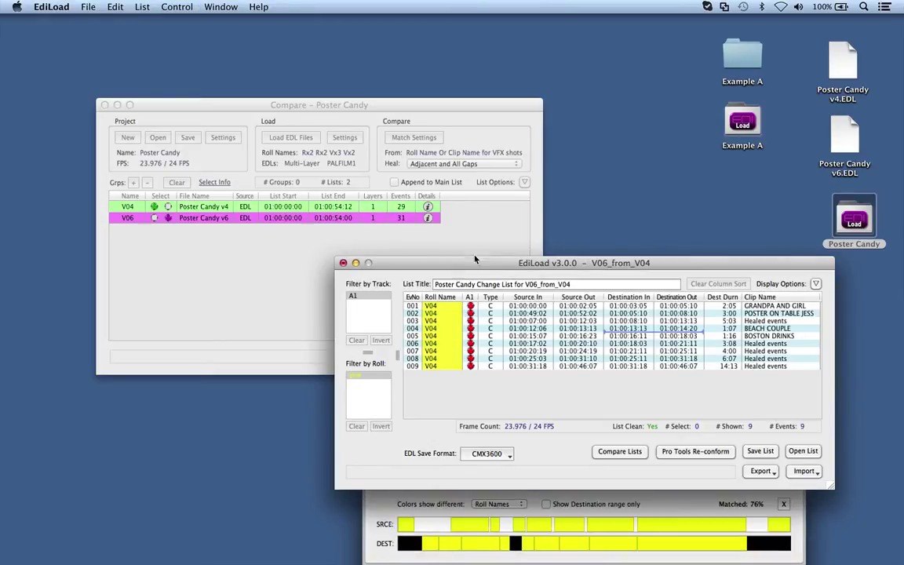
left_click_drag(482, 263, 496, 241)
left_click(515, 283)
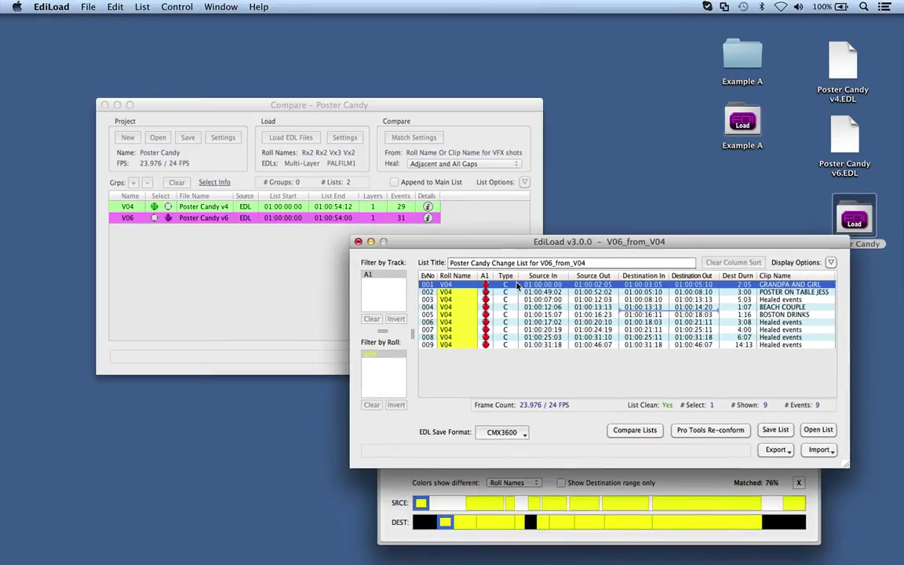
key("Down")
key("Down")
key("Down")
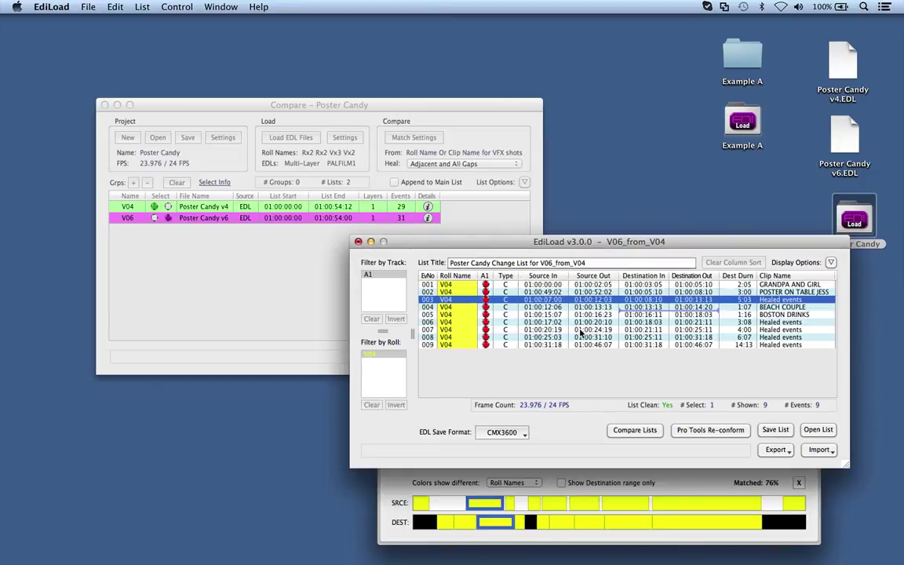
key("Down")
key("Down")
key("Down")
key("Down")
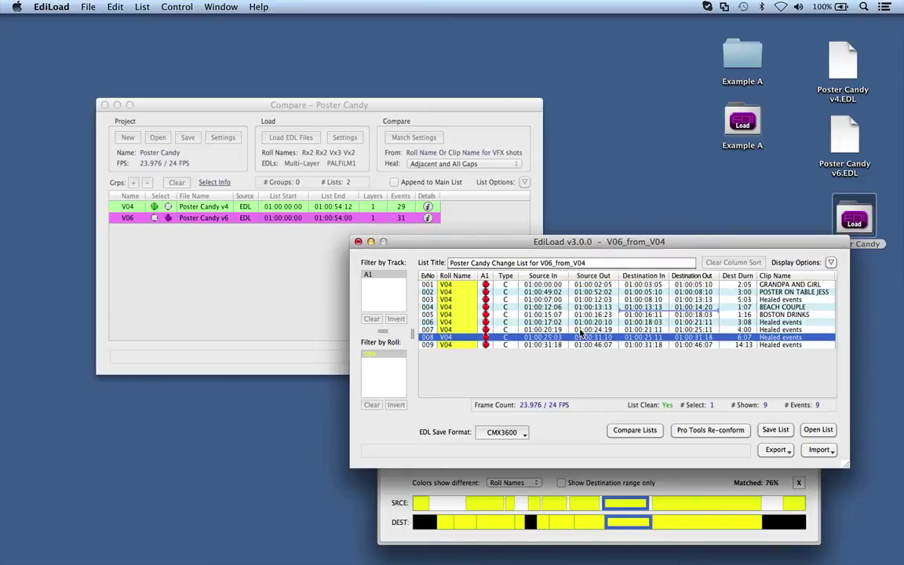
key("Up")
key("Up")
key("Up")
key("Up")
key("Up")
key("Up")
key("Up")
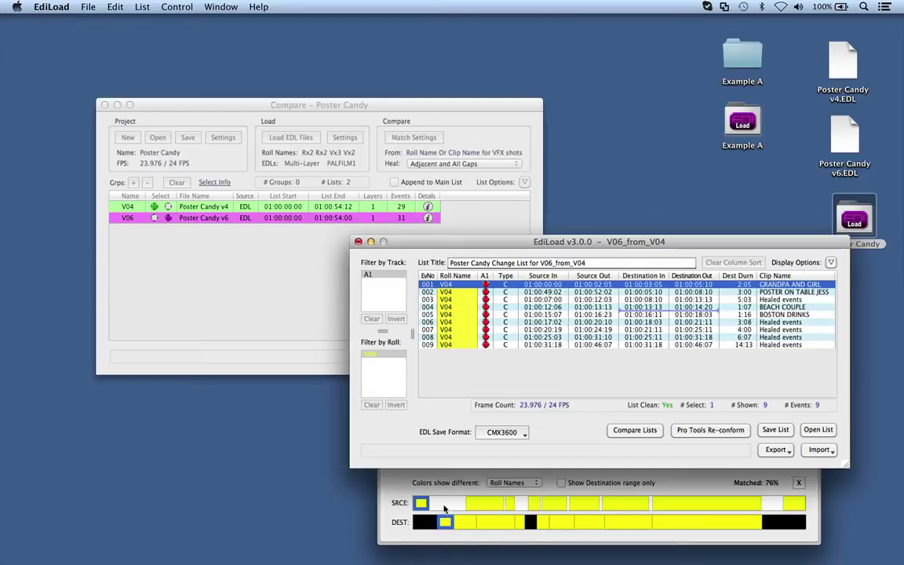
key("Down")
key("Down")
key("Down")
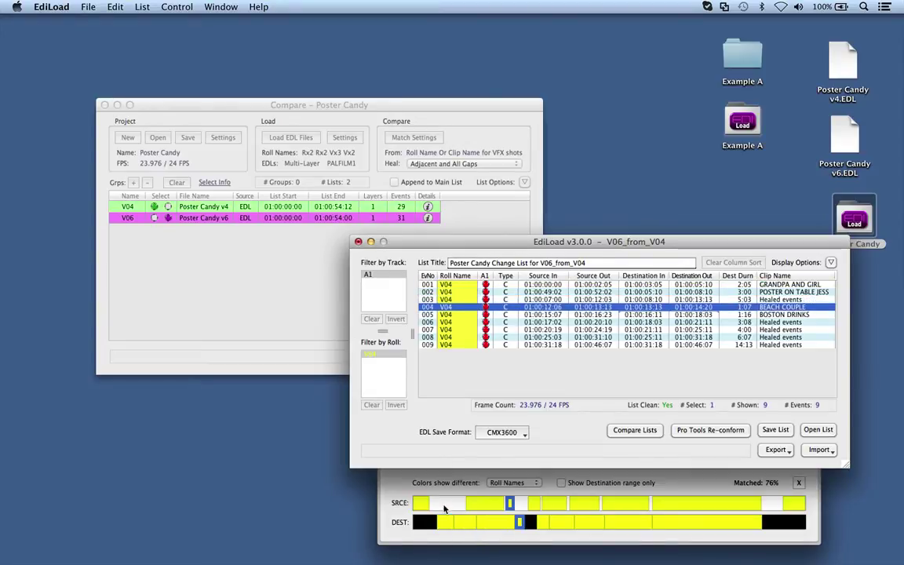
key("Down")
key("Down")
key("Down")
key("Down")
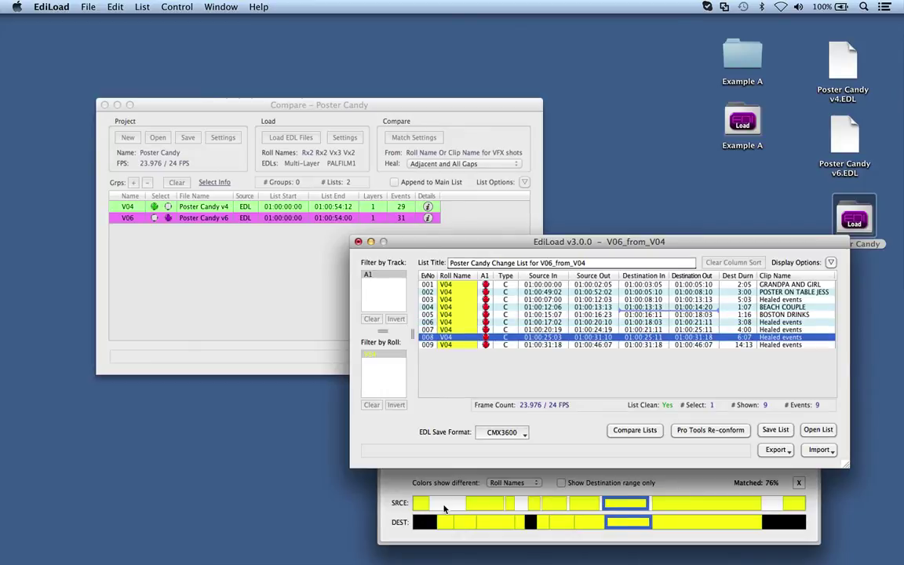
key("Down")
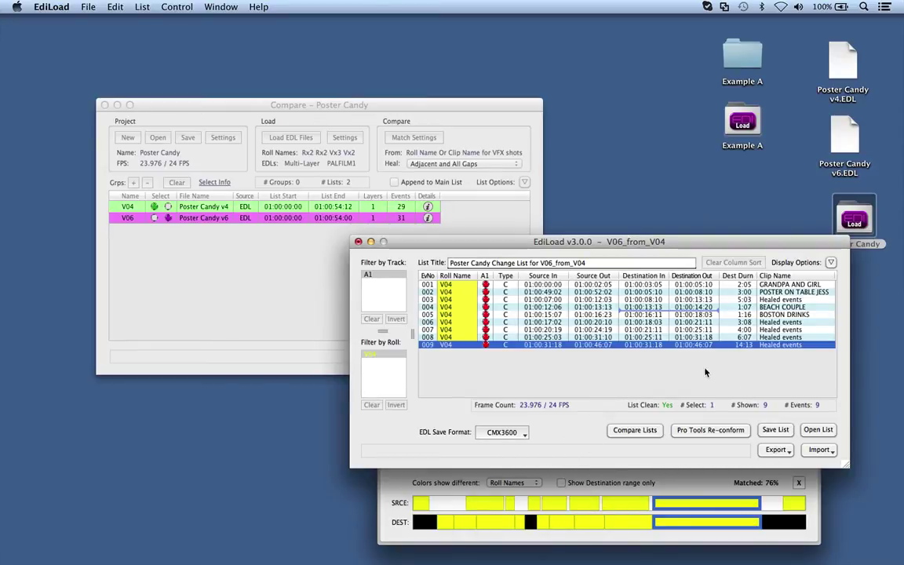
key("super+shift+c")
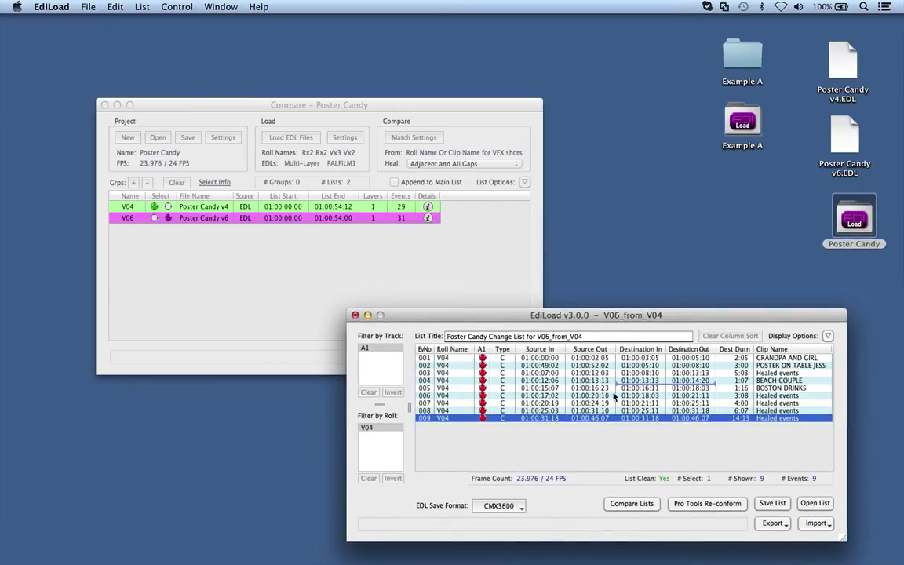
left_click_drag(630, 318, 628, 336)
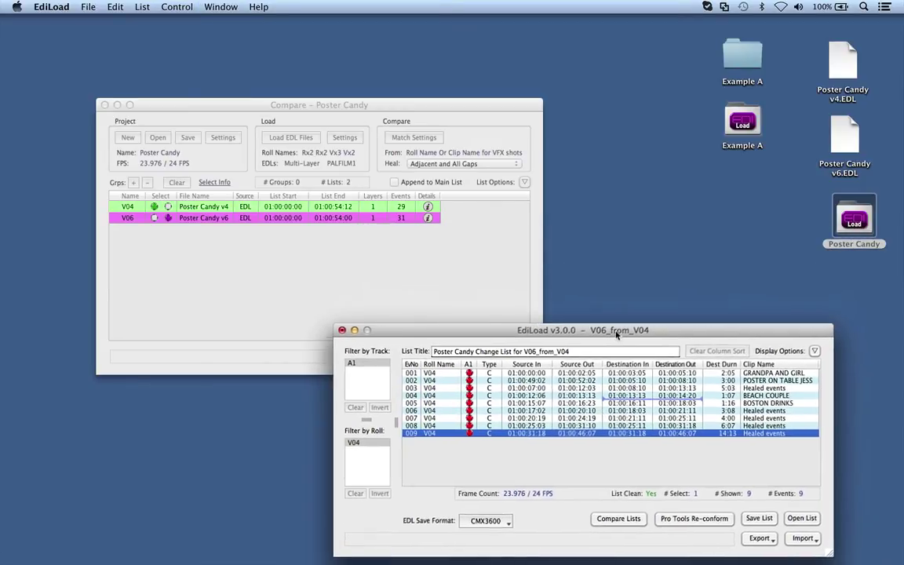
left_click_drag(616, 334, 565, 335)
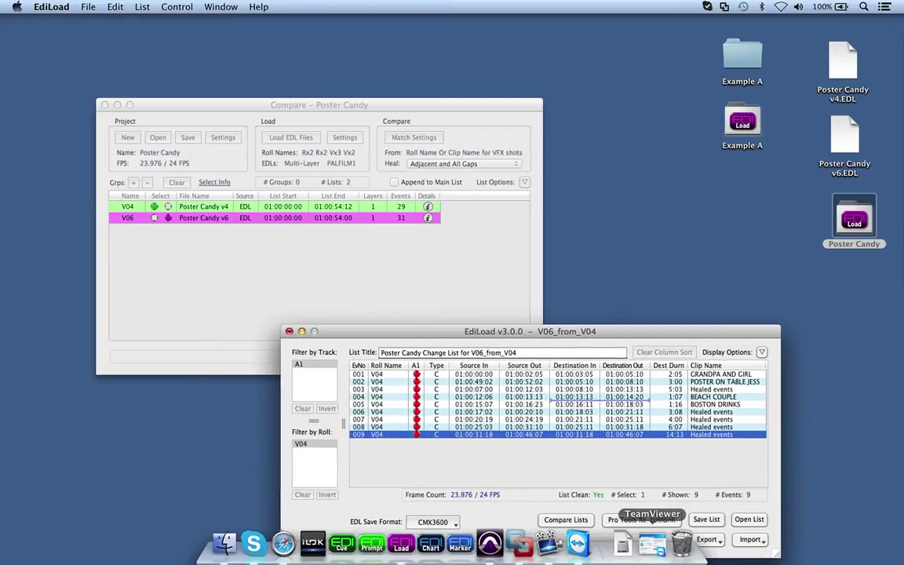
Create a Pro Tools track group named Recon covering every track except Pics v6
left_click(489, 554)
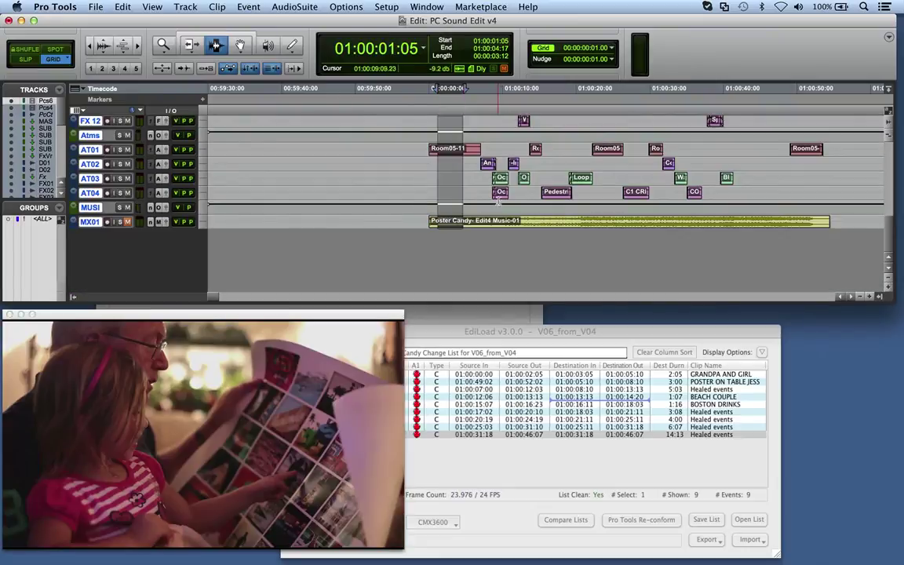
scroll(498, 193, "up", 10)
scroll(498, 193, "up", 5)
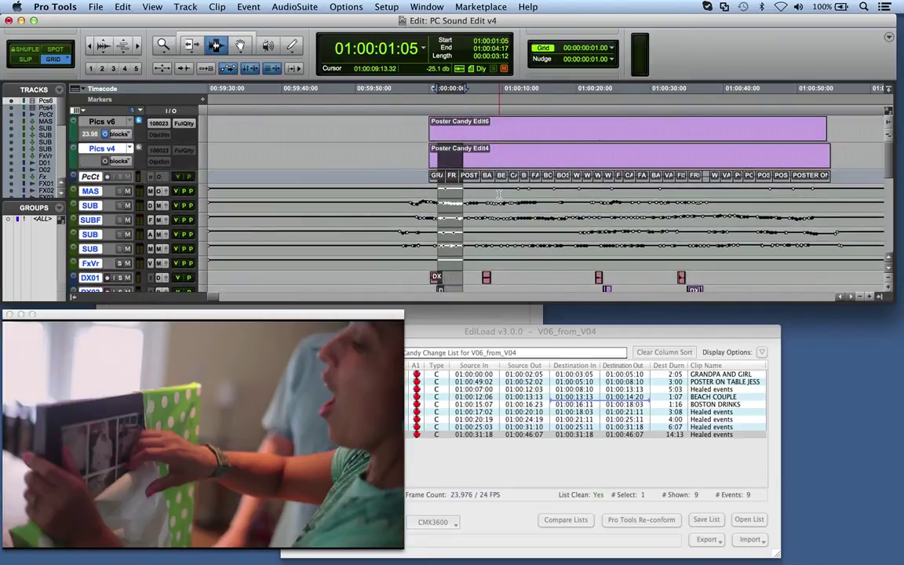
key("super+g")
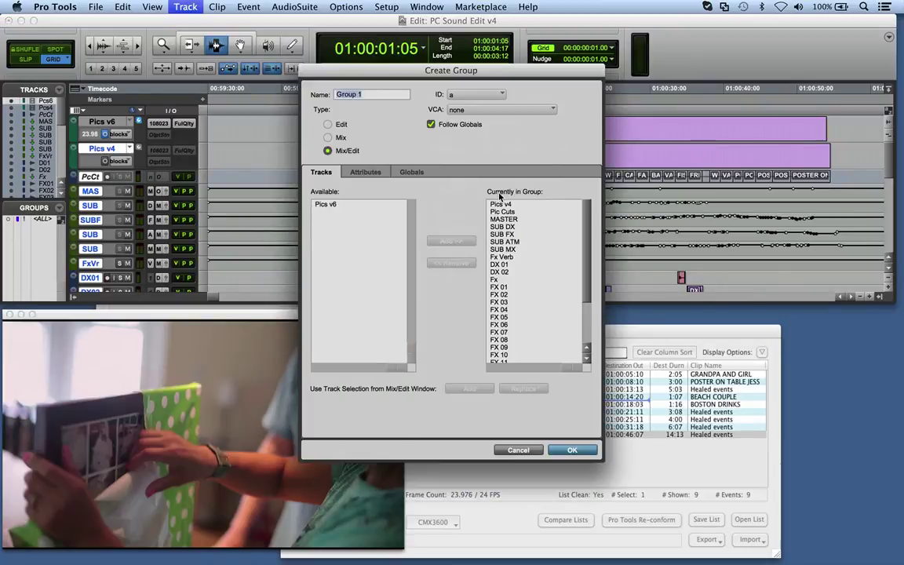
type("Recon")
key("Return")
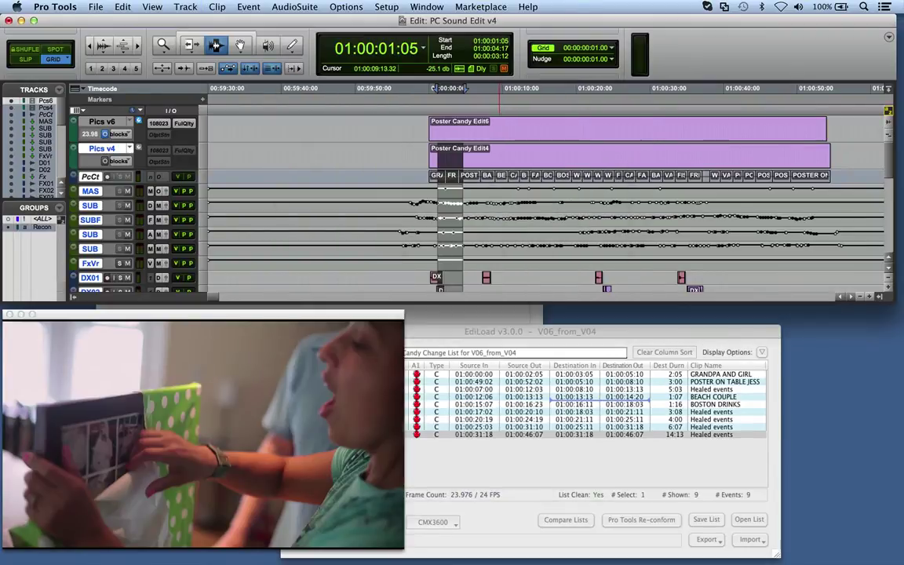
Select the next clip, the v4 POSTER clip spanning 01:00:03:12 to 01:00:07:20
key("ctrl+Tab")
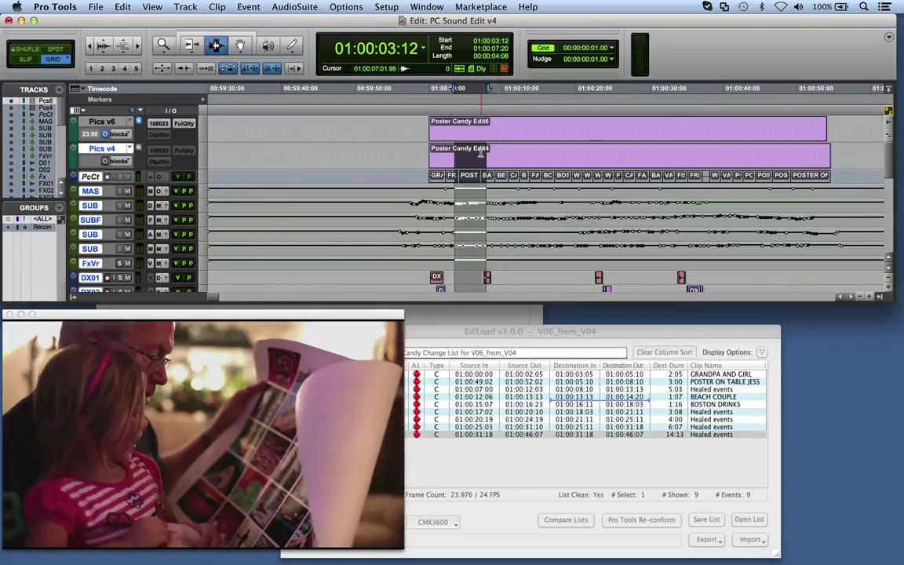
scroll(455, 233, "down", 5)
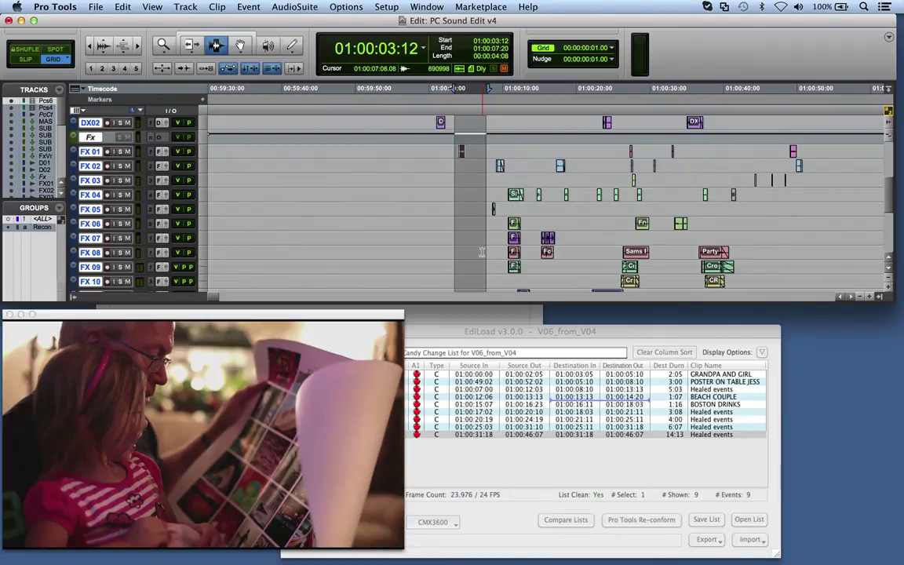
scroll(483, 248, "up", 5)
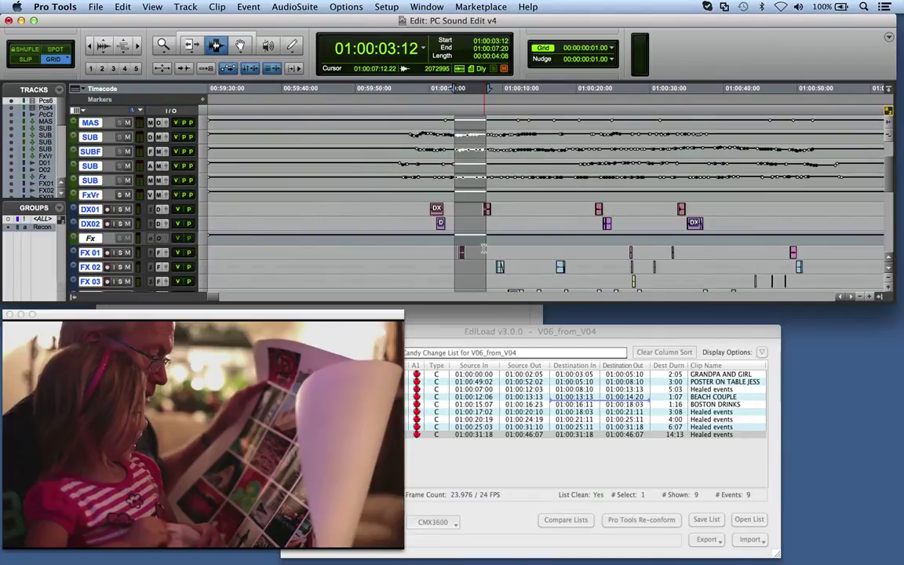
Zoom out and select the full edit from 00:59:30:00 to 01:01:17:18 on all tracks
key("super+bracketleft")
key("super+bracketleft")
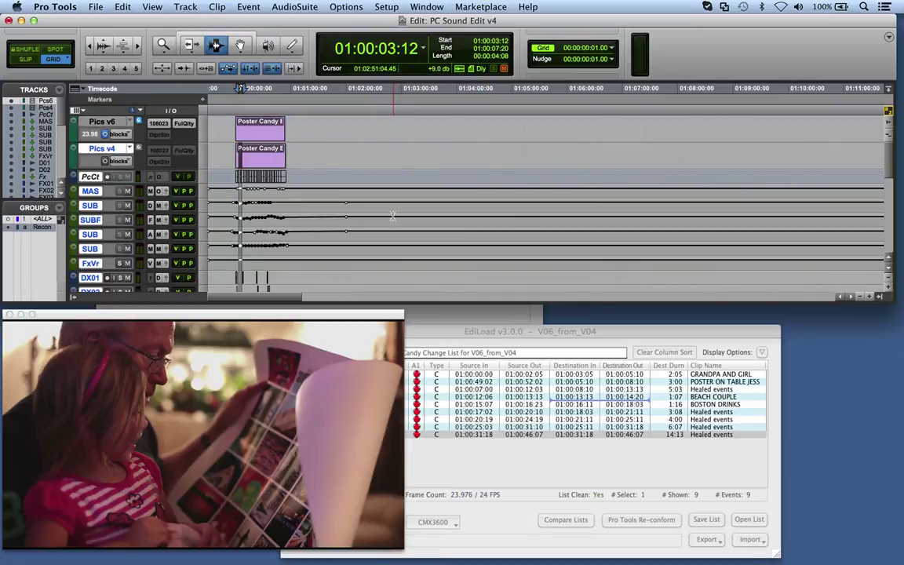
key("super+bracketleft")
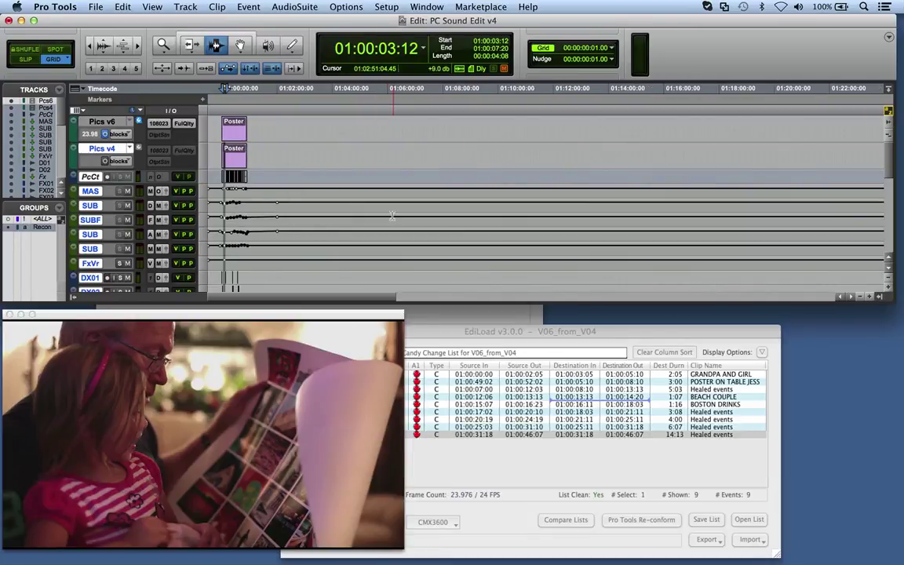
left_click_drag(276, 157, 210, 157)
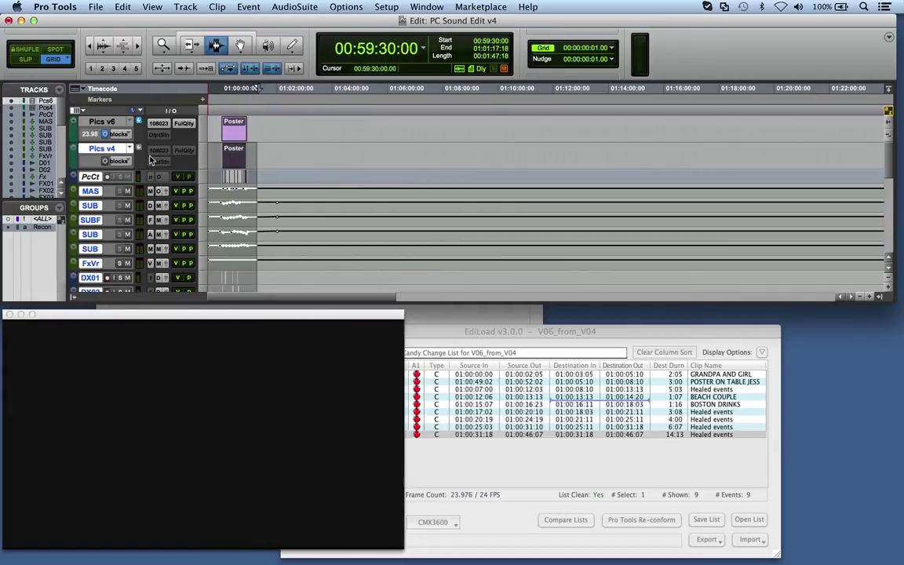
key("super+bracketleft")
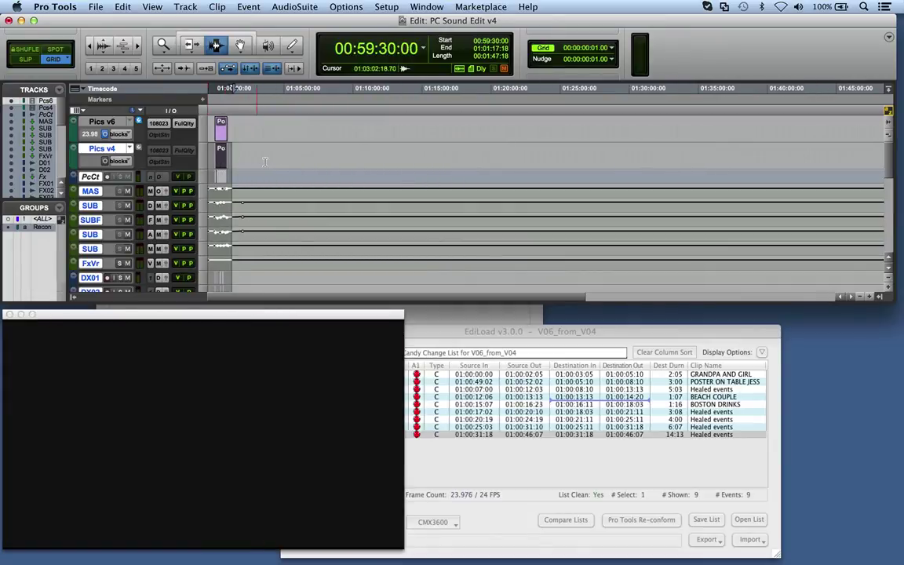
Start the Pro Tools re-conform in EdiLoad and close the compare window
left_click(461, 341)
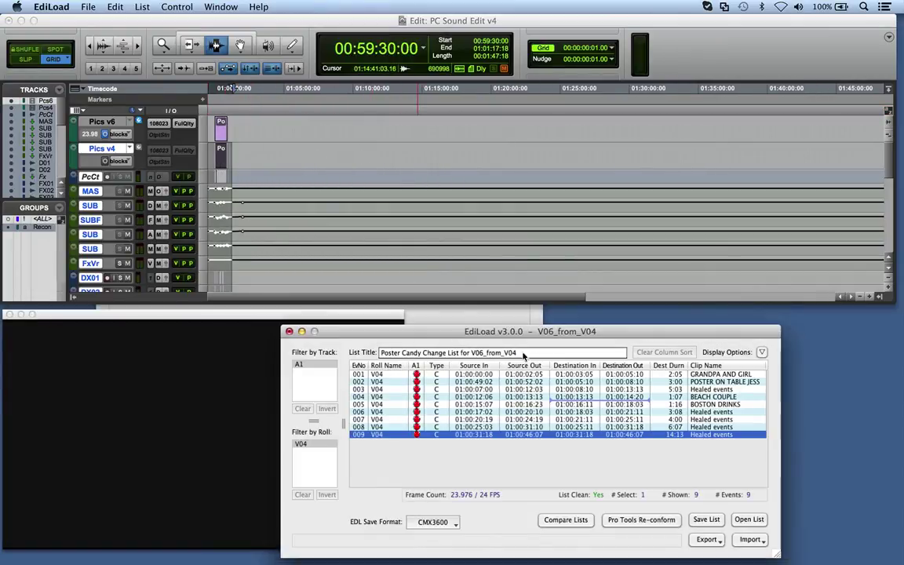
left_click(637, 521)
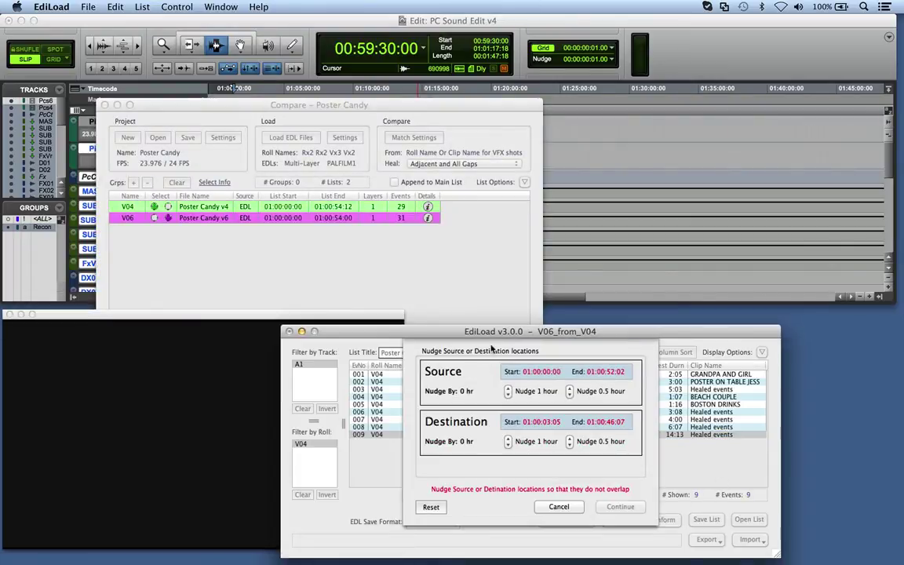
left_click(163, 115)
left_click(105, 105)
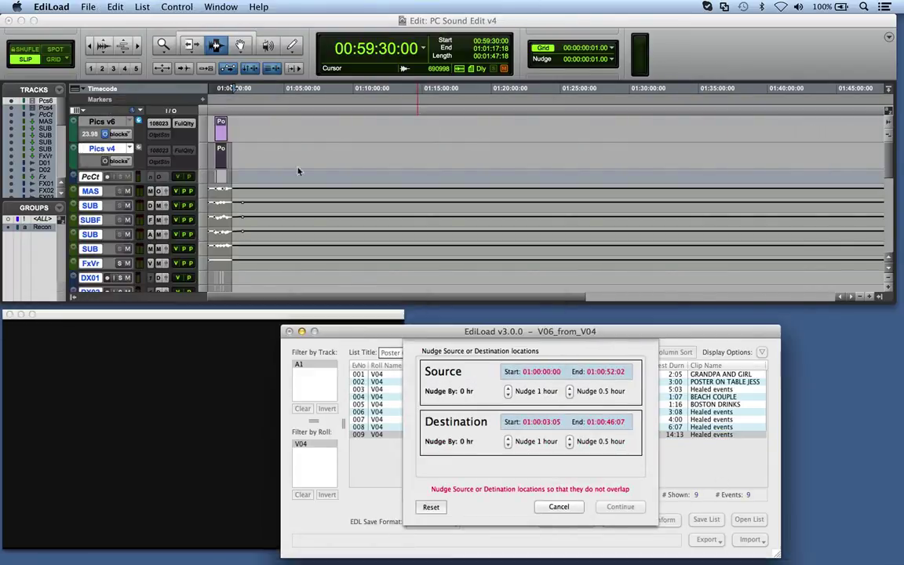
left_click_drag(533, 333, 536, 322)
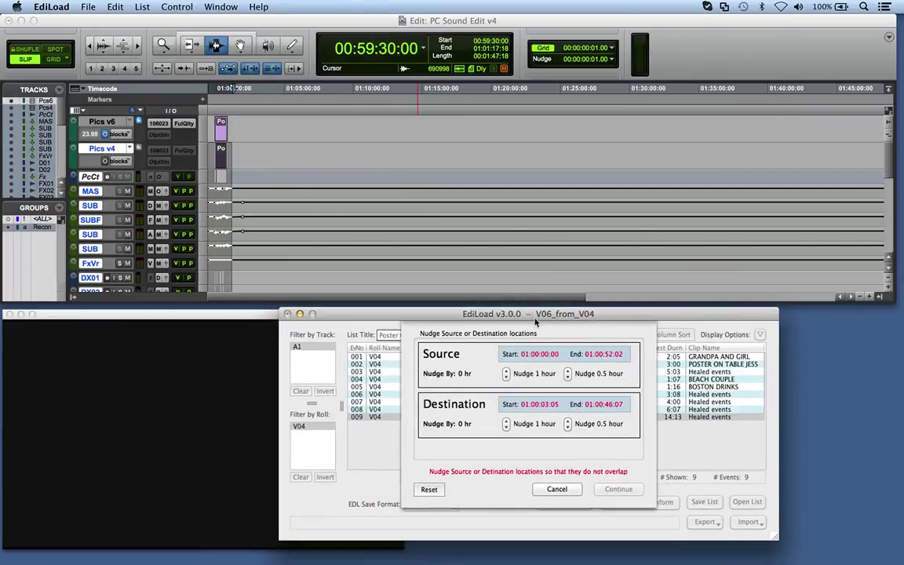
Set Source Nudge By to +0.5 hr, leave the destination unnudged, and continue
left_click(506, 370)
left_click(506, 370)
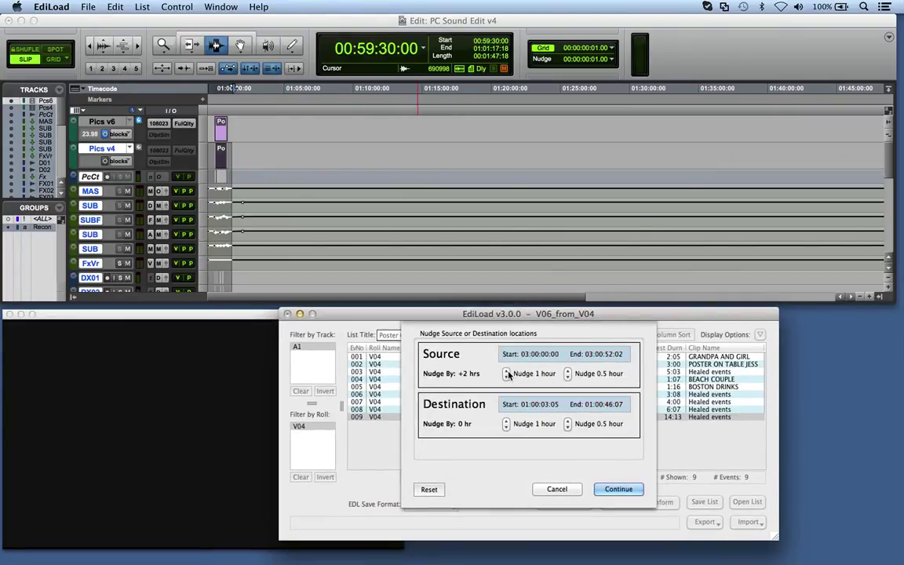
left_click(506, 377)
left_click(506, 376)
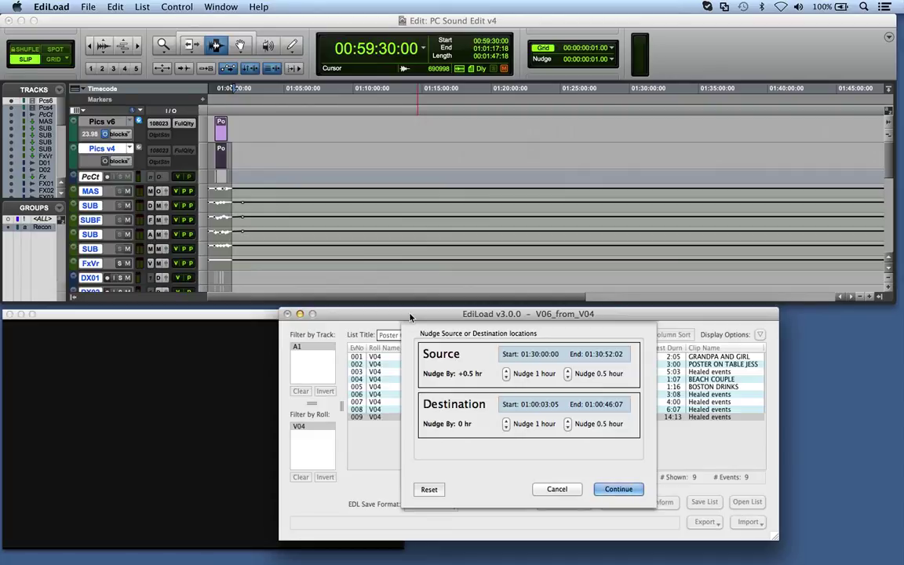
left_click_drag(409, 317, 406, 317)
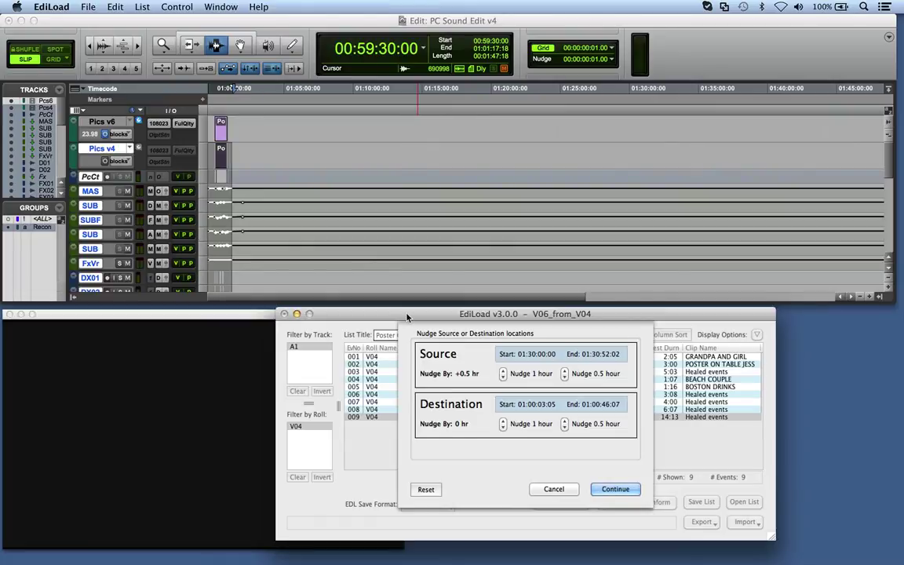
left_click(608, 488)
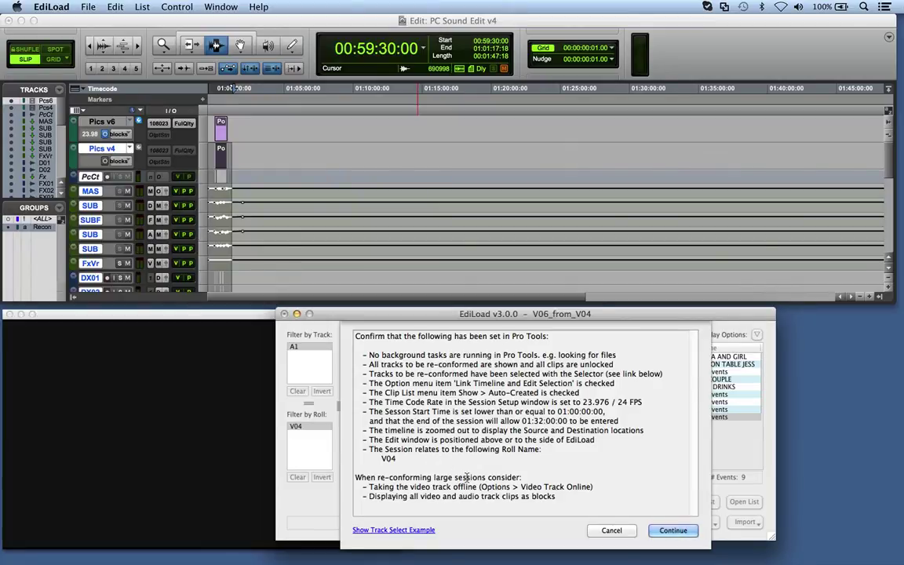
Accept the checklist and move the source clips +0.5 hour to start at 01:30:00:00
left_click(669, 532)
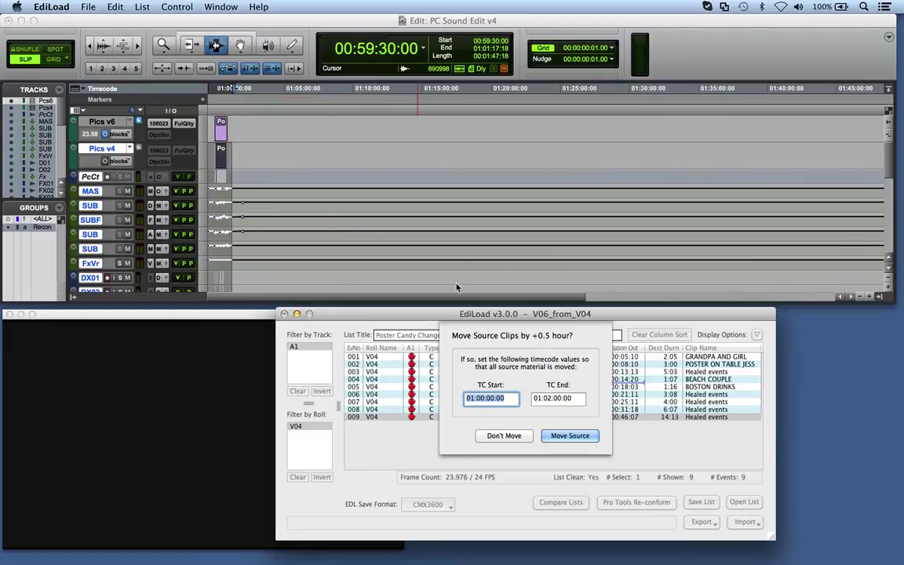
left_click(560, 436)
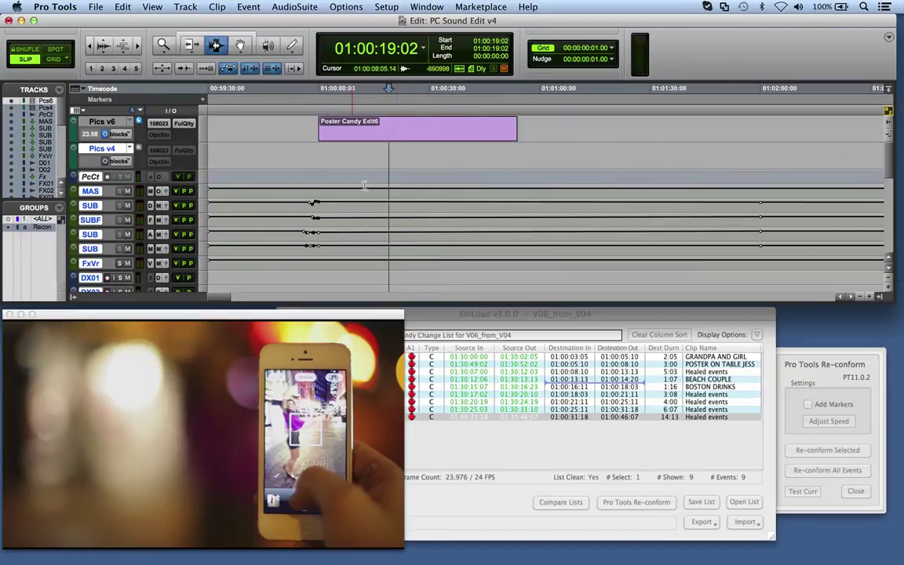
Re-conform all 9 change-list events into the session and dismiss the completion message
left_click(542, 334)
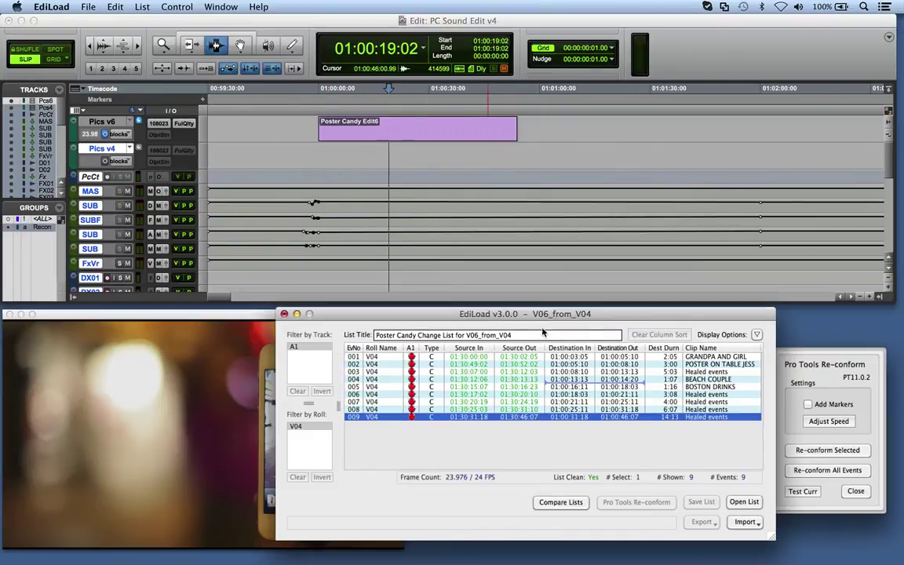
left_click(809, 472)
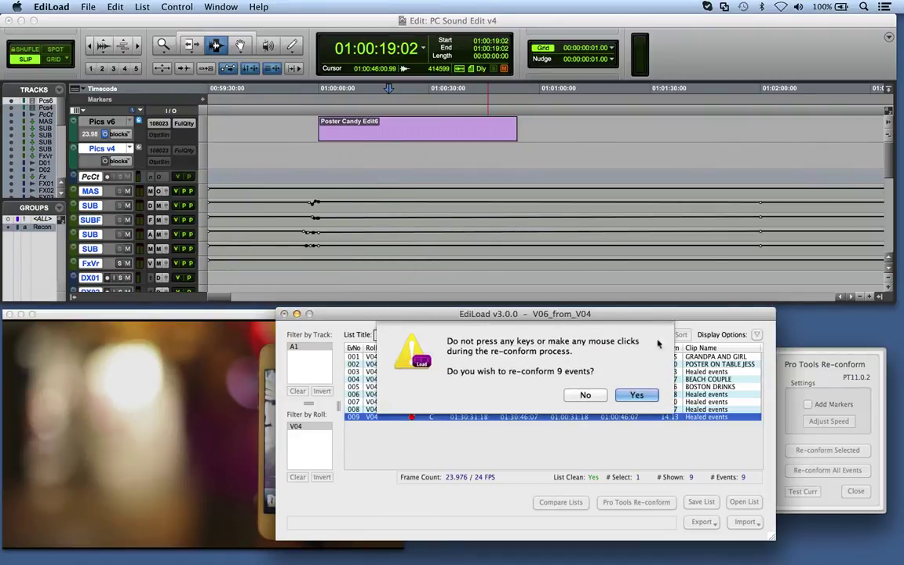
left_click(636, 396)
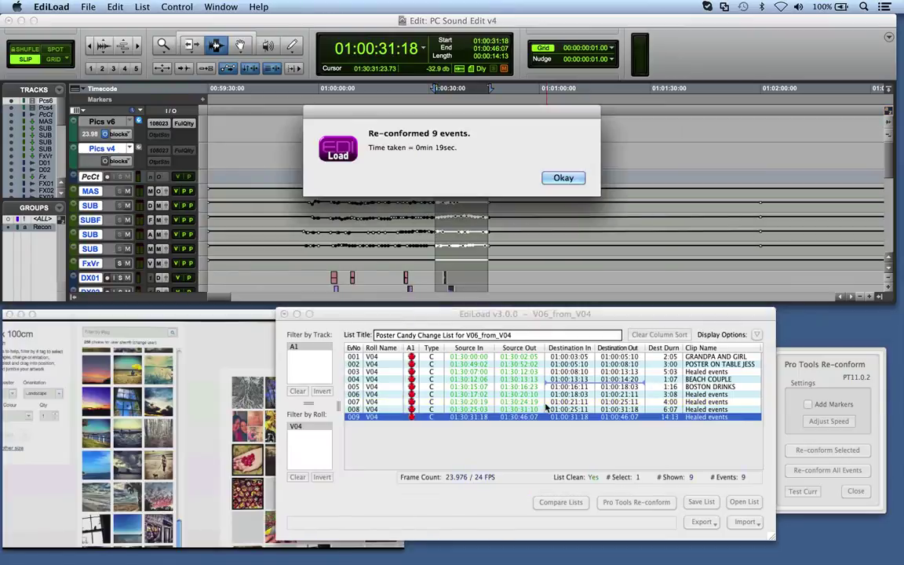
left_click(506, 177)
Zoom in on the first re-conformed edits and play the FX tracks from 01:00:09:22
left_click(352, 234)
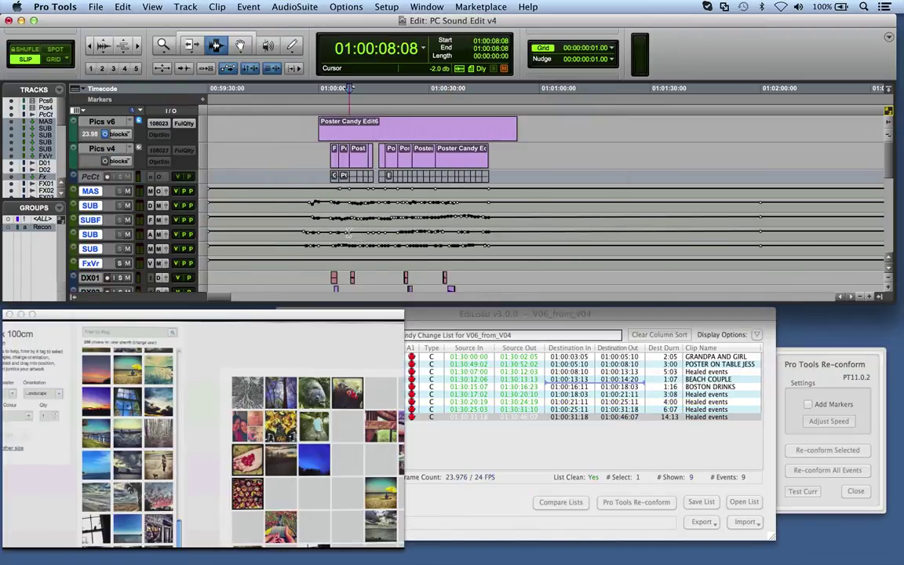
left_click(330, 167)
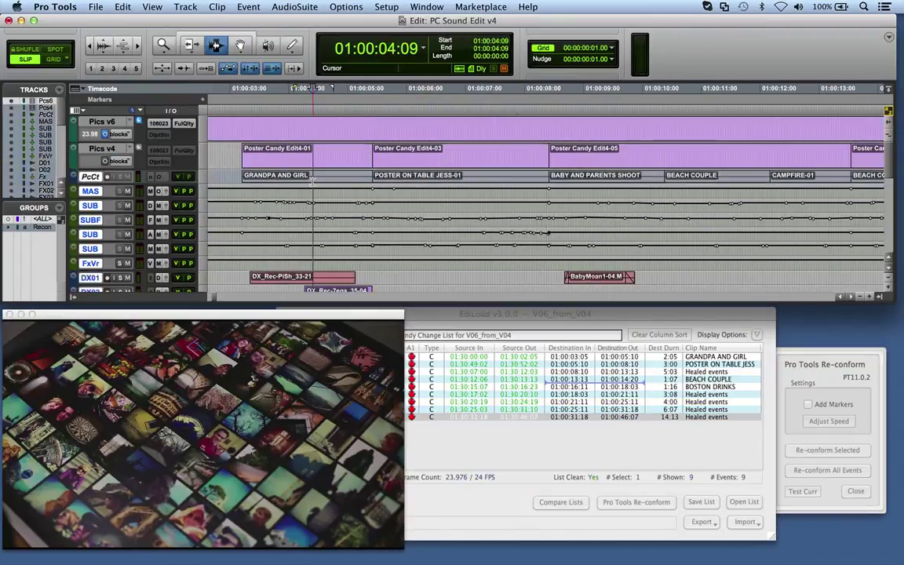
key("super+bracketright")
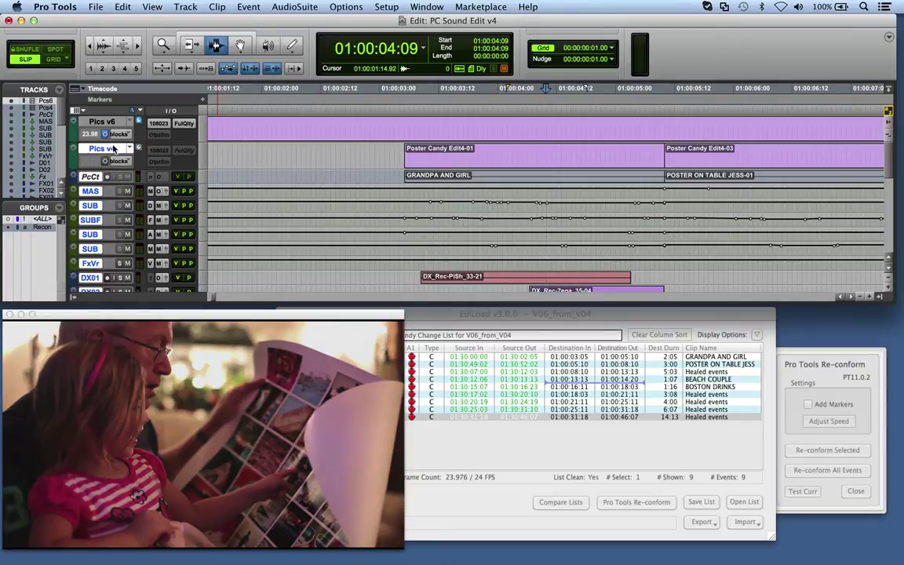
scroll(554, 157, "down", 3)
scroll(554, 157, "up", 3)
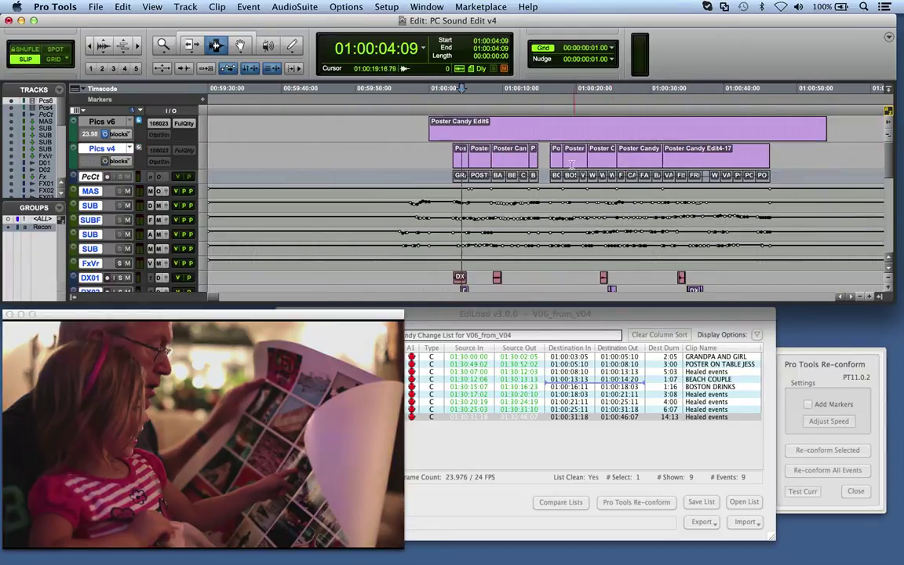
left_click(531, 177)
scroll(531, 177, "down", 5)
left_click(334, 241)
scroll(336, 235, "down", 5)
key("space")
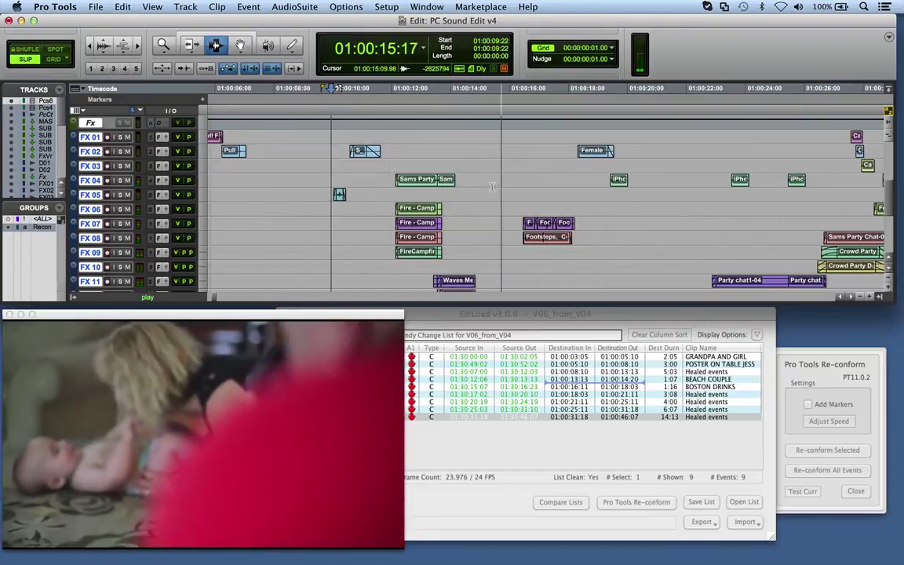
key("space")
key("super+bracketright")
scroll(508, 192, "up", 5)
scroll(508, 192, "down", 4)
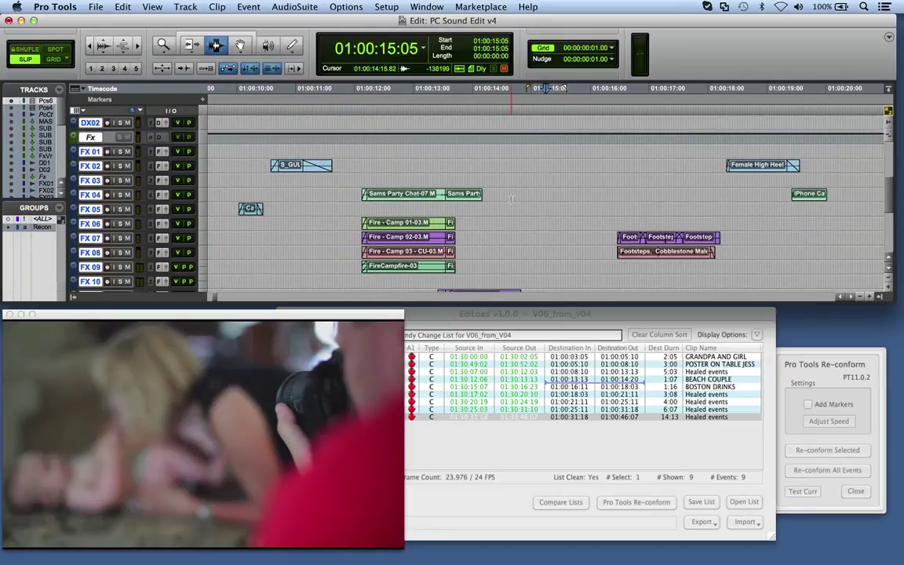
left_click_drag(506, 208, 539, 215)
scroll(553, 215, "up", 5)
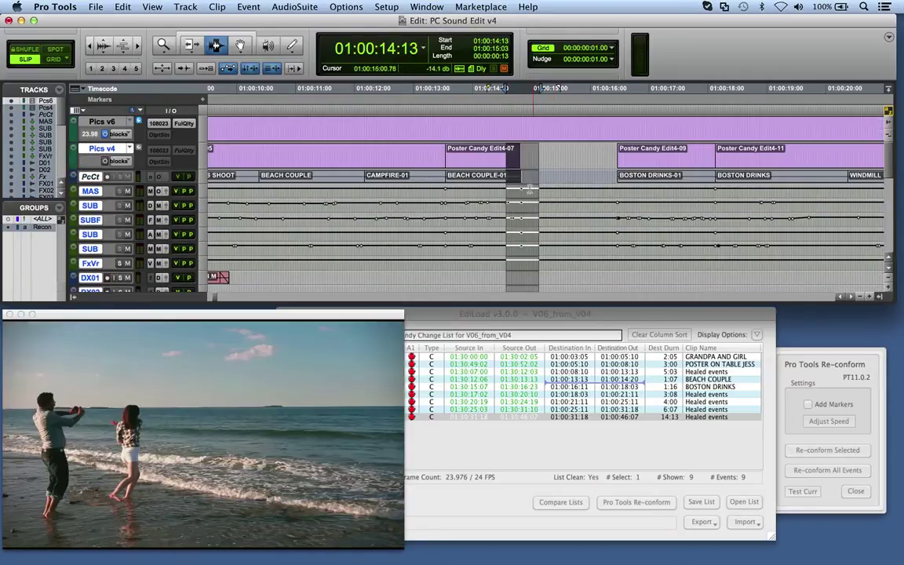
left_click(526, 187)
scroll(558, 208, "down", 5)
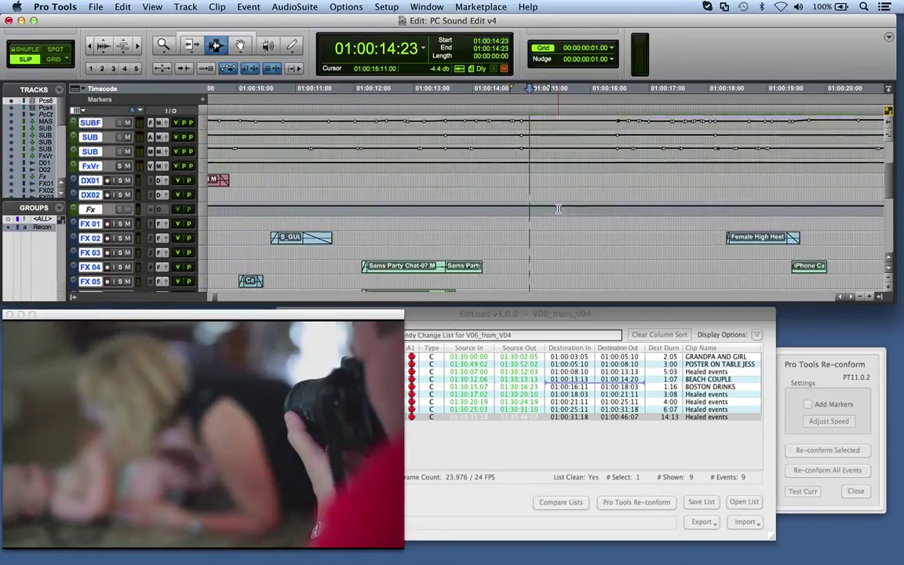
scroll(558, 208, "down", 2)
key("space")
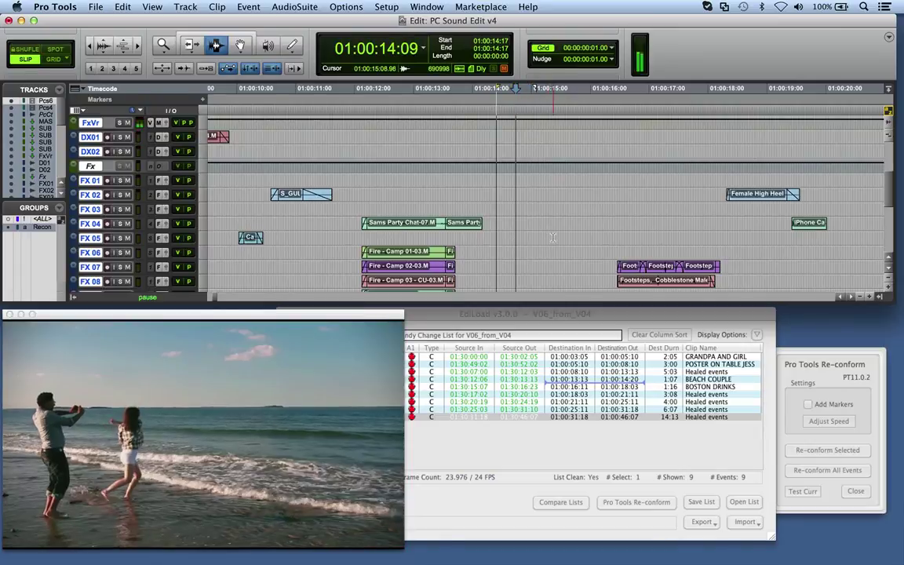
key("space")
key("r")
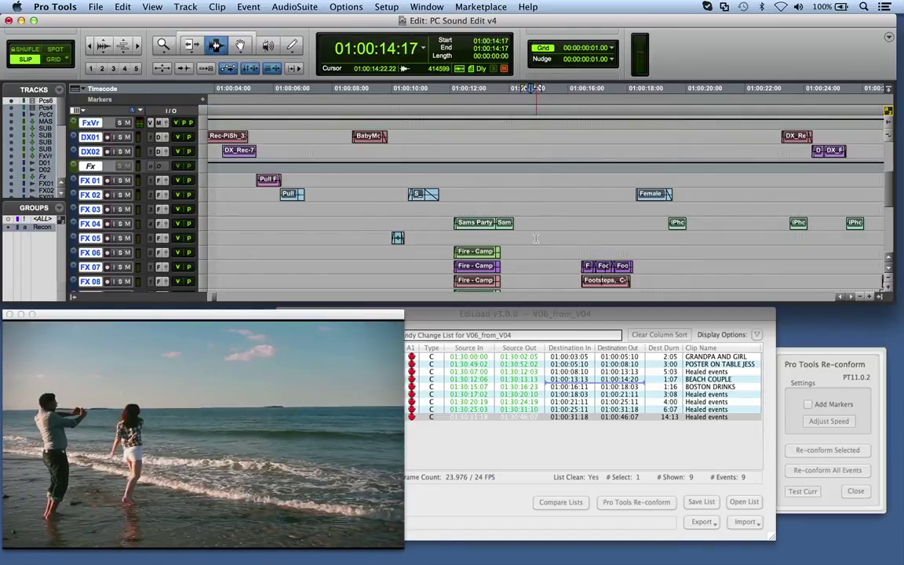
key("t")
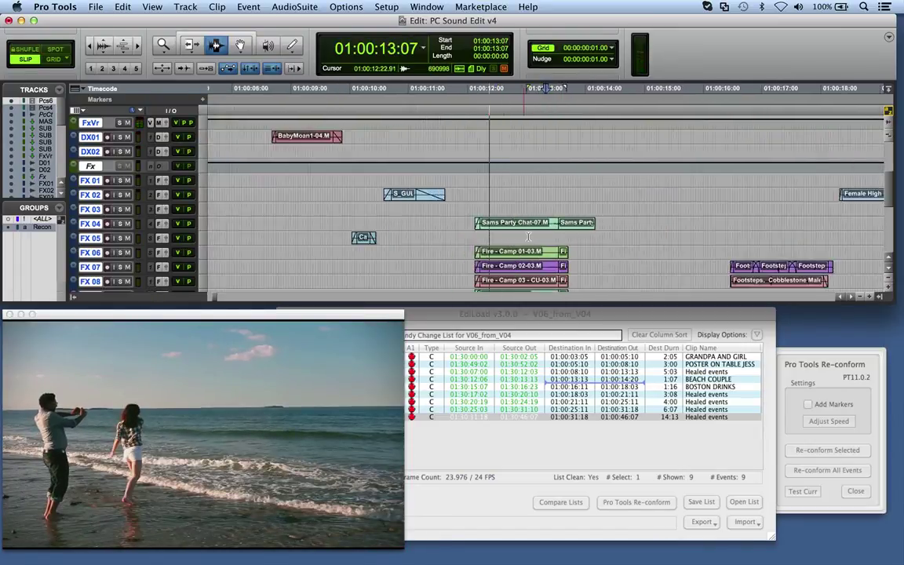
scroll(530, 197, "up", 5)
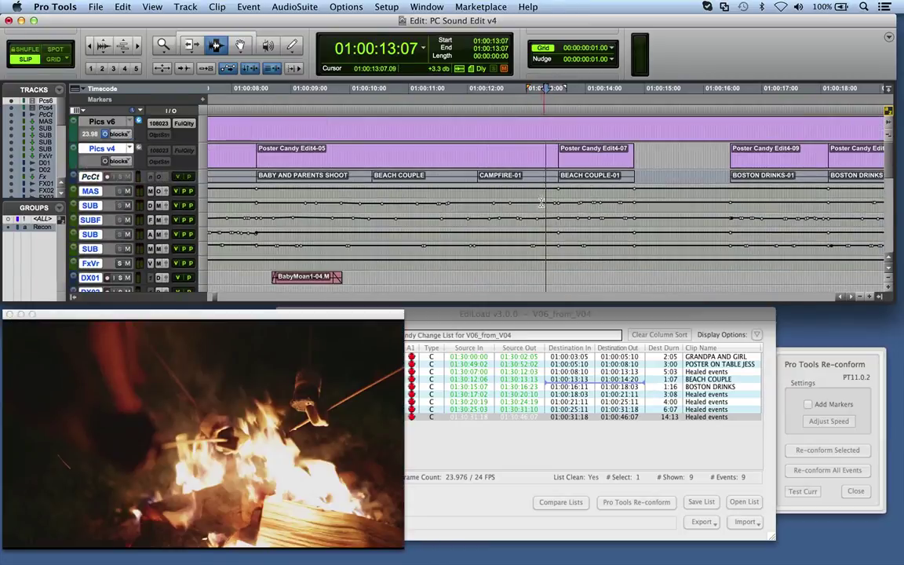
left_click(553, 155)
scroll(555, 189, "down", 5)
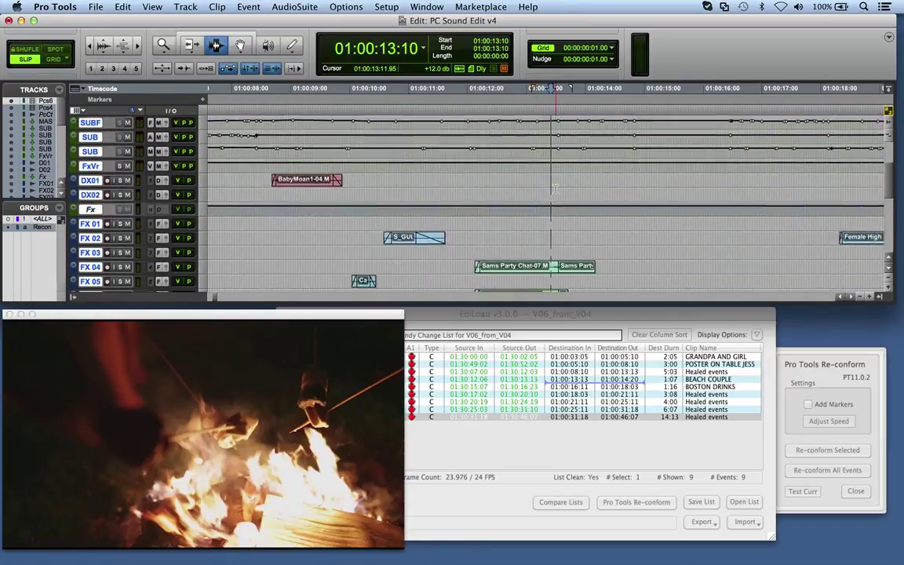
scroll(555, 189, "down", 3)
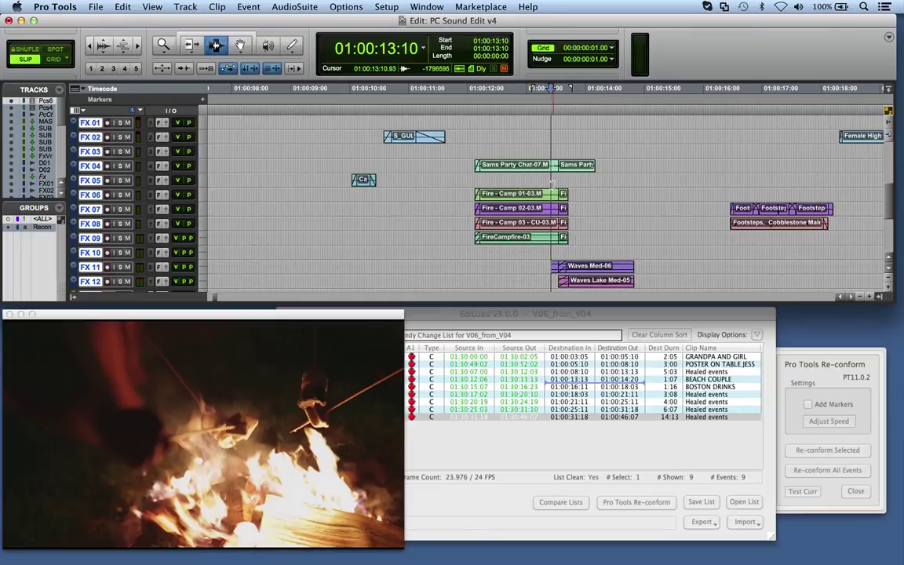
scroll(546, 195, "down", 5)
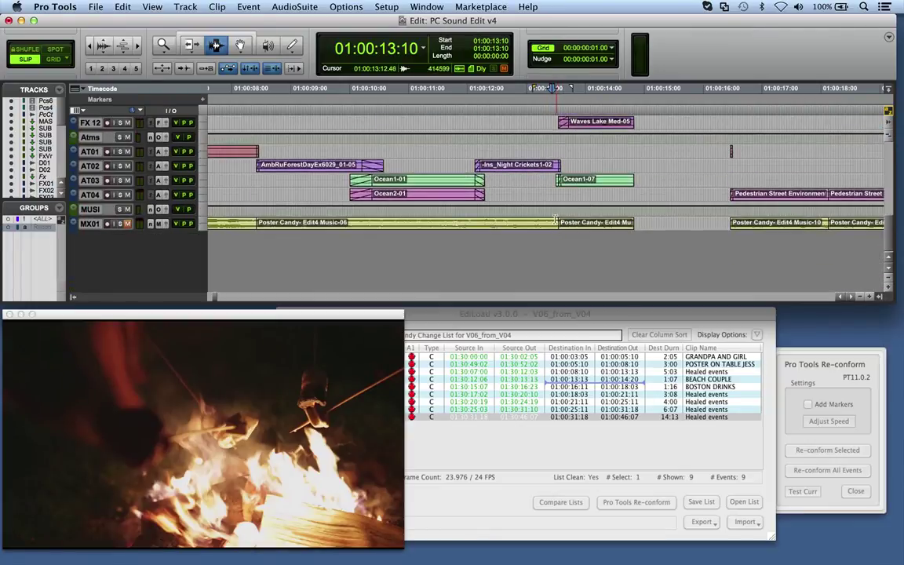
key(";")
key("r")
key("r")
key("r")
scroll(549, 200, "up", 7)
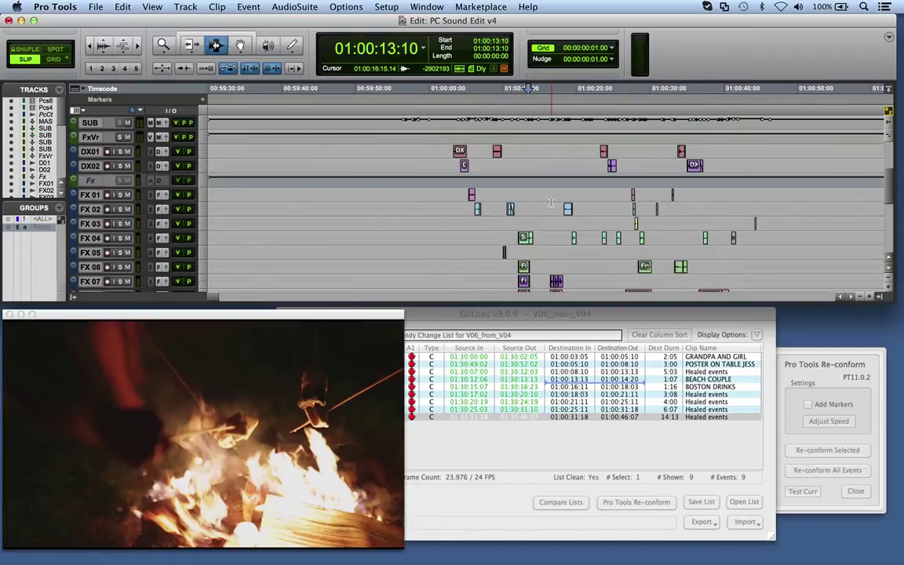
scroll(552, 203, "up", 4)
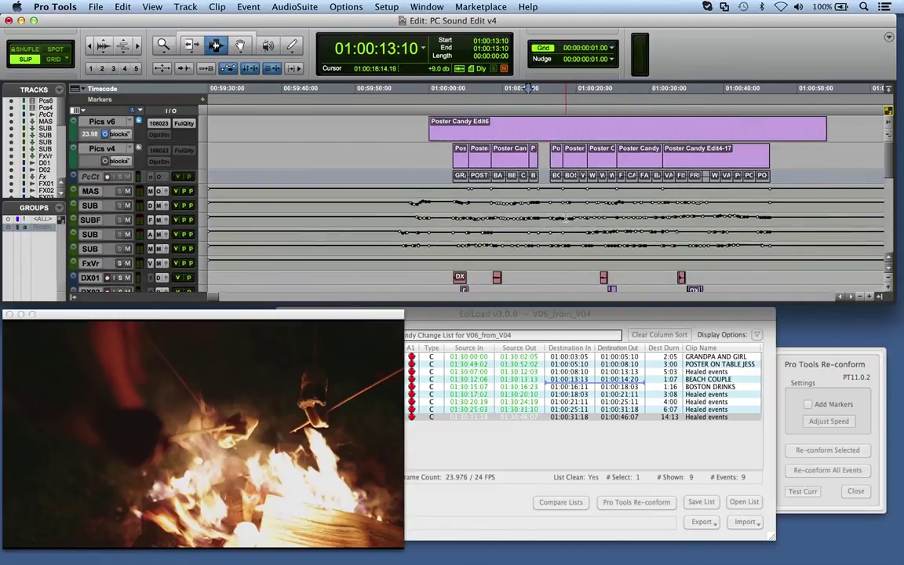
key("Tab")
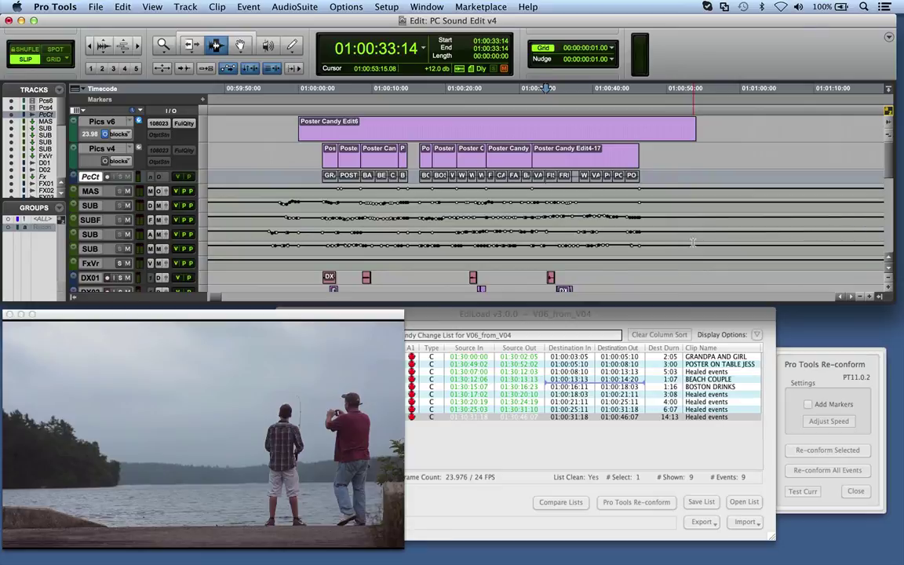
left_click(477, 205)
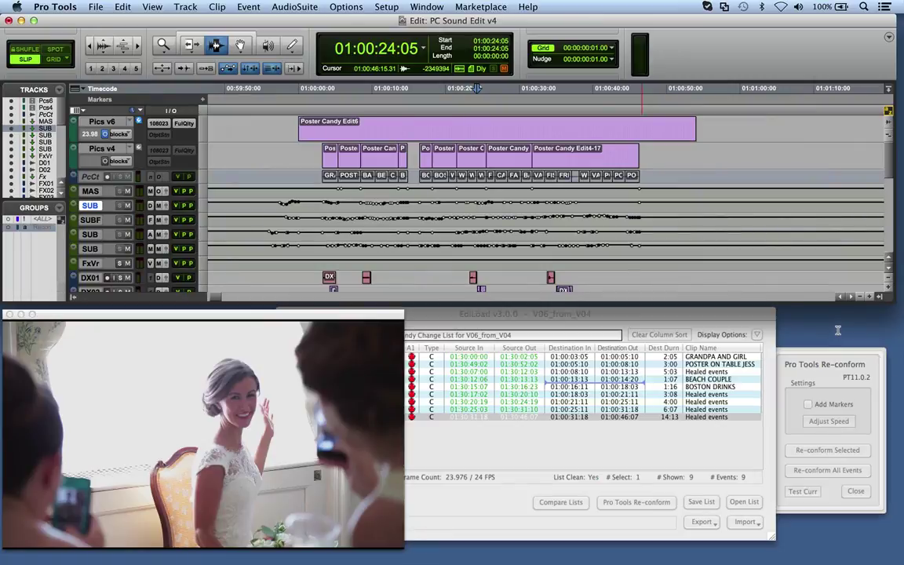
Hide Pro Tools, close the Re-conform panel, and open the EDL comparison window
key("super+h")
left_click(706, 322)
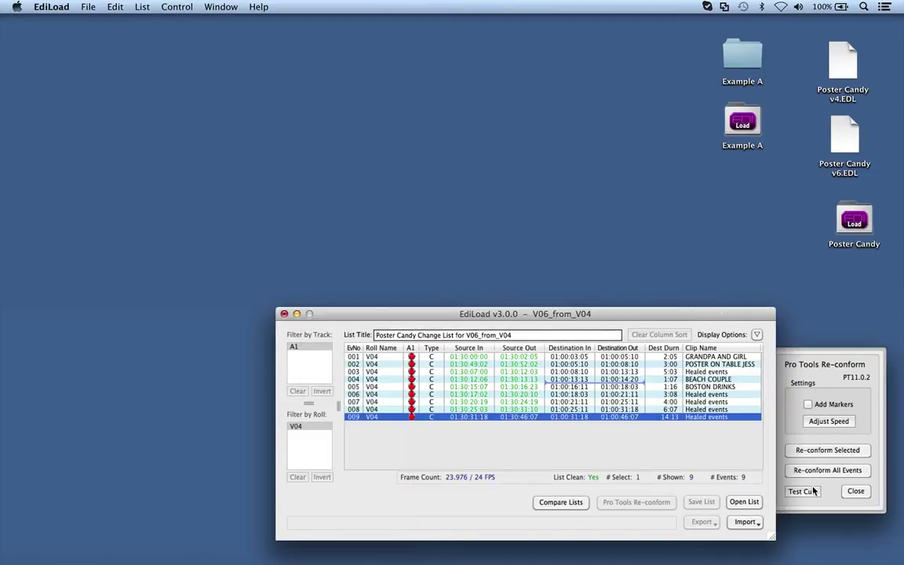
left_click(856, 492)
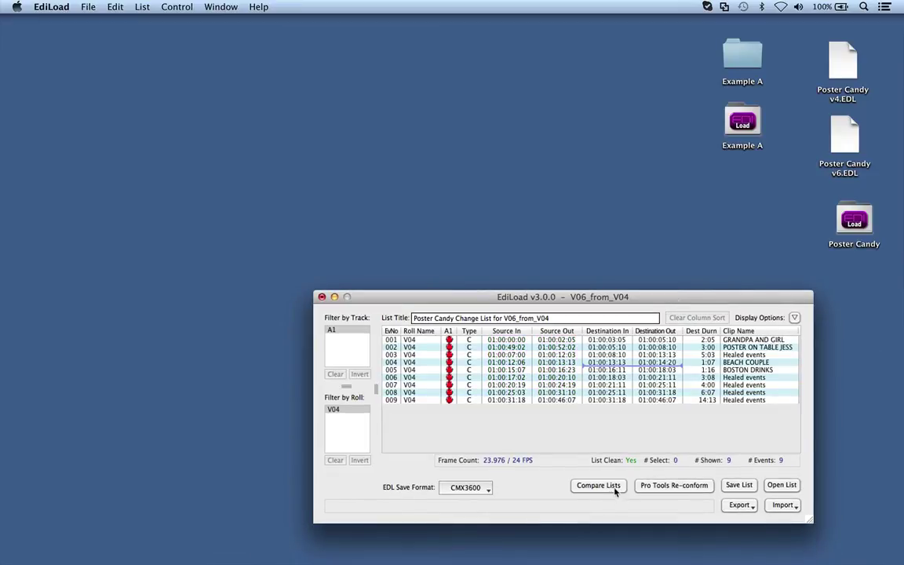
left_click(593, 485)
left_click_drag(387, 110, 359, 84)
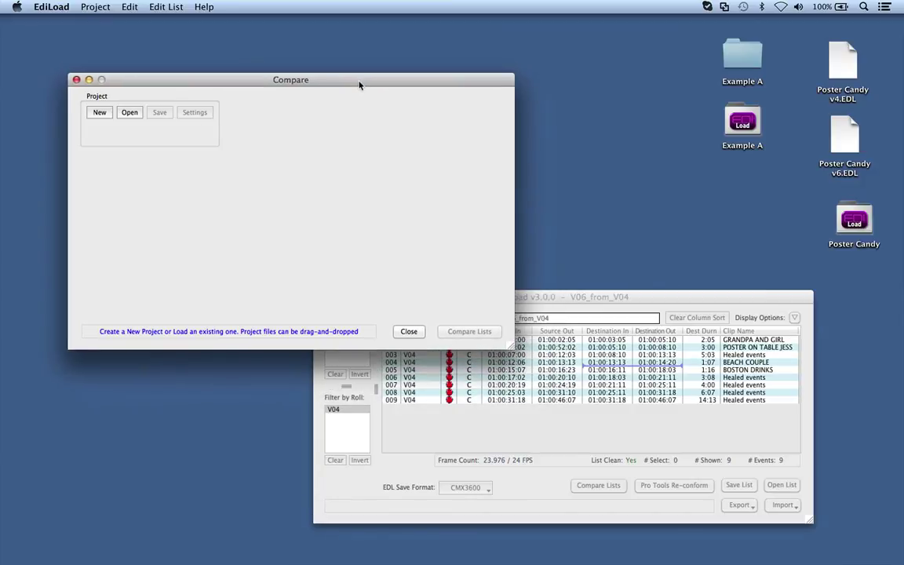
Open the Example A EDL folder in Finder beside the comparison window
left_click(658, 46)
double_click(742, 57)
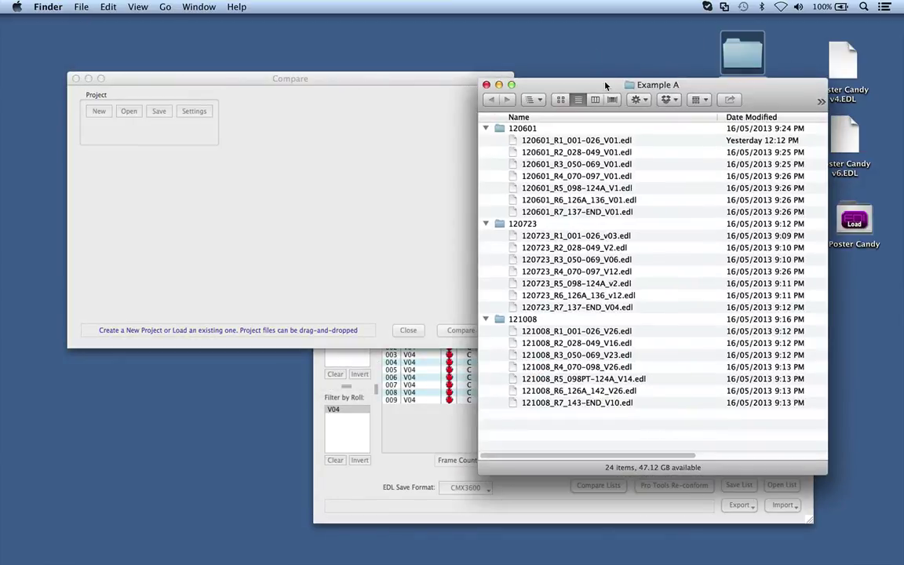
left_click_drag(512, 105, 549, 56)
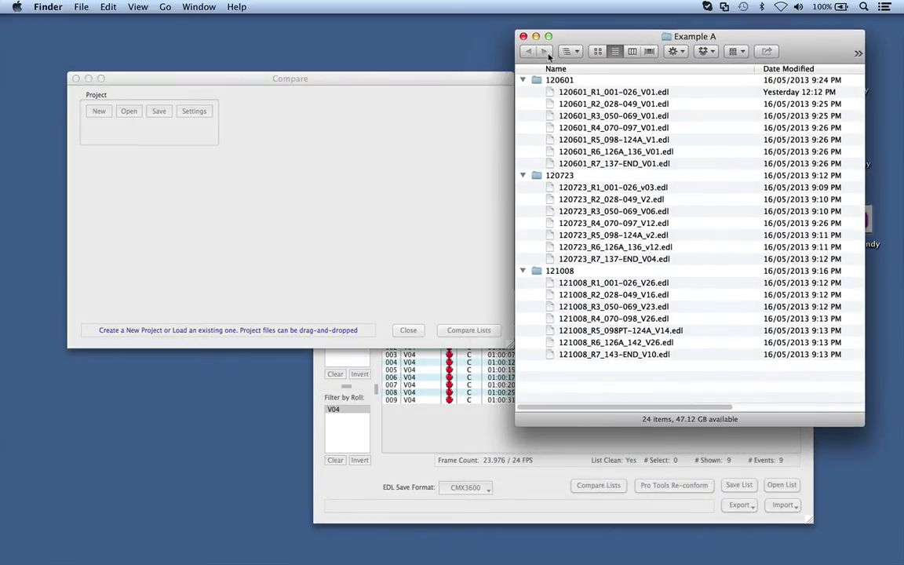
left_click(480, 87)
left_click(99, 112)
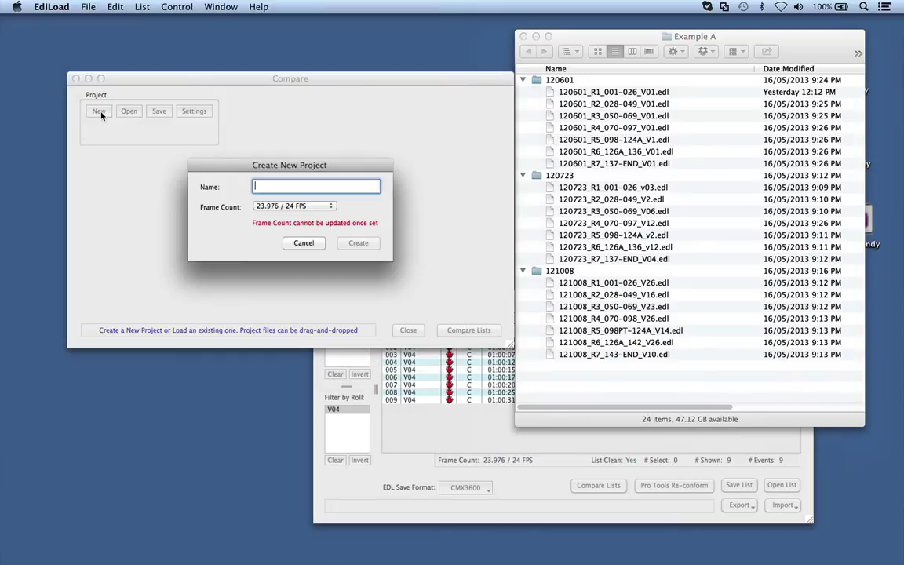
type("Example A")
key("Return")
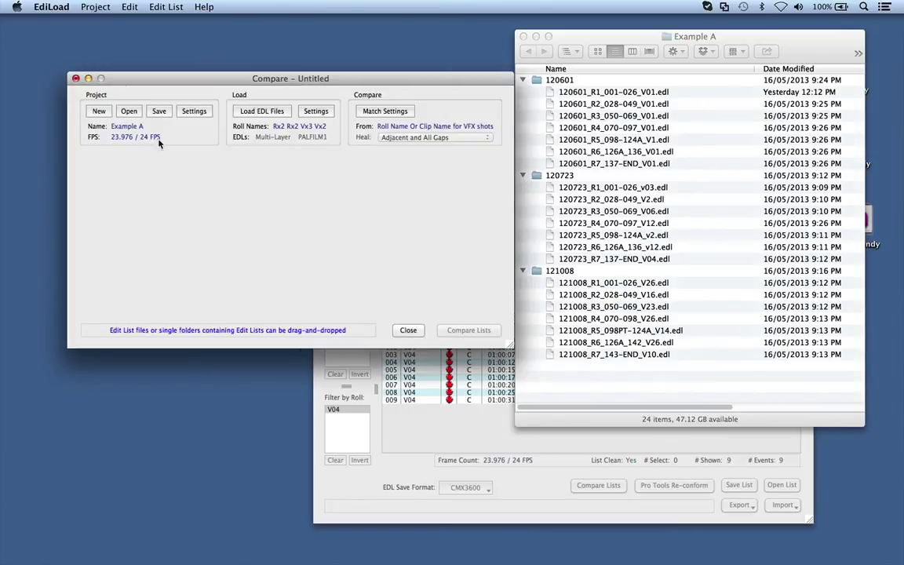
left_click(554, 33)
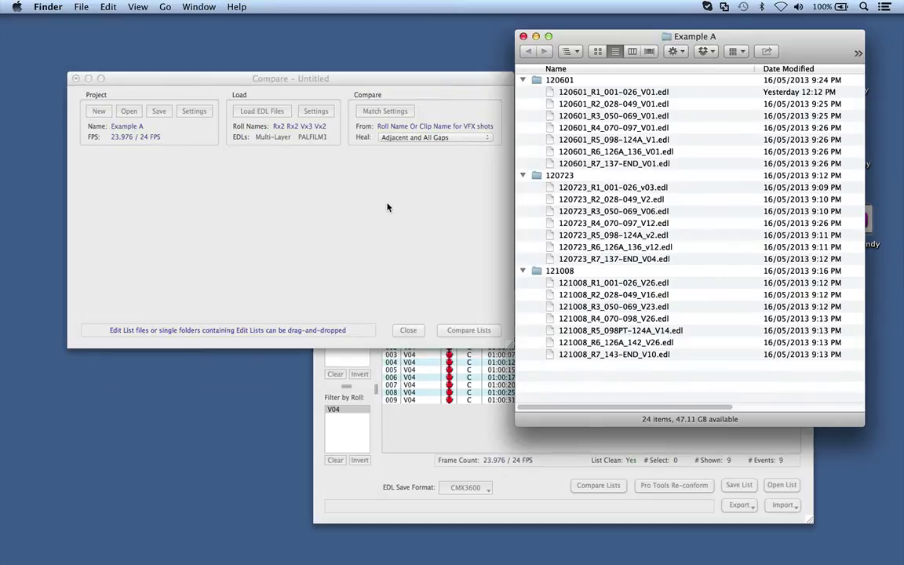
left_click(366, 75)
left_click_drag(365, 75, 354, 73)
left_click(585, 37)
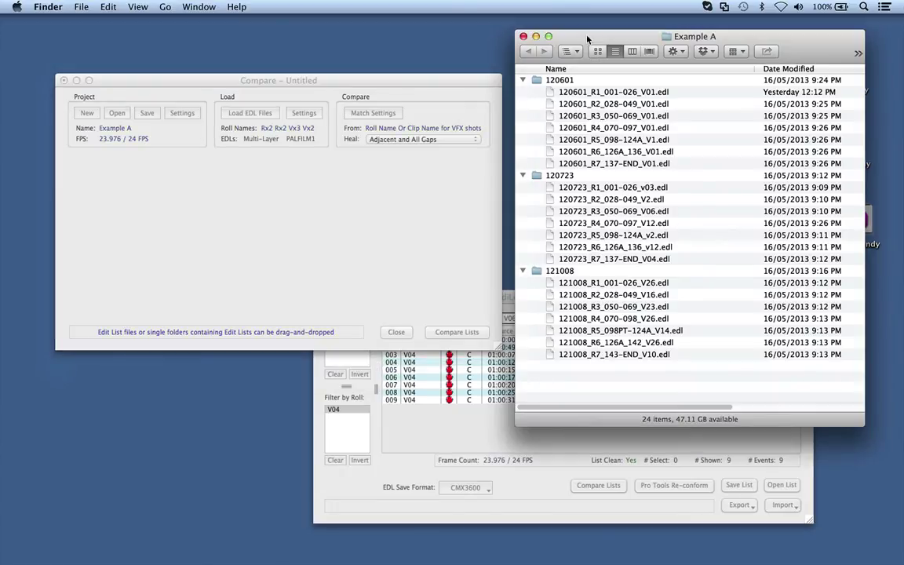
left_click(551, 82)
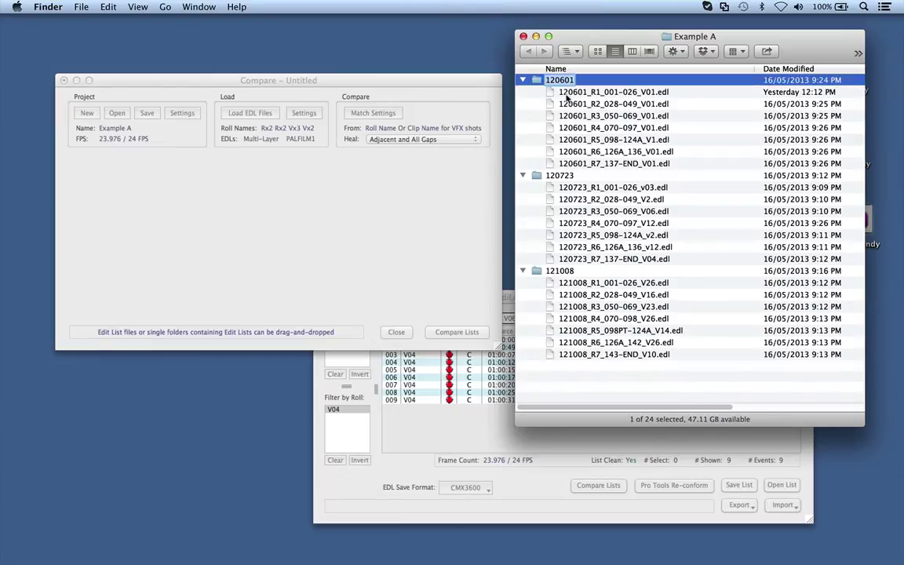
left_click(560, 177)
left_click(559, 177)
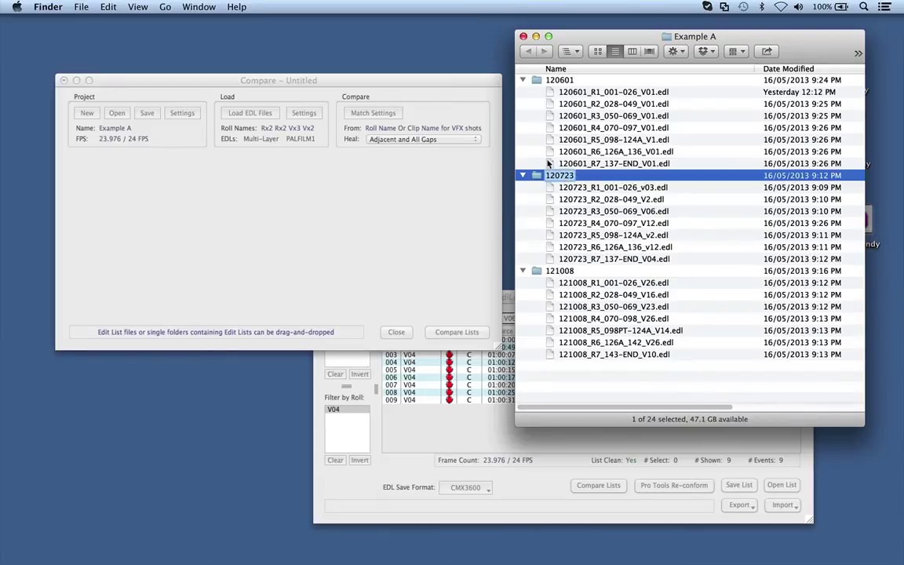
left_click(553, 271)
left_click(364, 233)
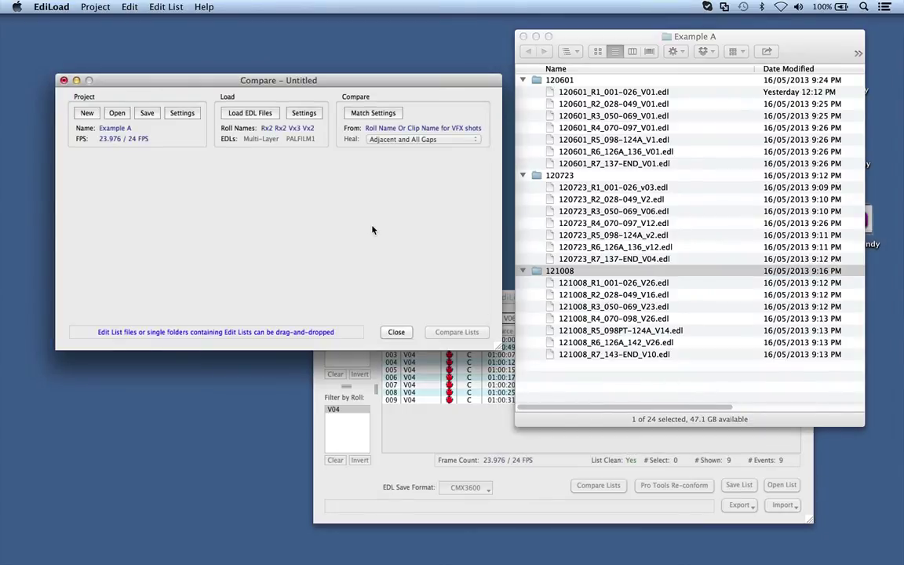
left_click_drag(439, 81, 414, 91)
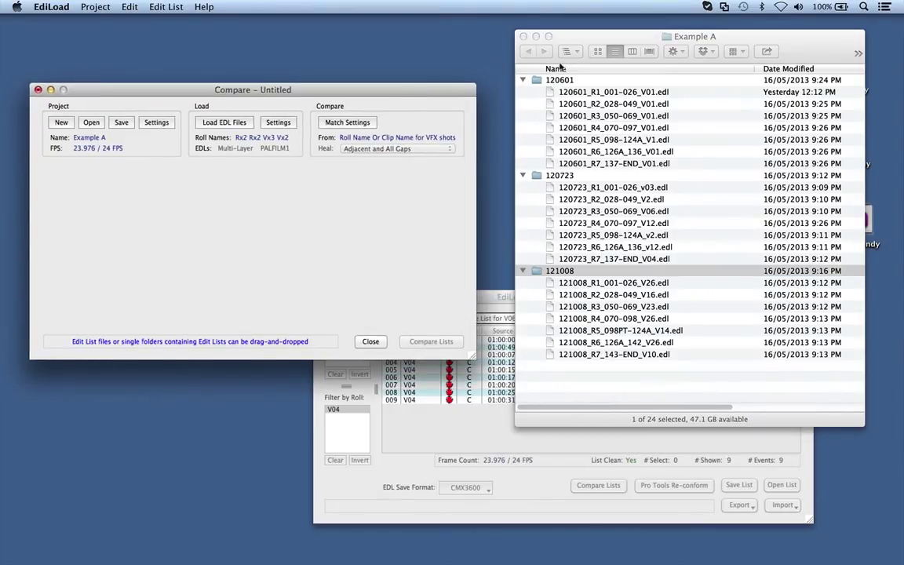
left_click(587, 36)
Drag the 120601 folder into Compare and load its seven EDLs as group 120601
left_click(569, 80)
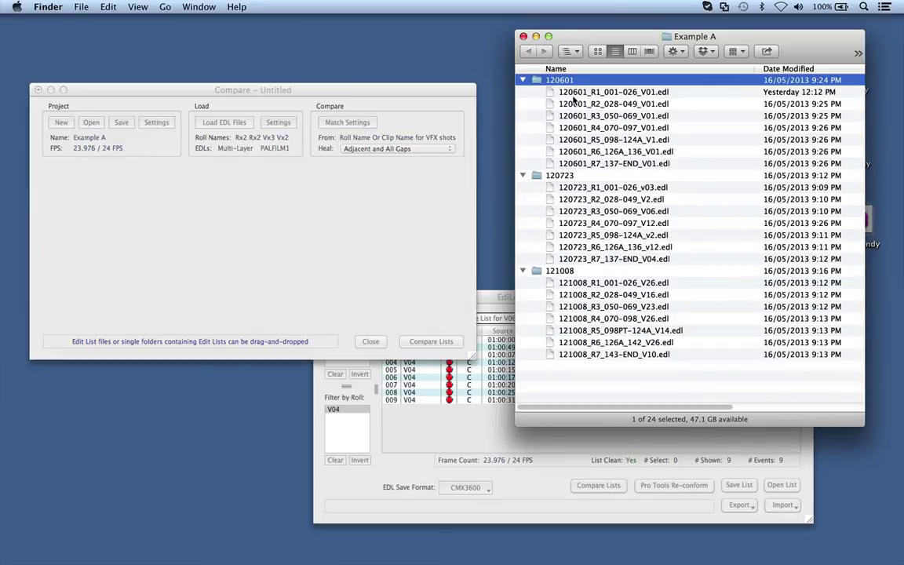
left_click_drag(556, 88, 180, 201)
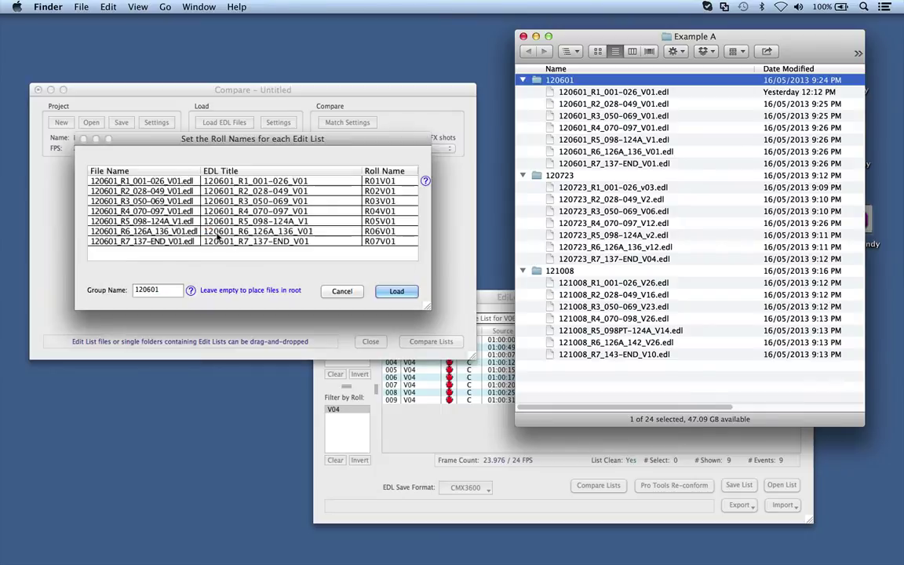
left_click(153, 290)
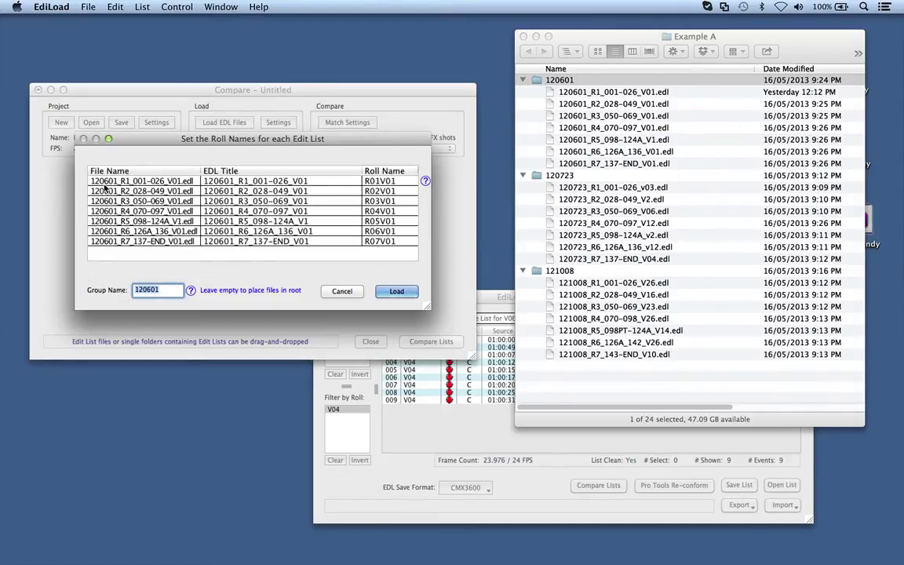
left_click(396, 290)
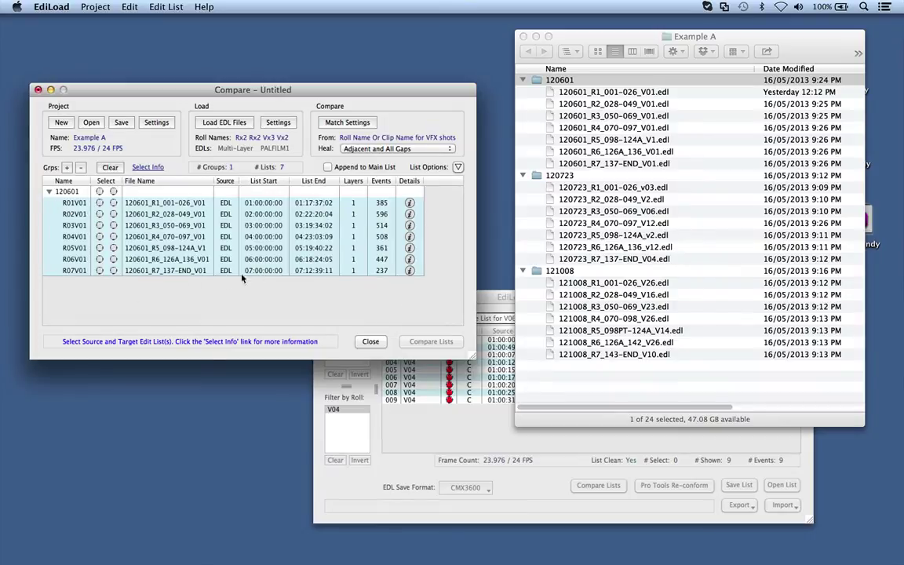
Discard the unsaved compare project and close the Example A Finder window
key("super+n")
left_click(366, 157)
left_click(596, 39)
key("super+w")
Load the Example A project and expand groups 120601, 120723 and 121008
left_click_drag(738, 123, 163, 198)
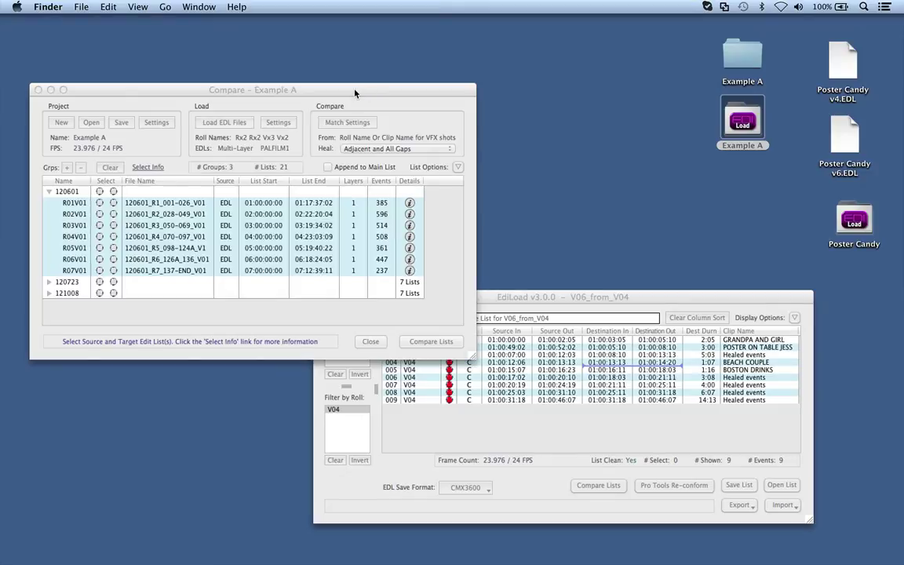
left_click_drag(464, 321, 494, 446)
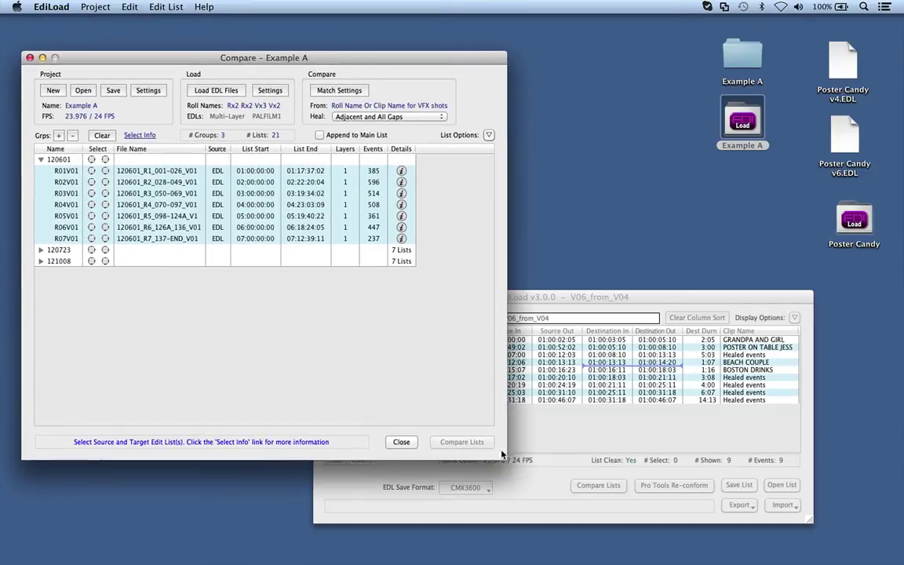
left_click(58, 135)
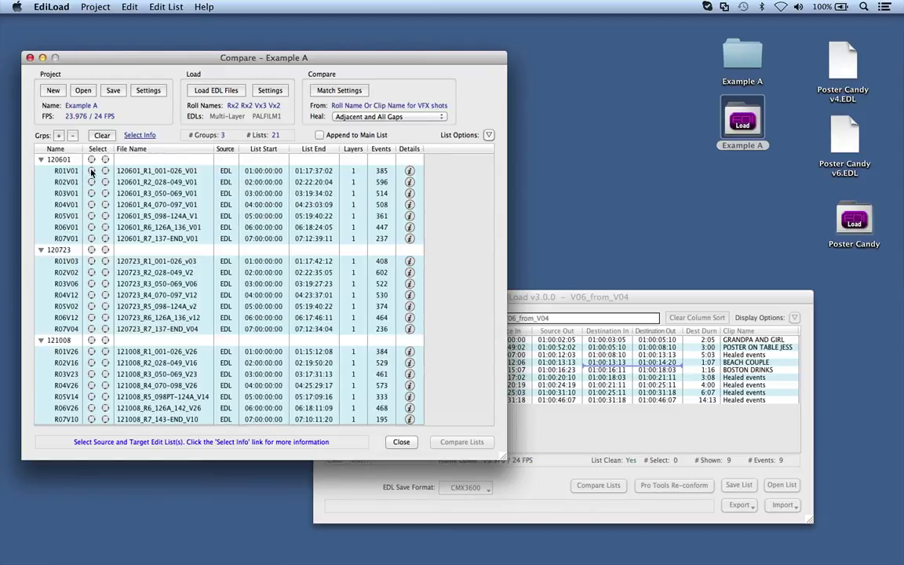
Clear the trial R01V01/R01V03 picks, then compare group 120601 as source against 120723 as target
left_click(92, 170)
left_click(106, 262)
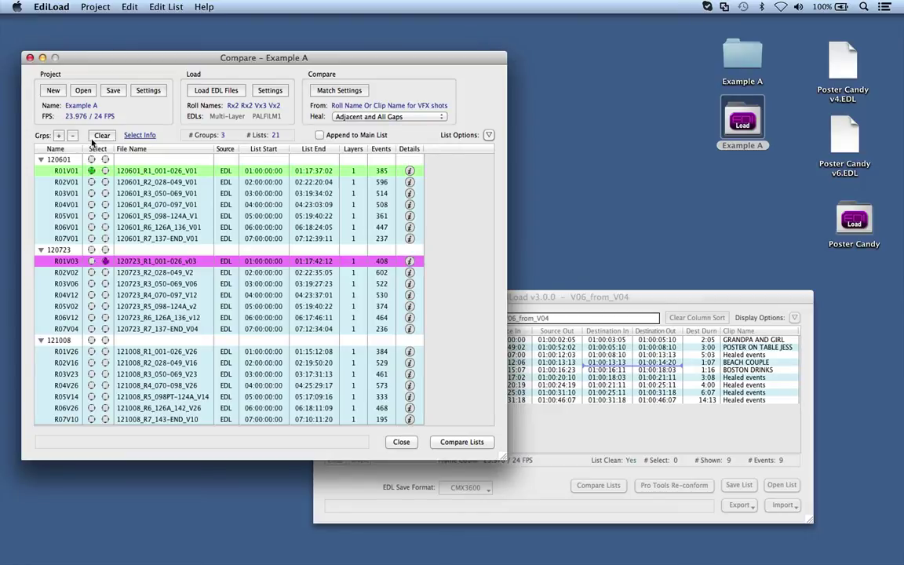
left_click(94, 136)
left_click(91, 159)
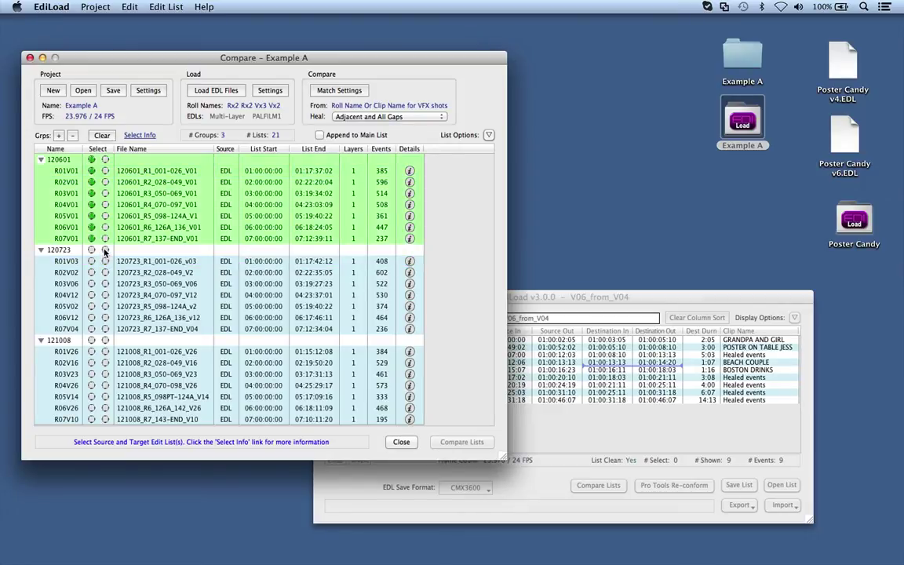
left_click(105, 250)
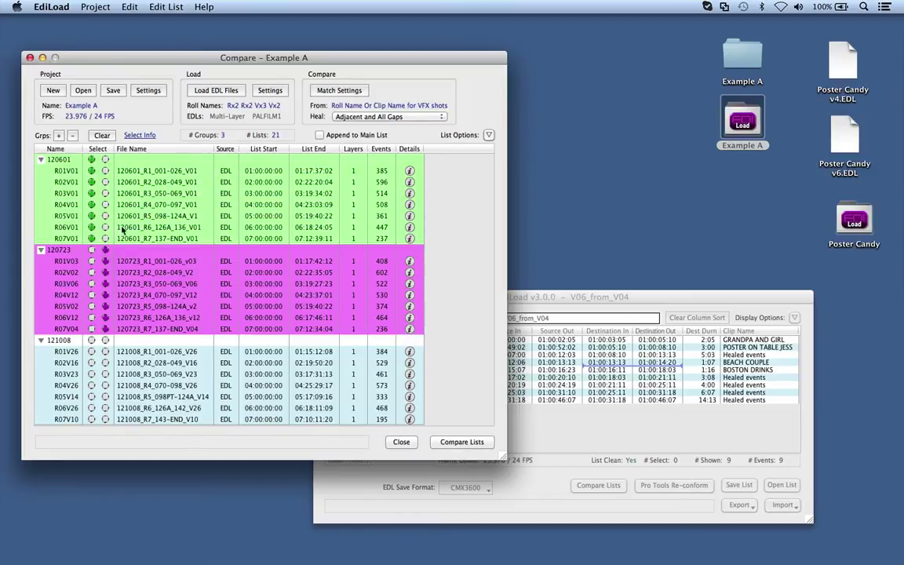
left_click(474, 445)
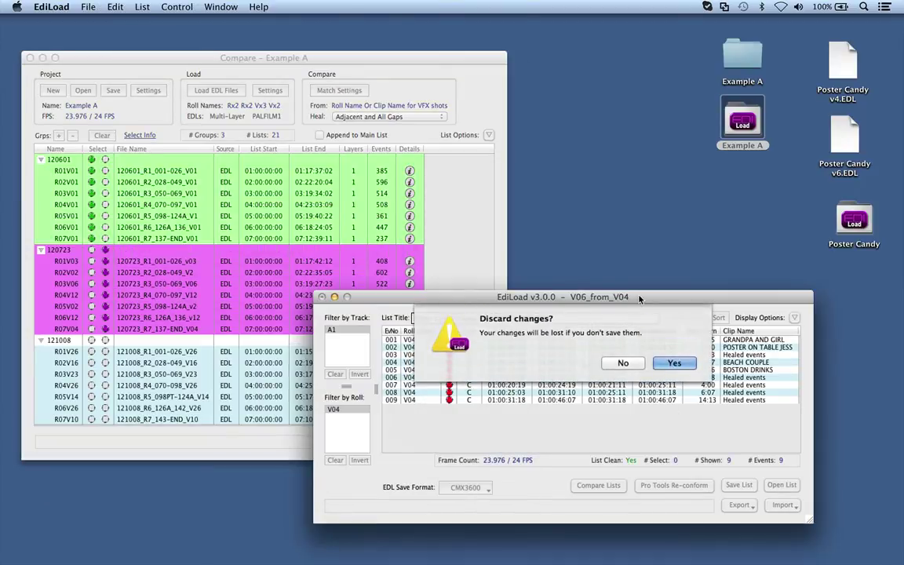
Discard the previous edit list and show the colour-coded roll comparison panel (super+2)
key("Return")
left_click_drag(646, 304, 654, 216)
key("super+2")
left_click_drag(682, 220, 693, 212)
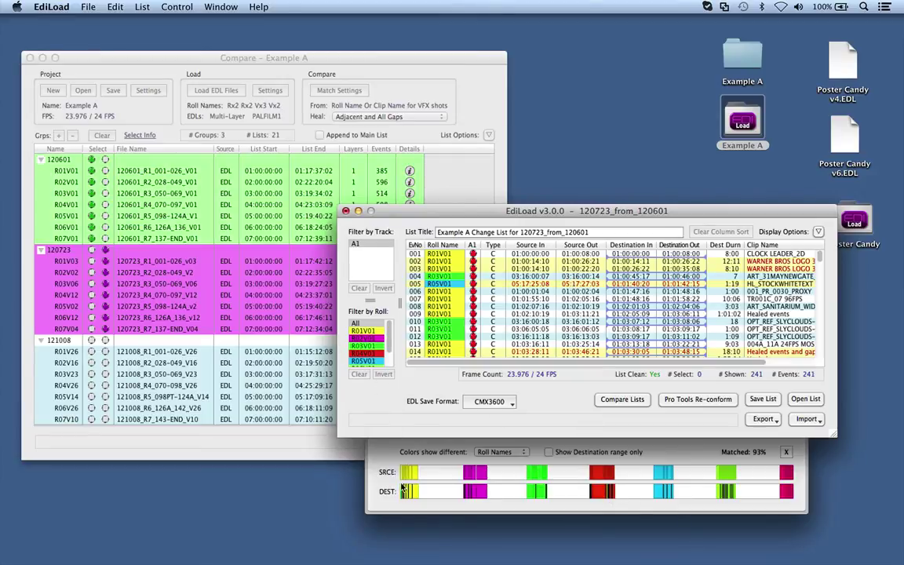
Filter the change list to roll R01V01, then back to all rolls, and inspect events 019 and 021
left_click(363, 330)
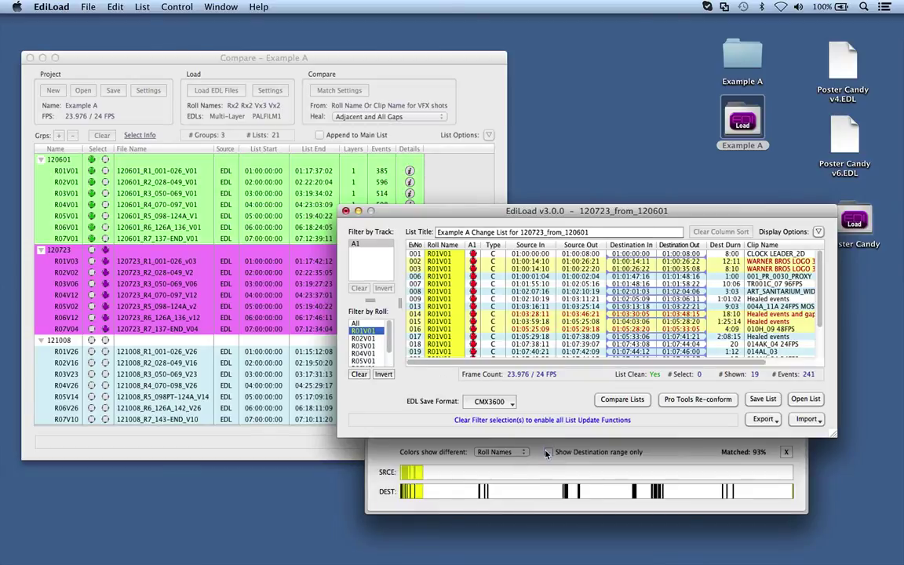
left_click(355, 323)
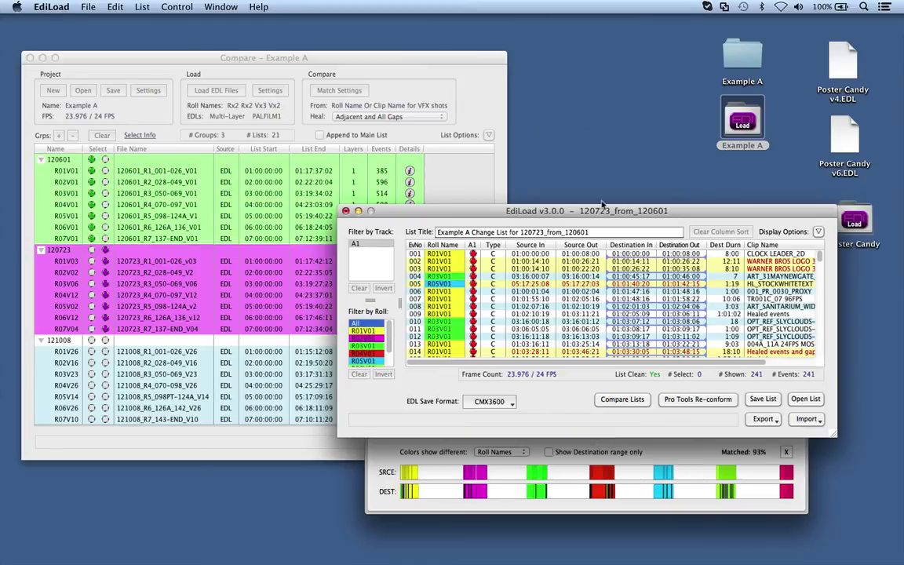
scroll(600, 302, "down", 4)
scroll(601, 302, "down", 4)
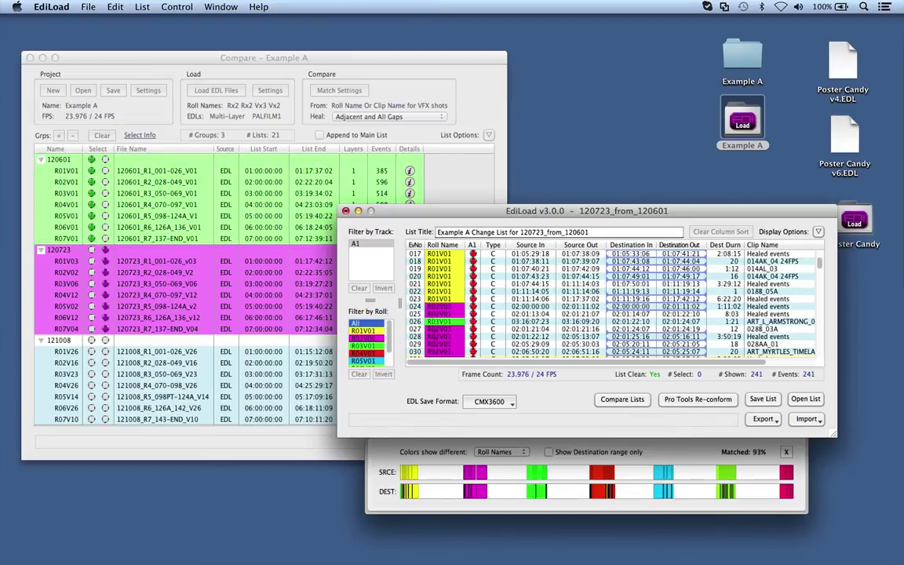
left_click(453, 269)
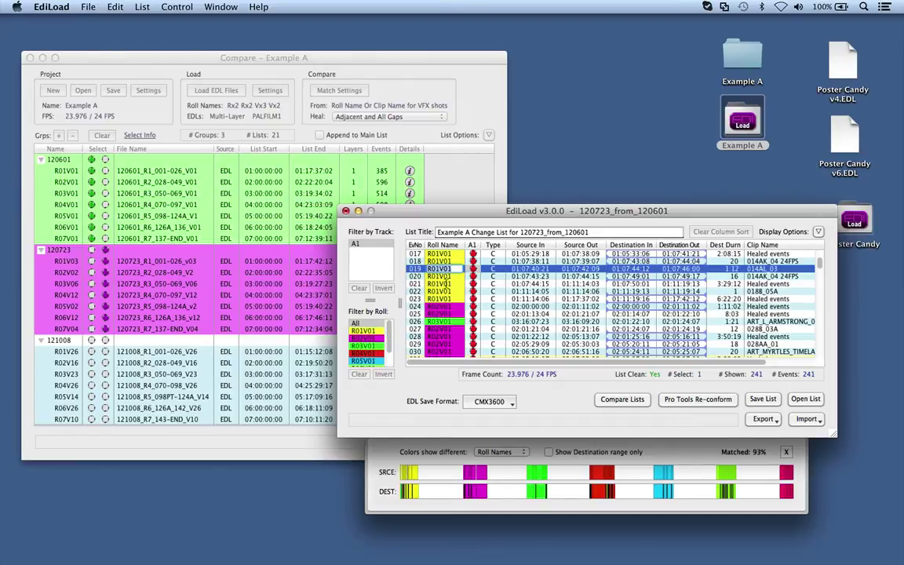
left_click(447, 283)
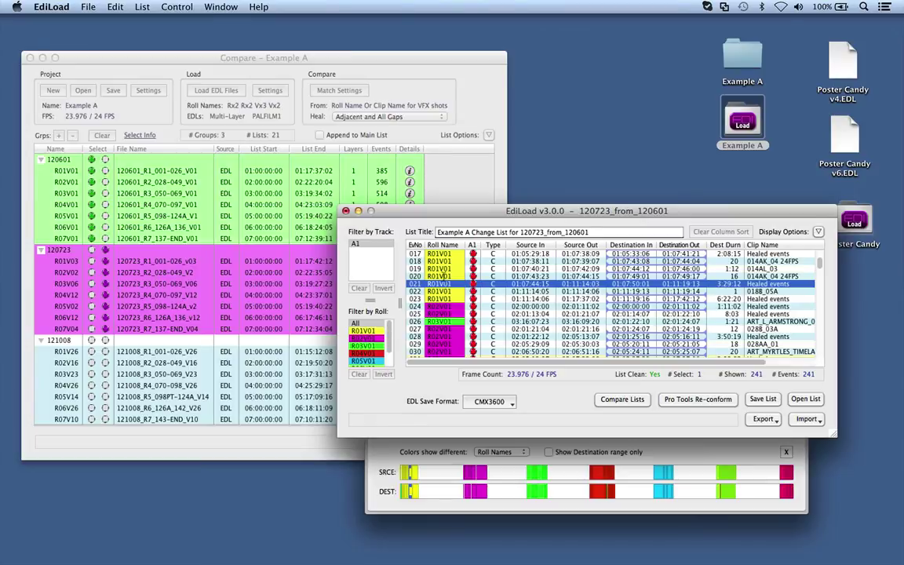
scroll(453, 285, "up", 5)
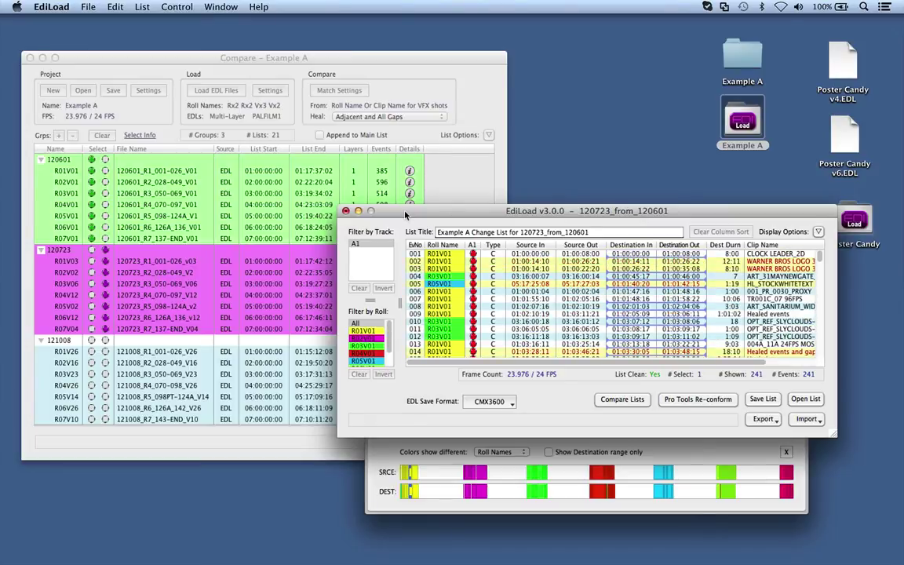
left_click_drag(365, 210, 410, 227)
left_click(331, 65)
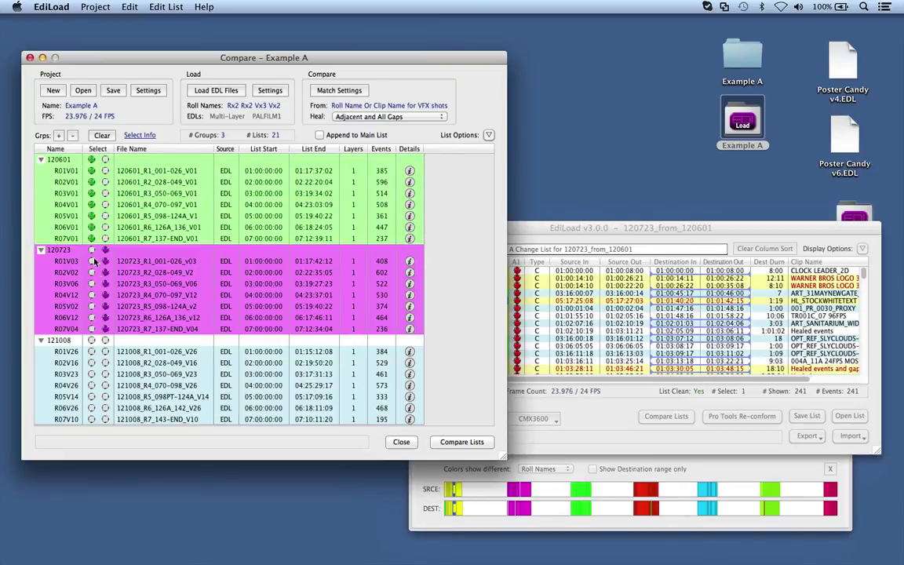
Mark groups 120601 and 120723 as sources and 121008 as target, checking rows R01V03 through R07V10
left_click(105, 160)
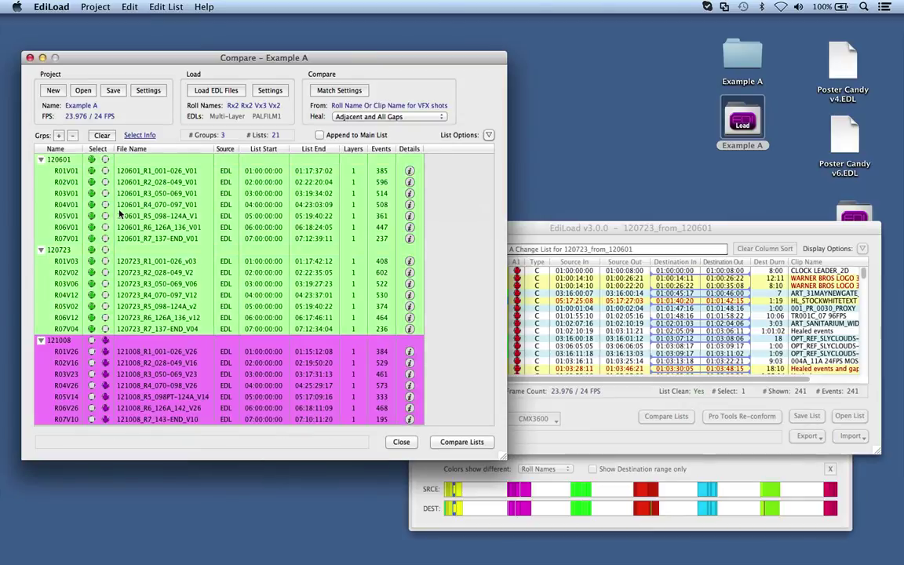
left_click(144, 265)
left_click(139, 340)
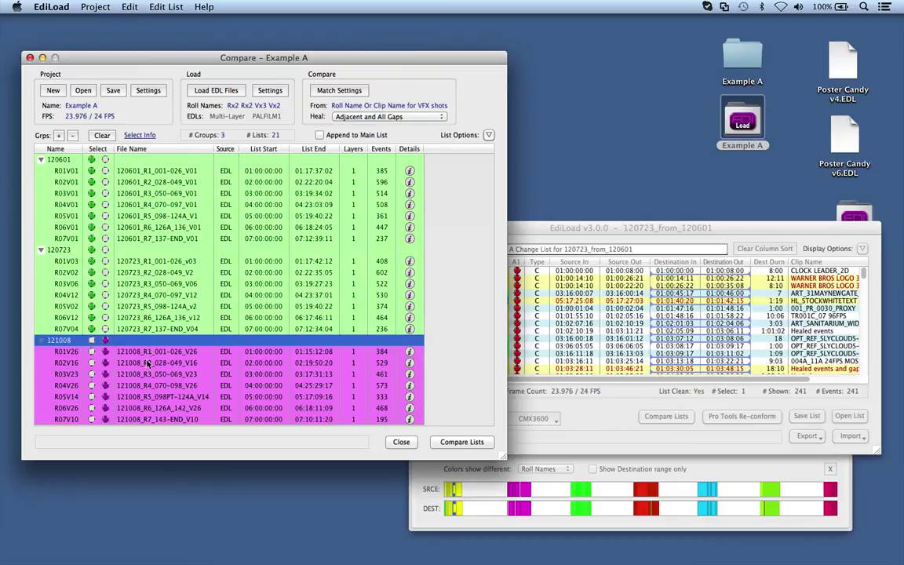
key("Down")
key("Down")
key("Down")
key("Down")
key("Down")
key("Down")
key("Down")
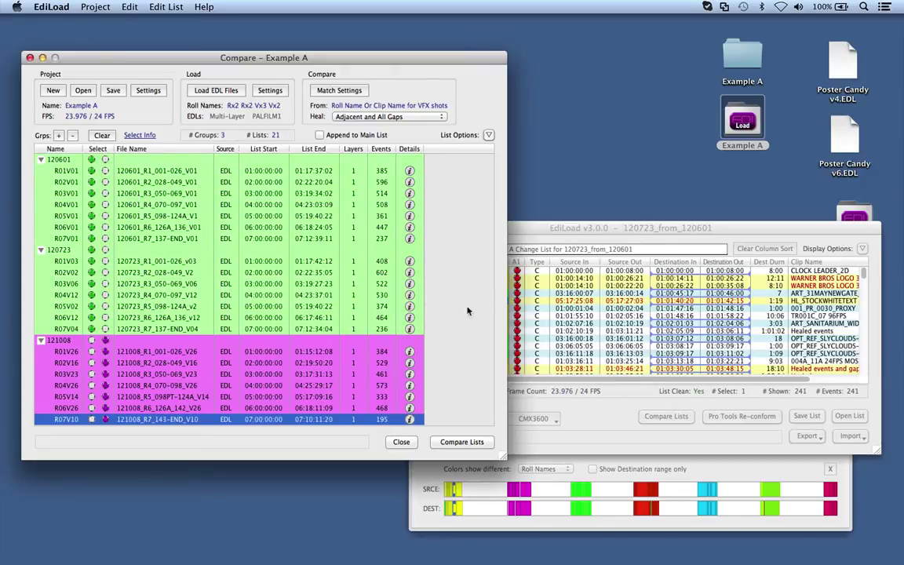
left_click(512, 232)
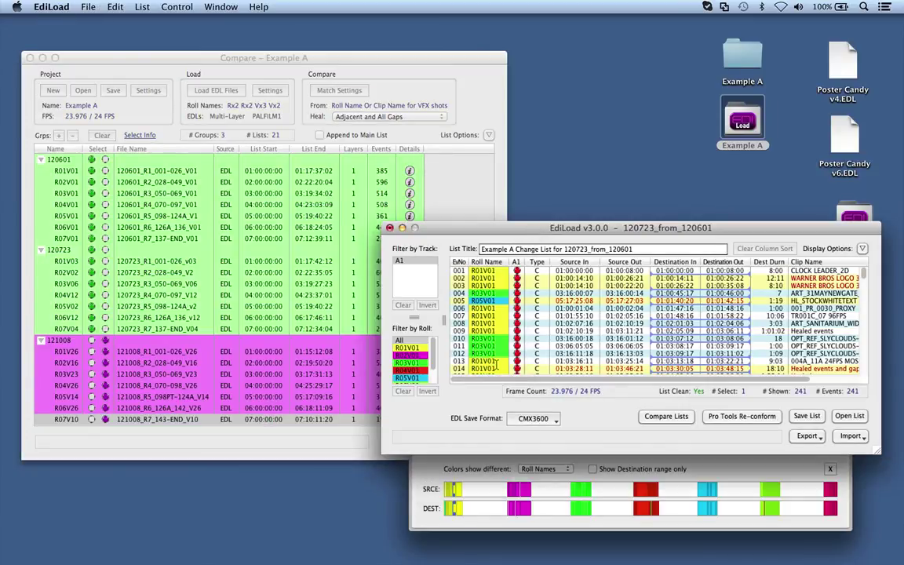
left_click(449, 201)
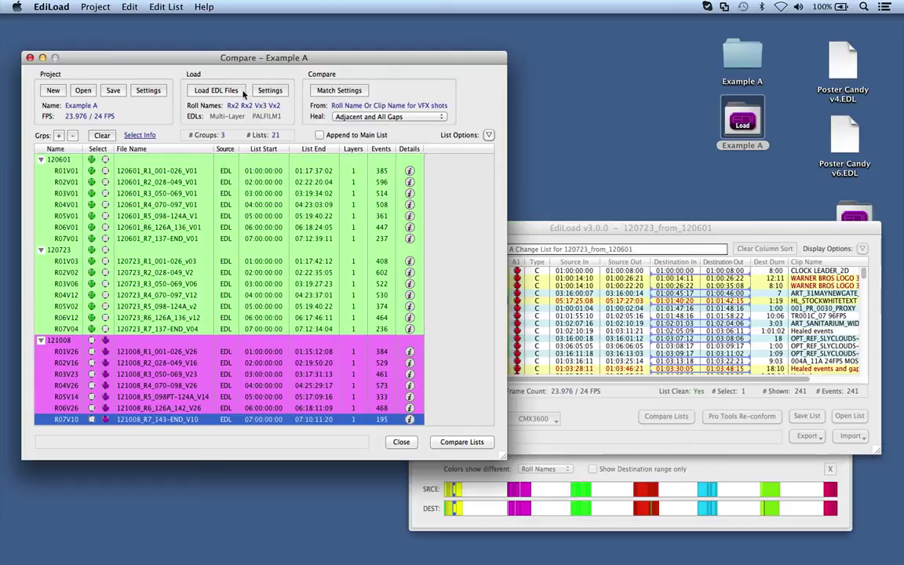
left_click(215, 91)
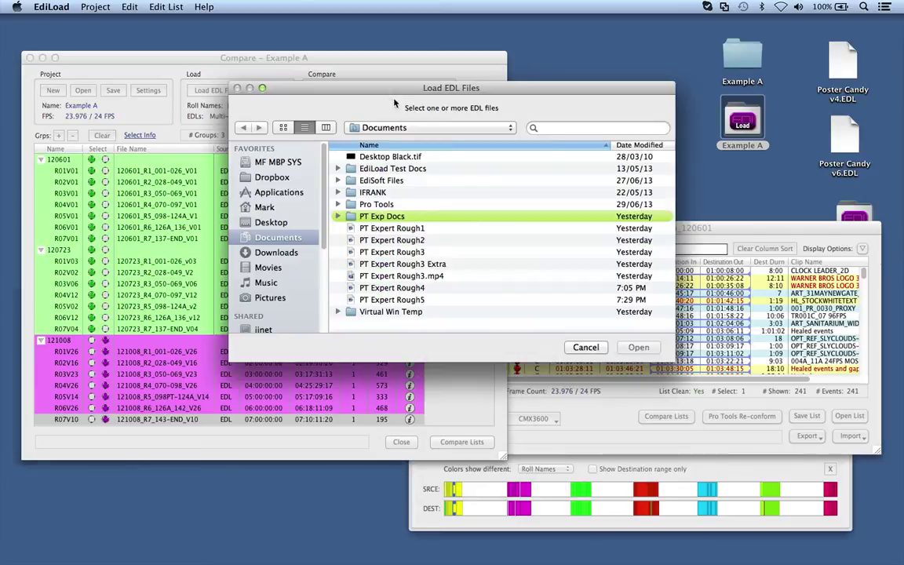
left_click(586, 348)
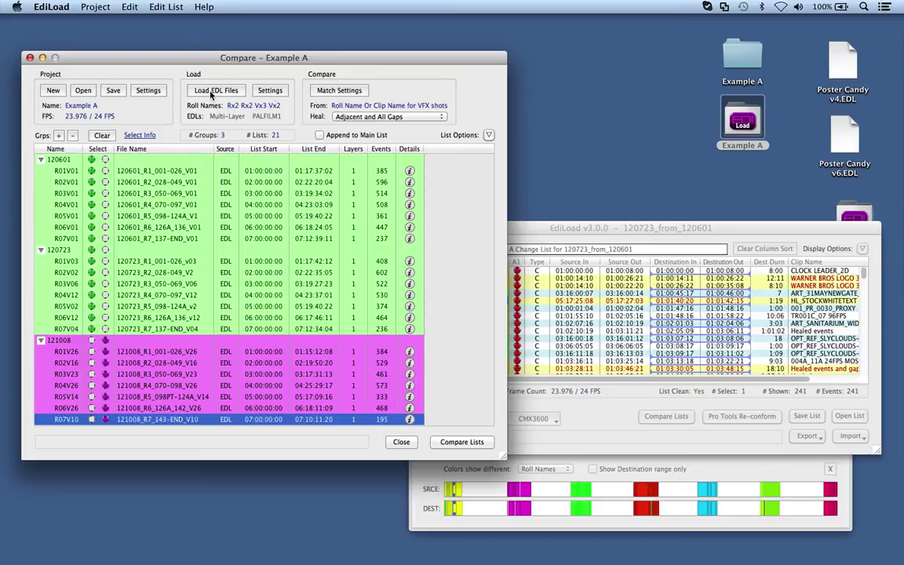
left_click(267, 89)
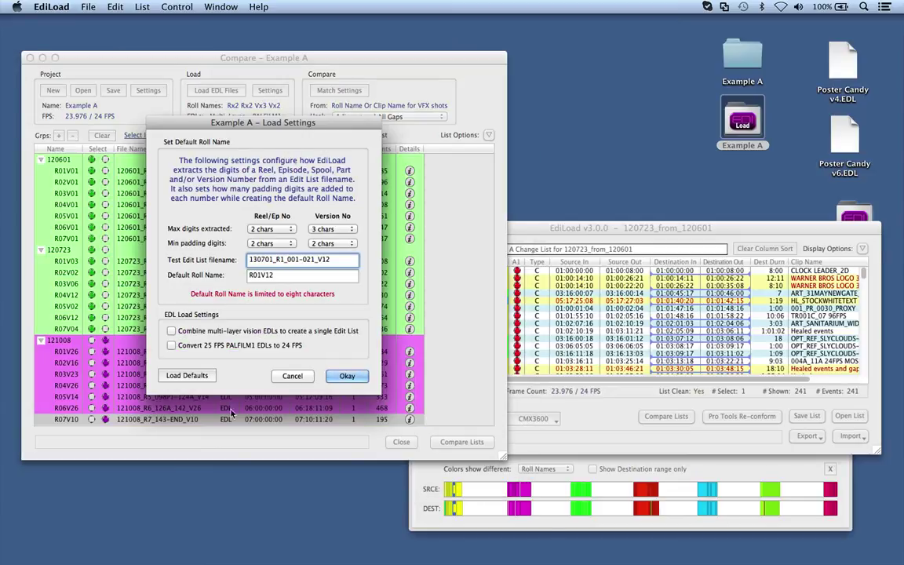
left_click(215, 332)
left_click(298, 377)
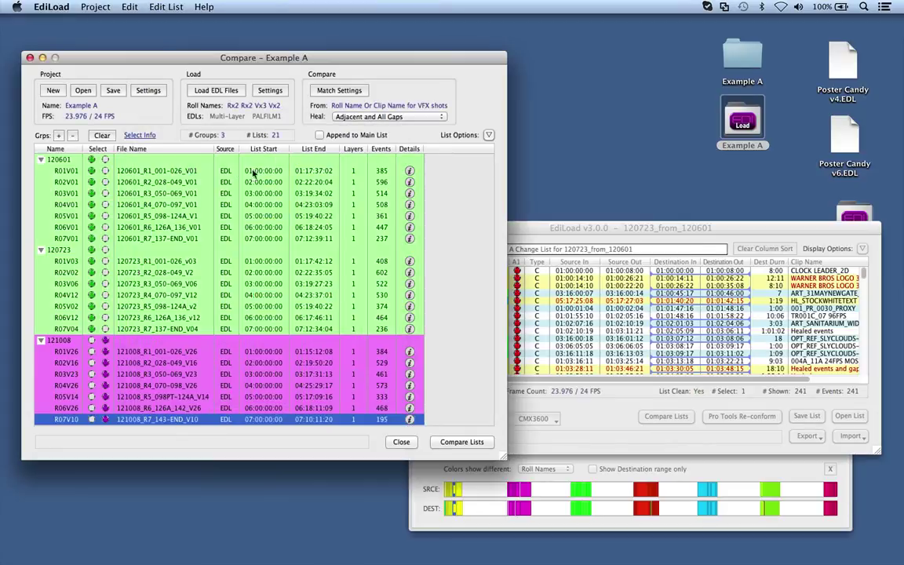
left_click(354, 172)
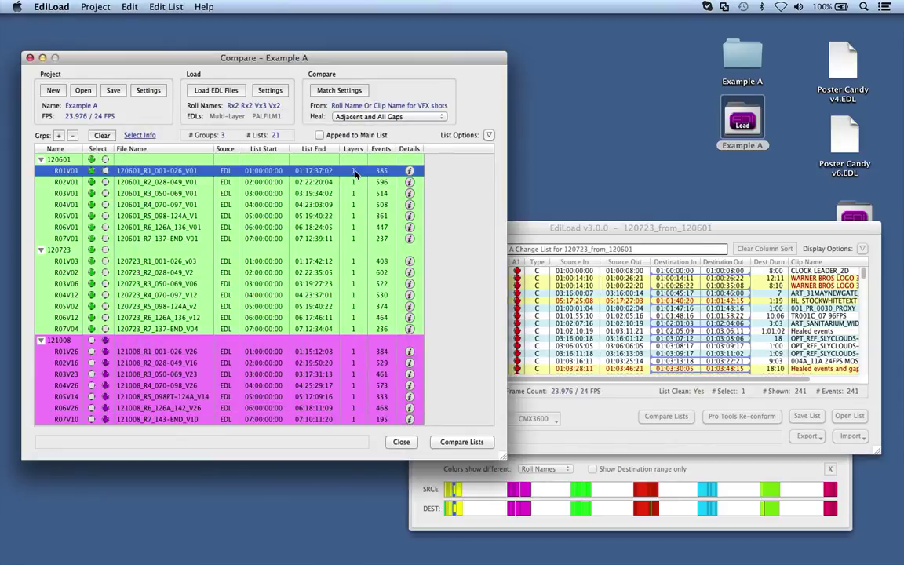
left_click(409, 172)
left_click(284, 184)
left_click_drag(300, 175, 276, 146)
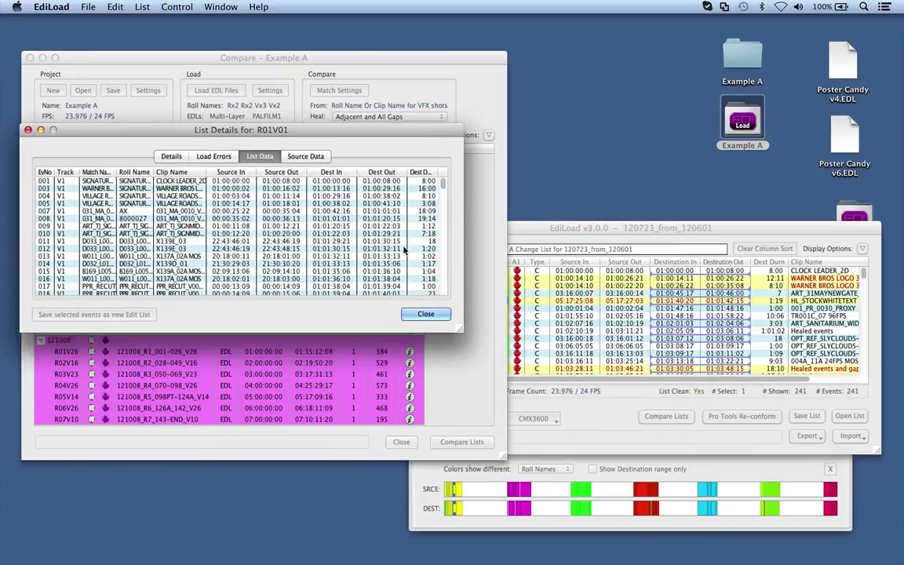
left_click_drag(459, 330, 740, 391)
scroll(235, 251, "down", 5)
left_click(227, 190)
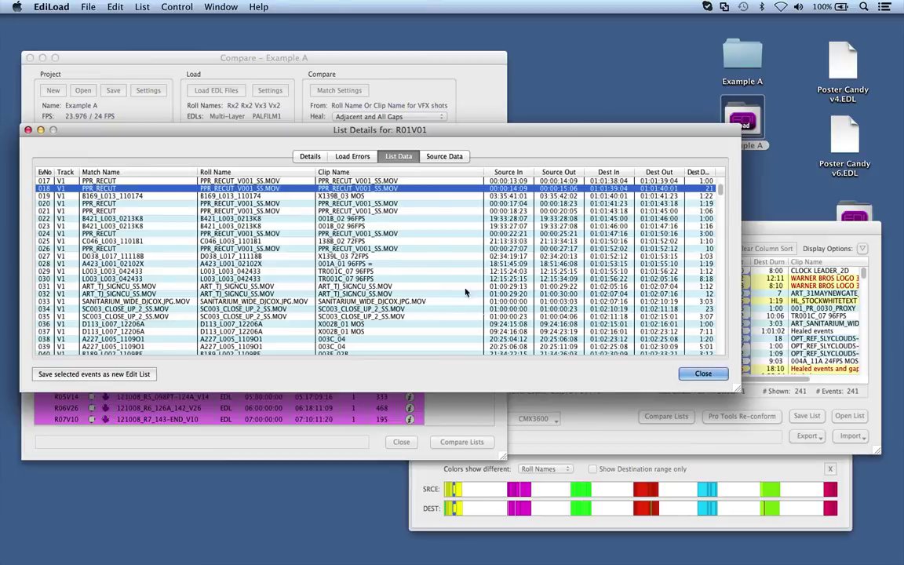
left_click(693, 373)
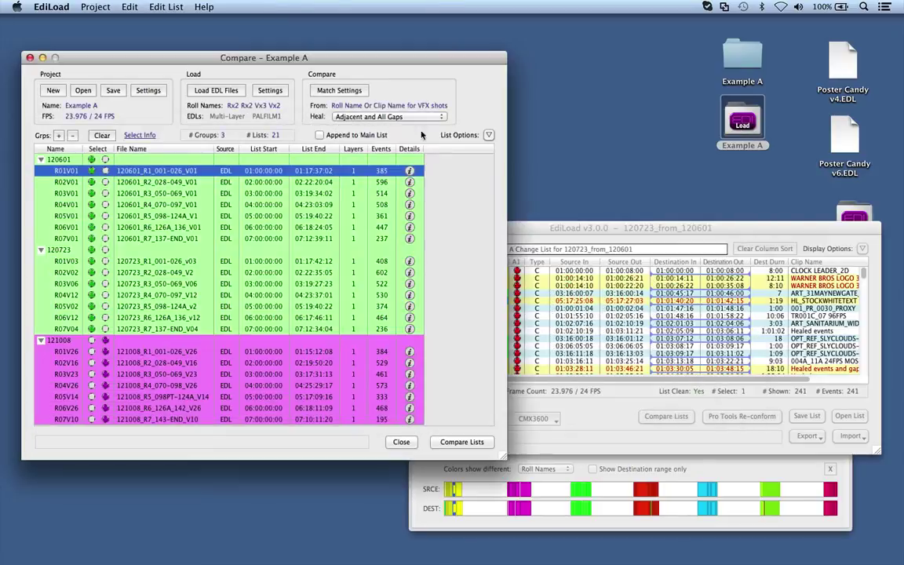
left_click(334, 90)
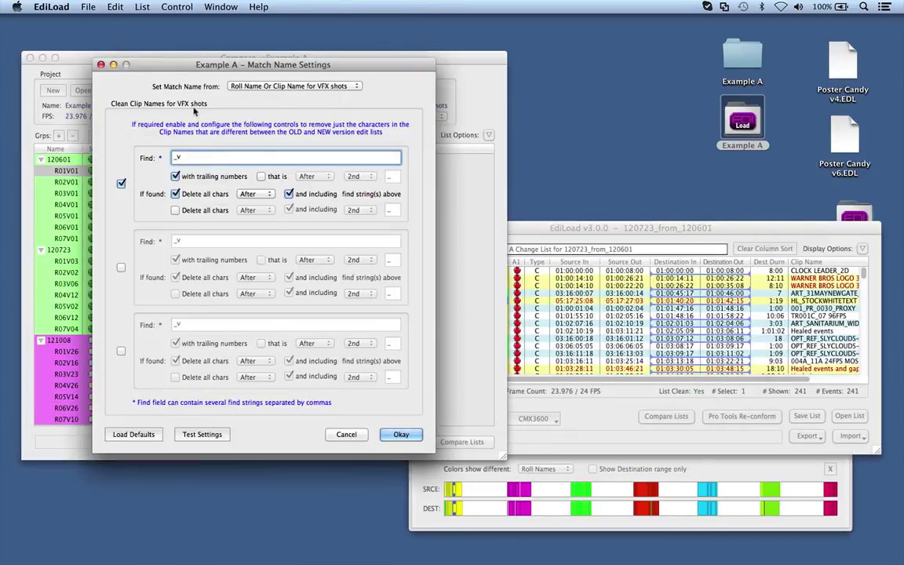
left_click(286, 86)
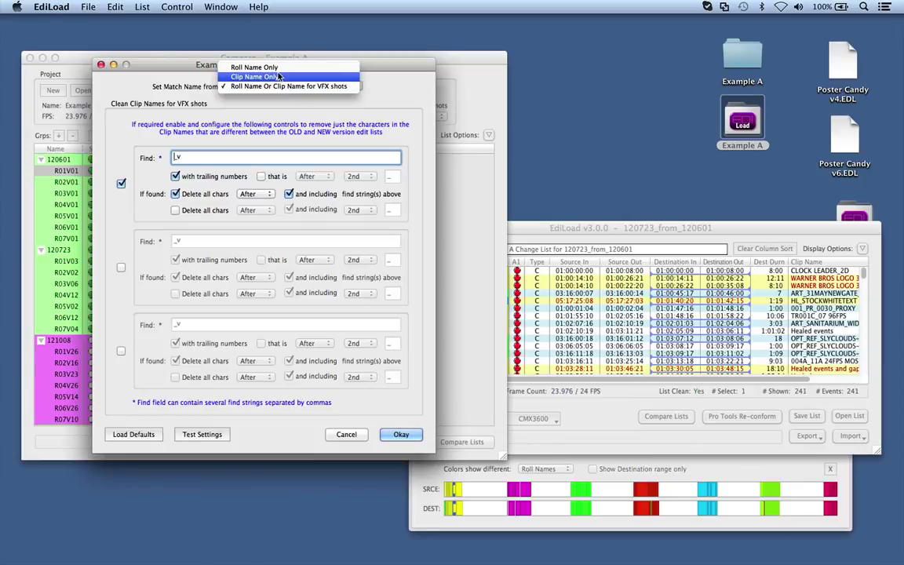
left_click(279, 86)
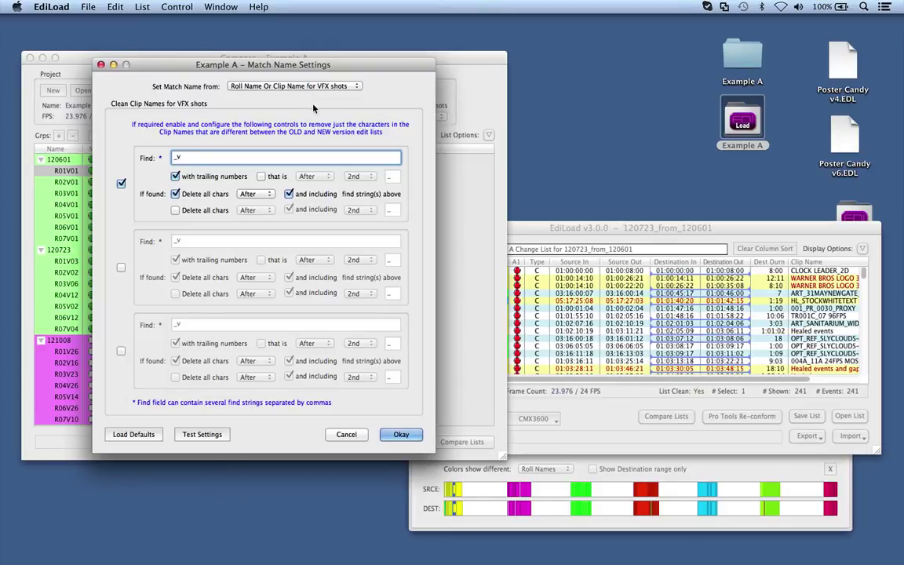
left_click(210, 158)
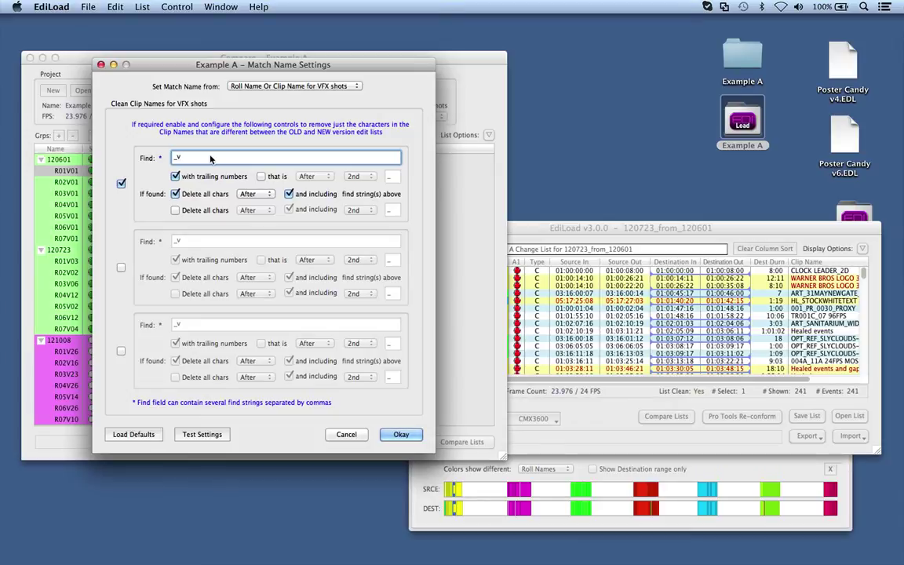
left_click(203, 434)
left_click_drag(304, 88, 426, 78)
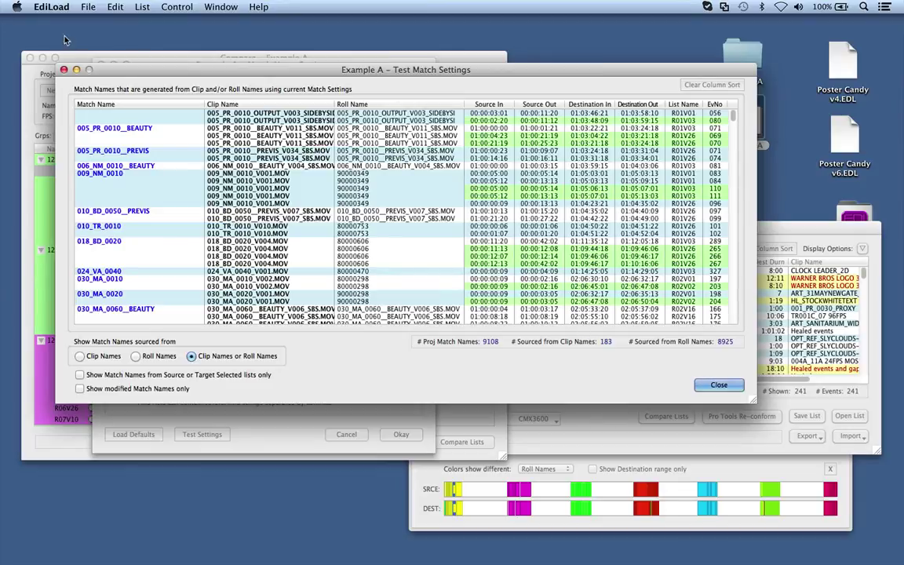
left_click_drag(102, 70, 306, 111)
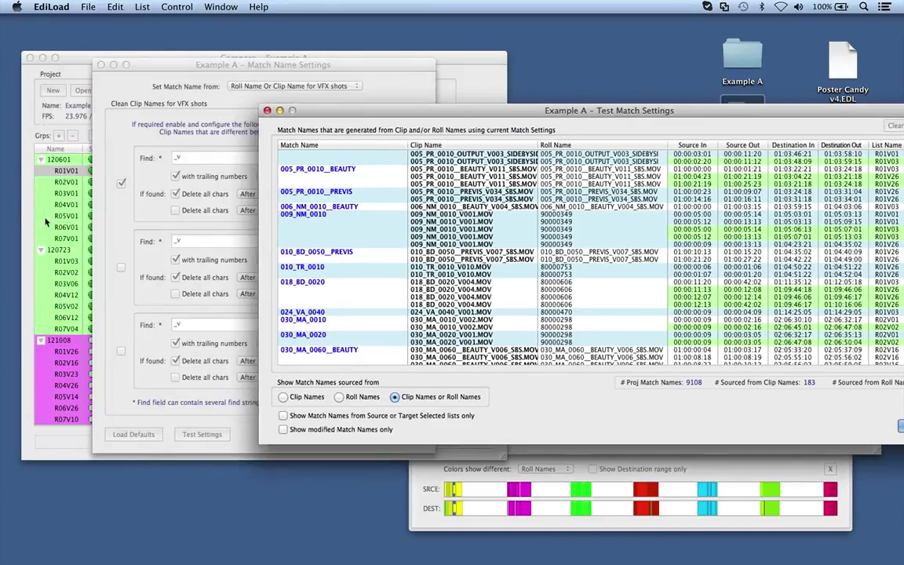
left_click_drag(364, 110, 145, 63)
scroll(235, 196, "down", 10)
left_click(231, 136)
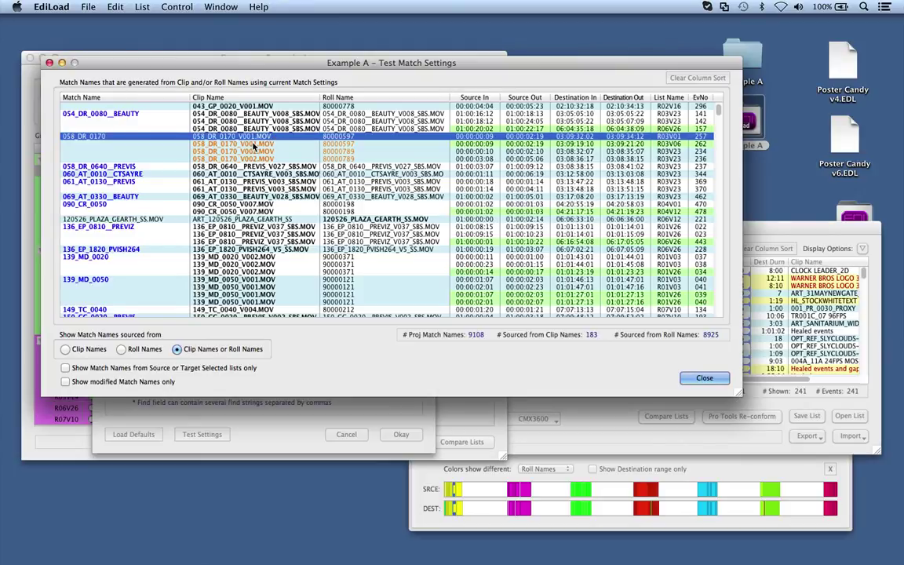
left_click(237, 144)
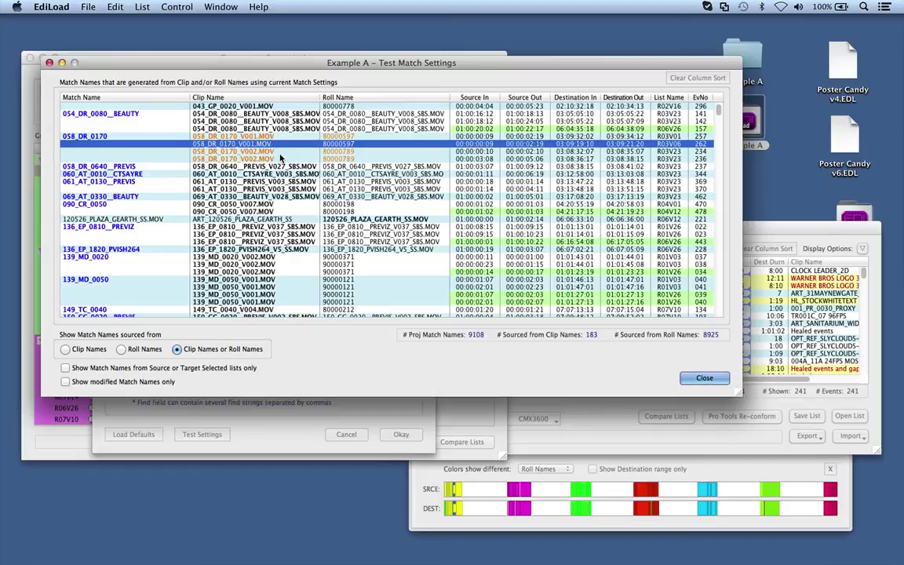
left_click(704, 377)
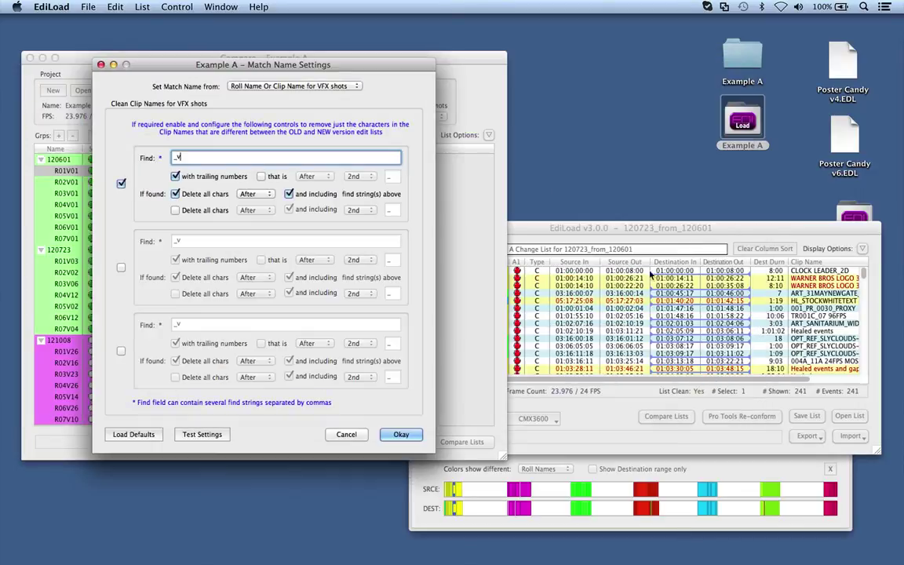
left_click(347, 492)
left_click(356, 240)
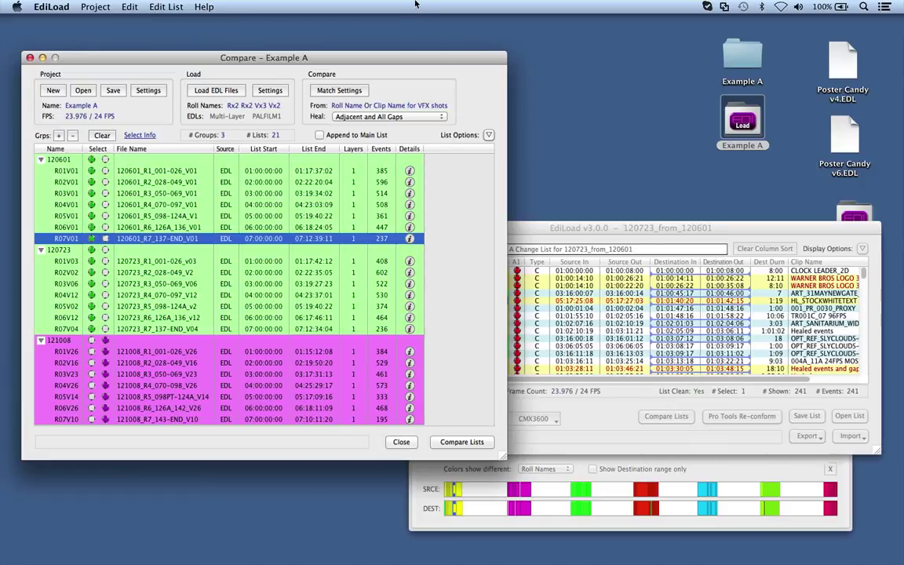
Close the Example A compare session and copy the Poster Candy project onto the Windows 7 desktop
left_click_drag(393, 58, 415, 51)
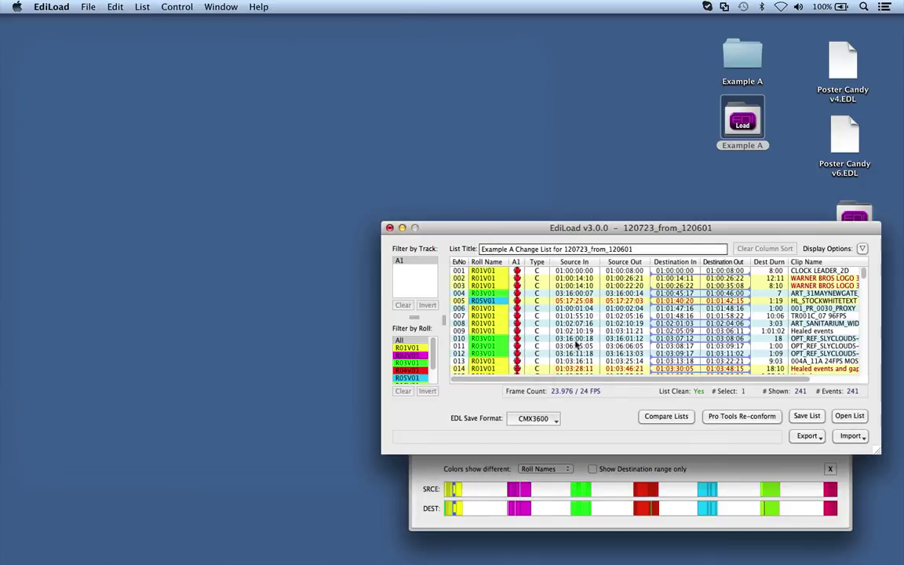
left_click(423, 433)
left_click_drag(558, 233, 448, 204)
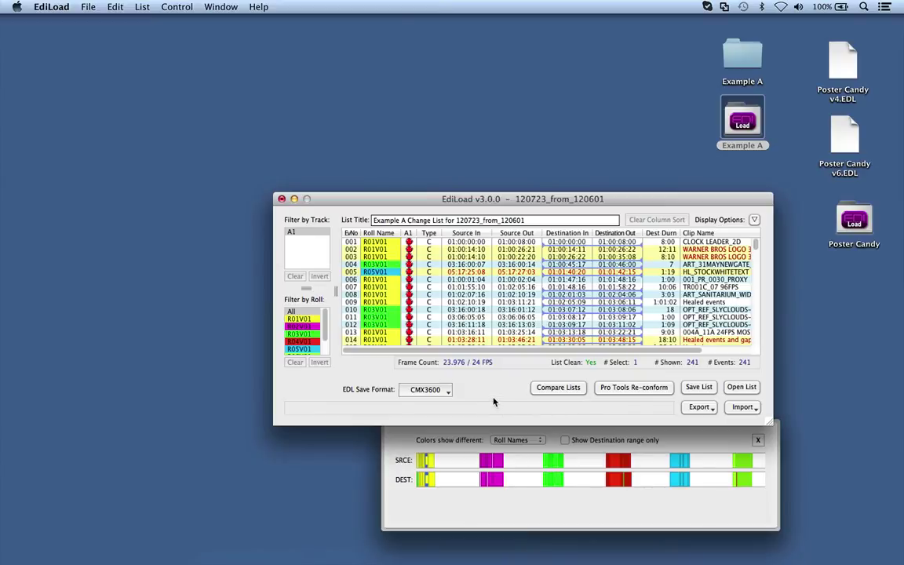
left_click(520, 540)
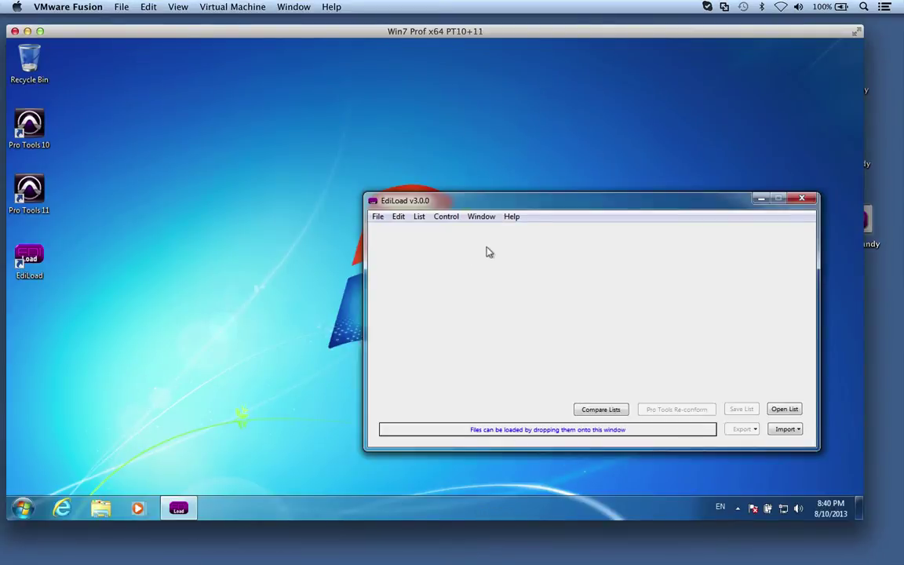
left_click_drag(541, 197, 530, 198)
left_click_drag(863, 220, 598, 105)
left_click_drag(594, 63, 539, 133)
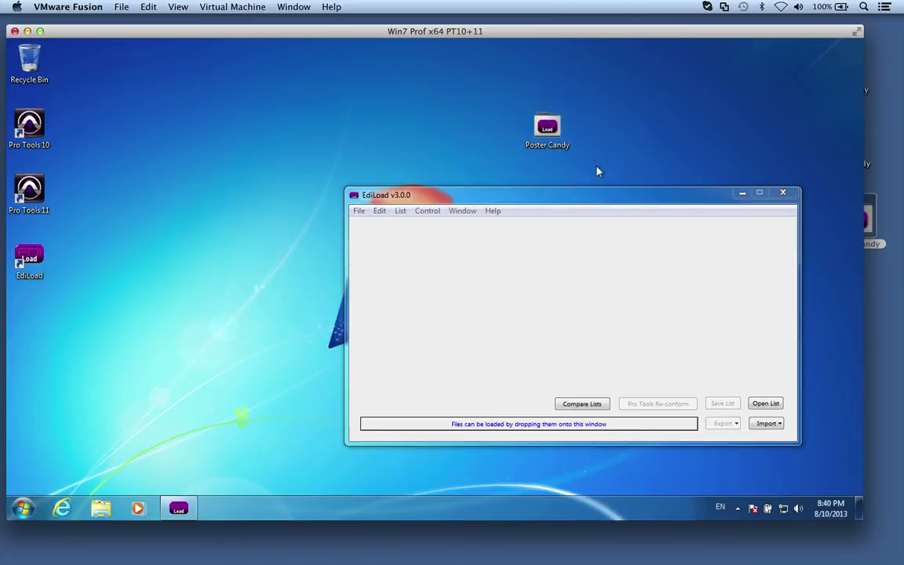
left_click(607, 192)
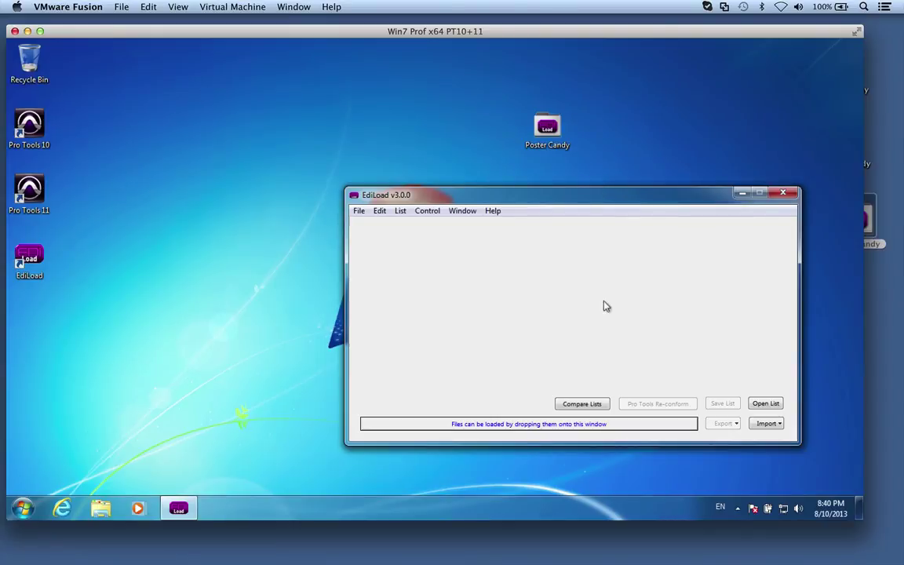
Load Poster Candy into a new Windows compare with V04 as source and V06 as target
left_click(581, 404)
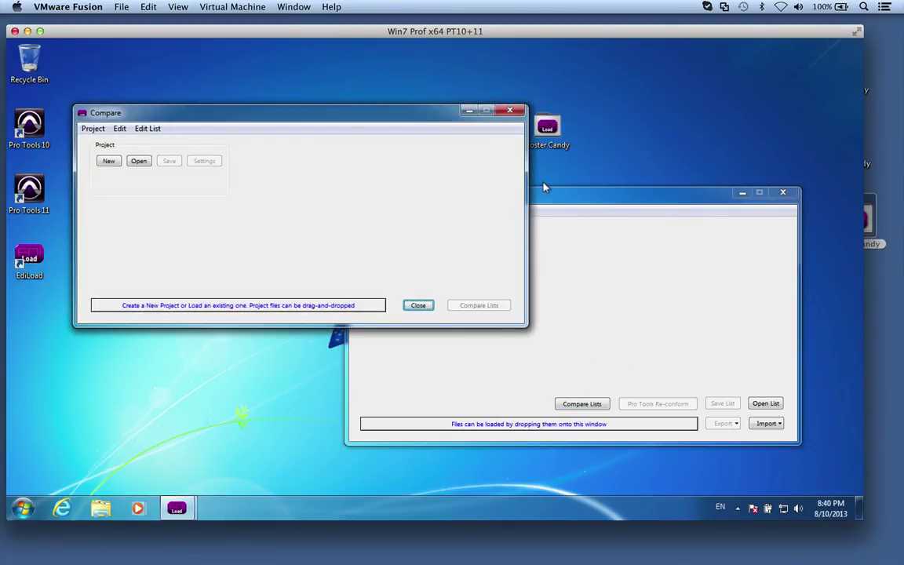
left_click_drag(547, 127, 593, 124)
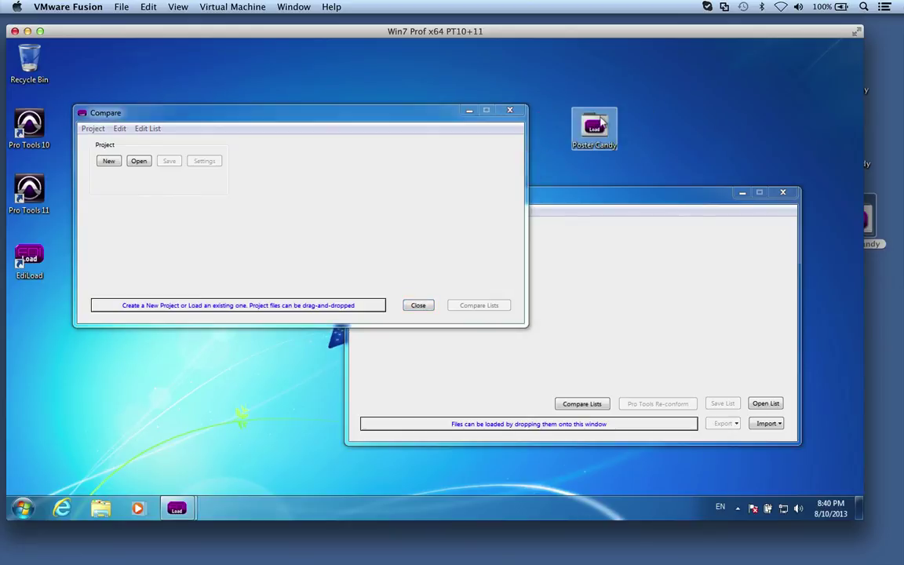
left_click_drag(343, 176, 346, 177)
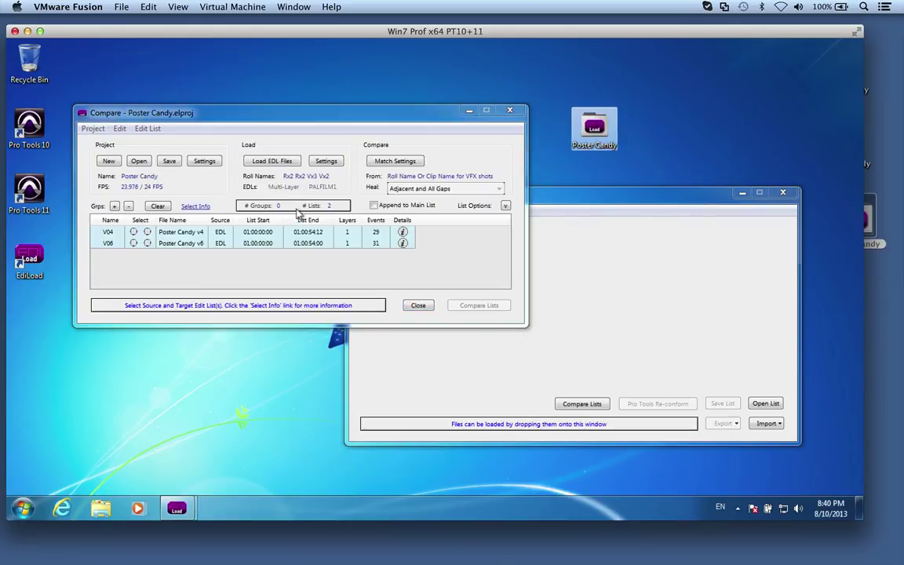
left_click(134, 231)
left_click(147, 242)
left_click(479, 305)
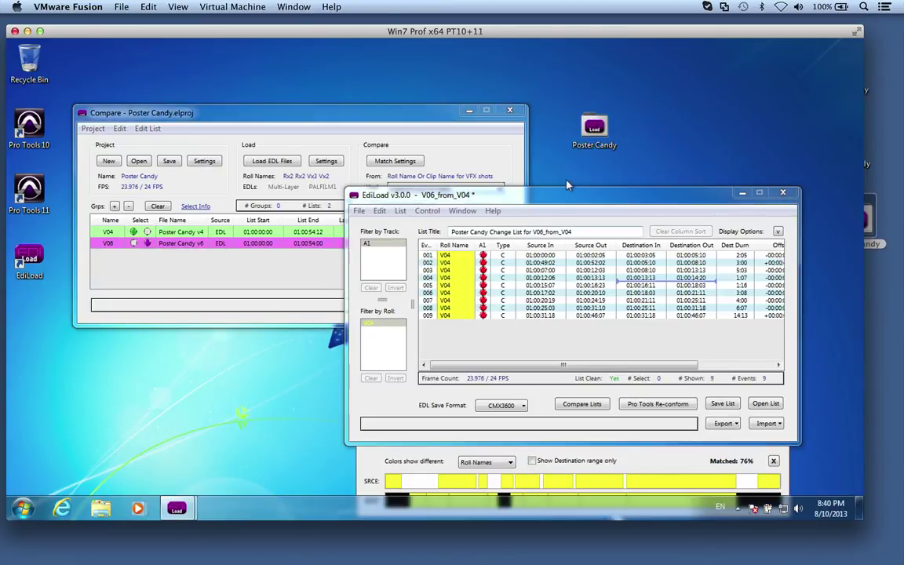
left_click_drag(575, 197, 562, 153)
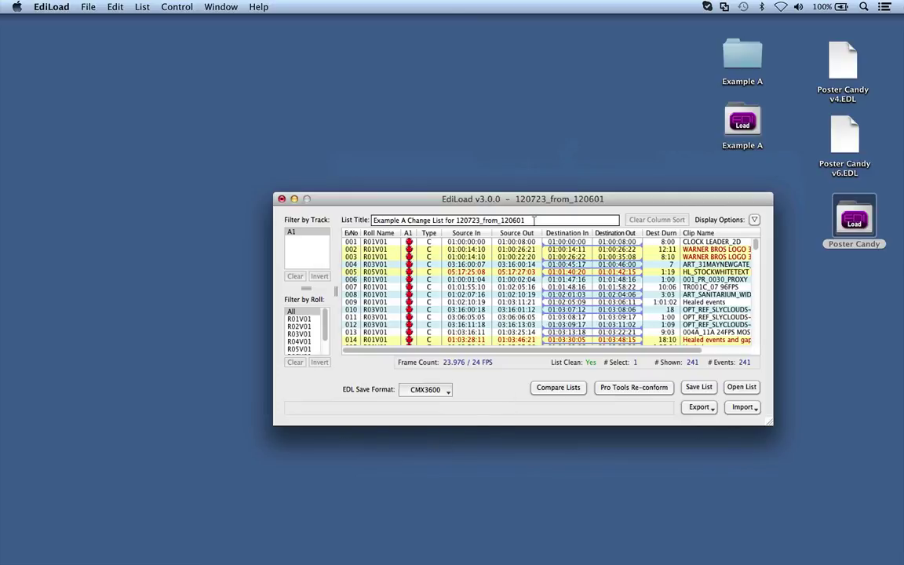
left_click_drag(530, 200, 433, 173)
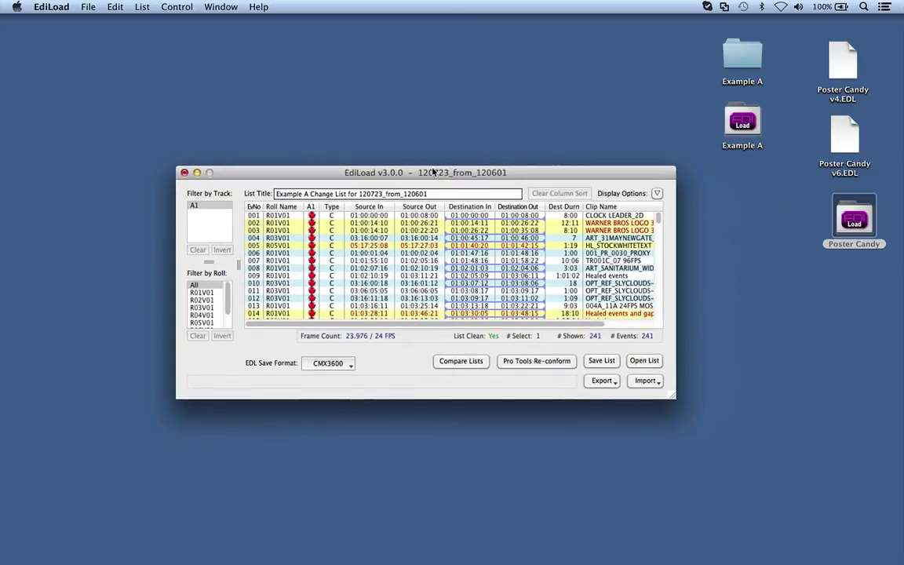